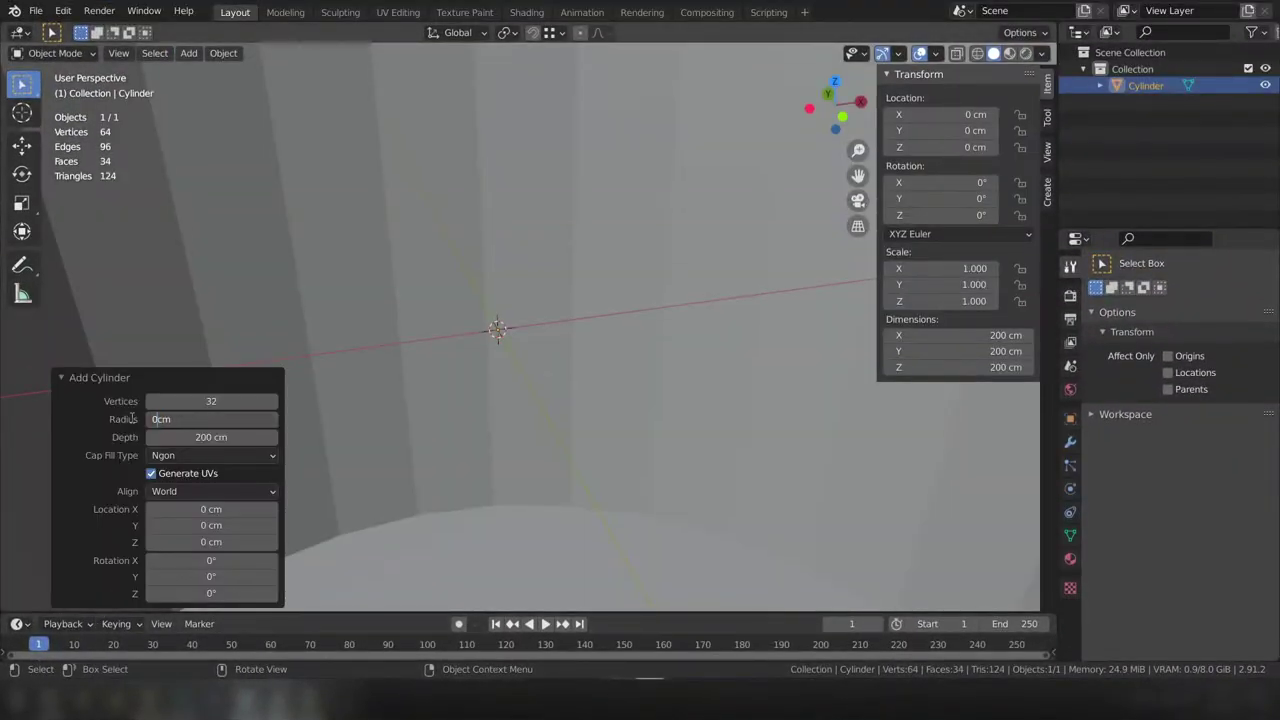
Step: Set the cylinder depth to 1.8 and delete its top and bottom cap faces
text(1.8)
key(Return)
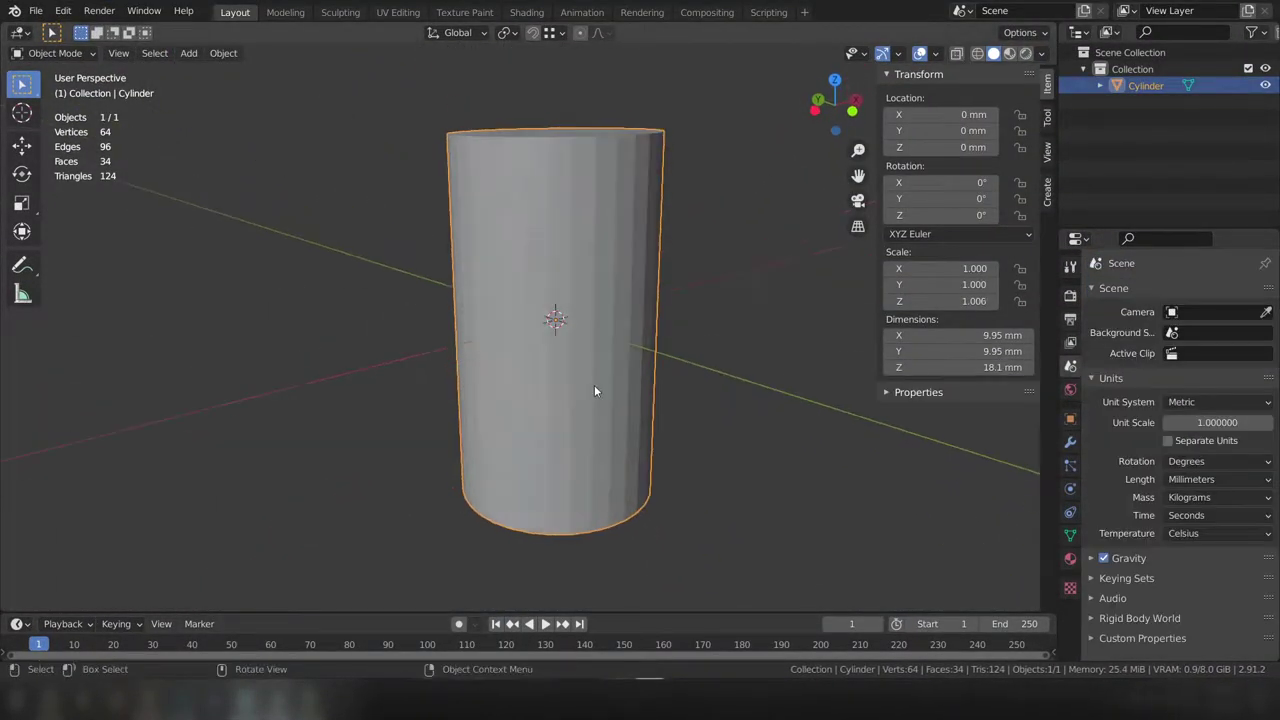
key(Tab)
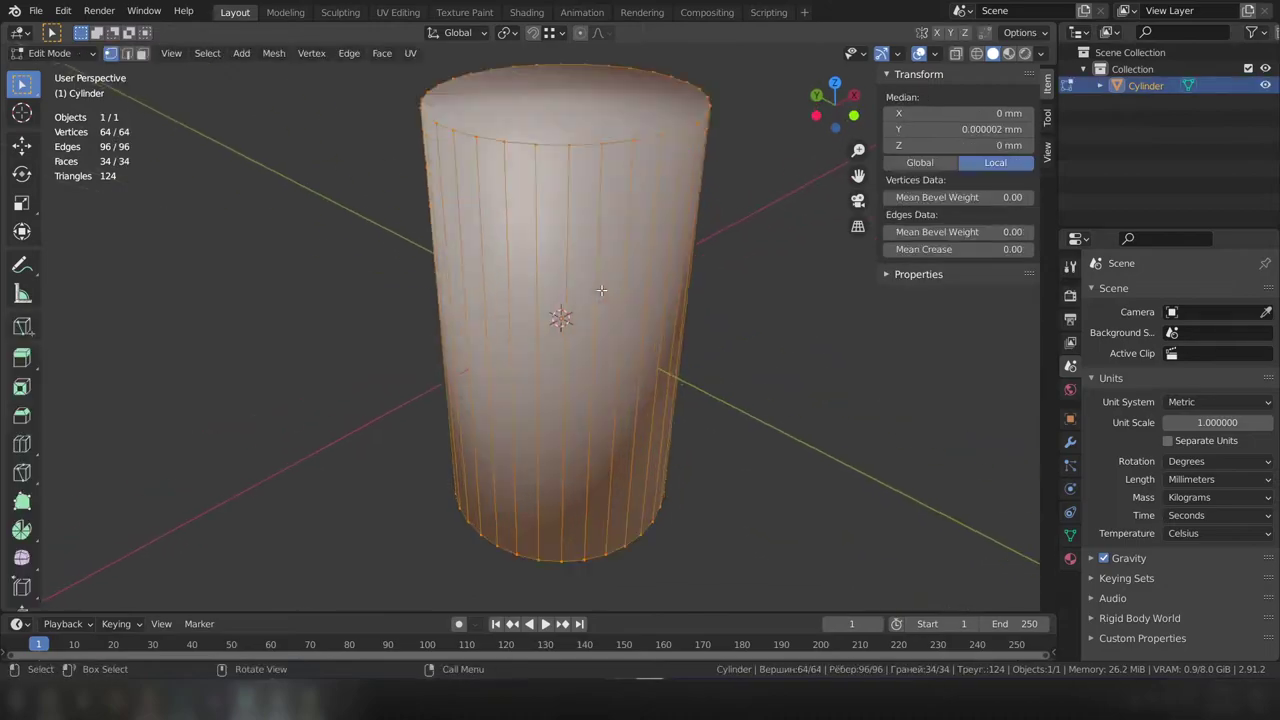
key(x)
click(608, 303)
Step: Back in Object Mode, add a second cylinder to the scene
key(Tab)
click(188, 53)
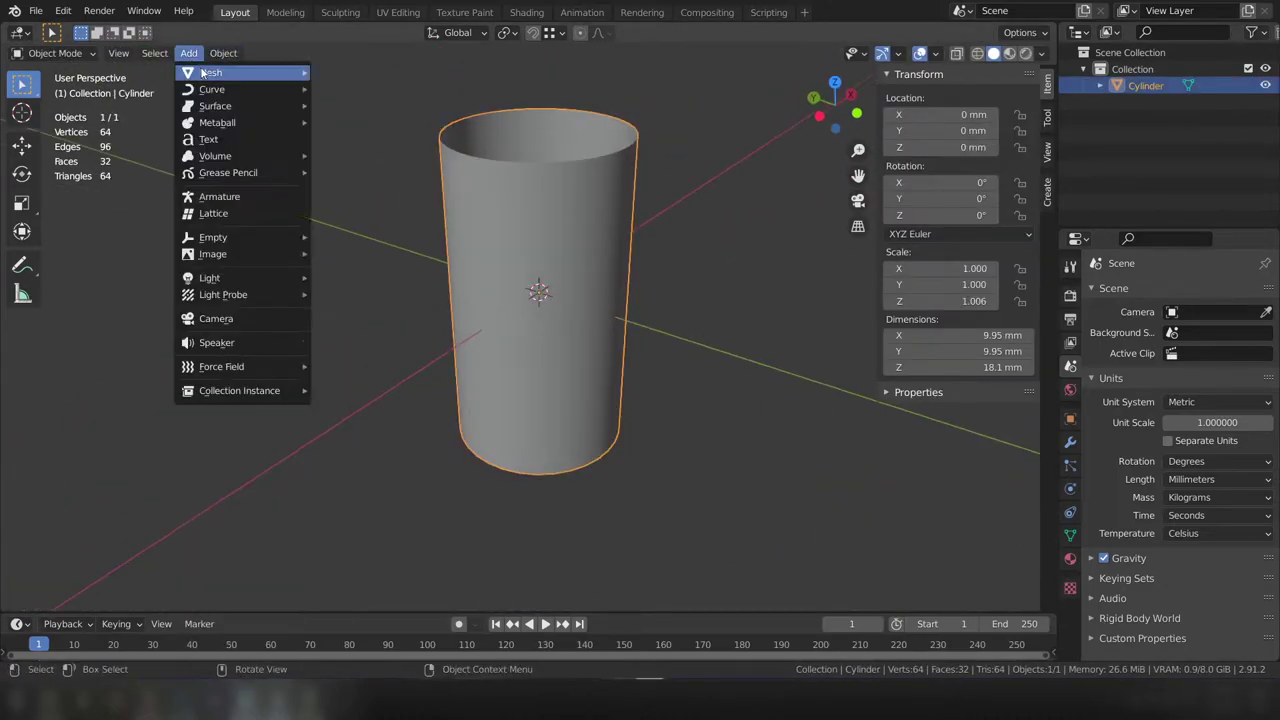
click(360, 160)
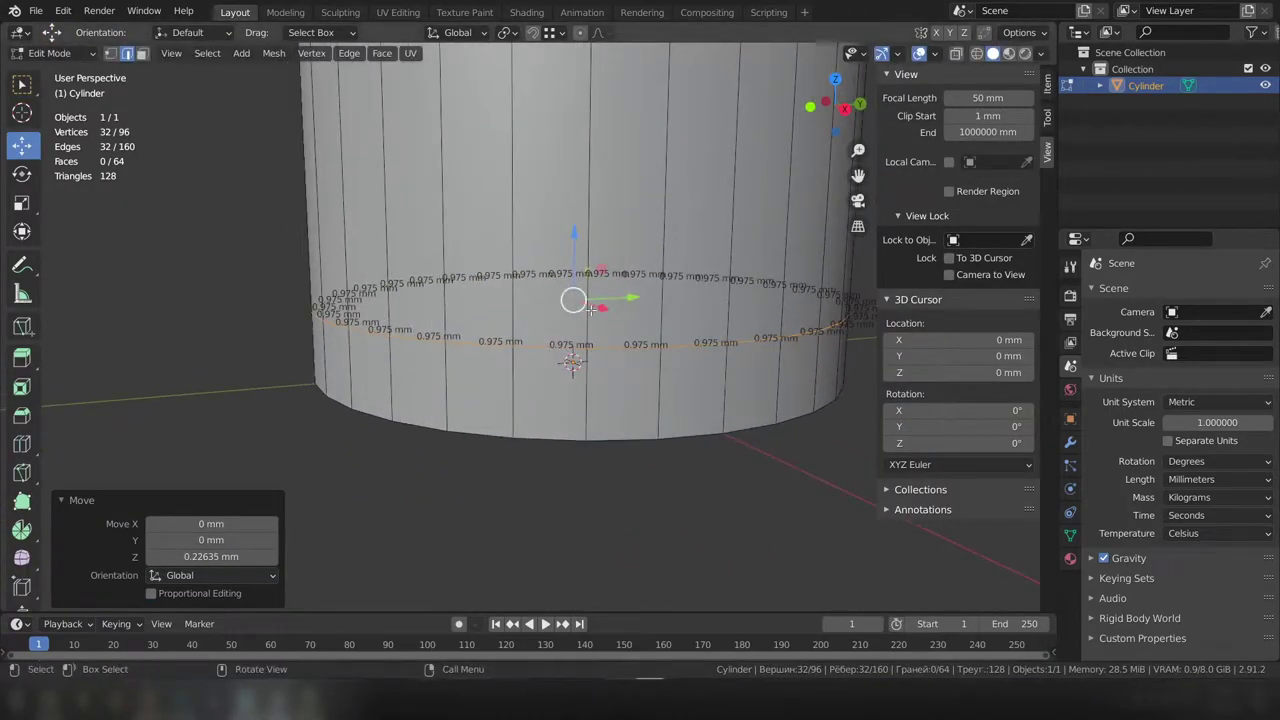
Step: Move the edge ring vertically and shrink it, then apply scale, rejoin it, and merge seams
key(g)
key(z)
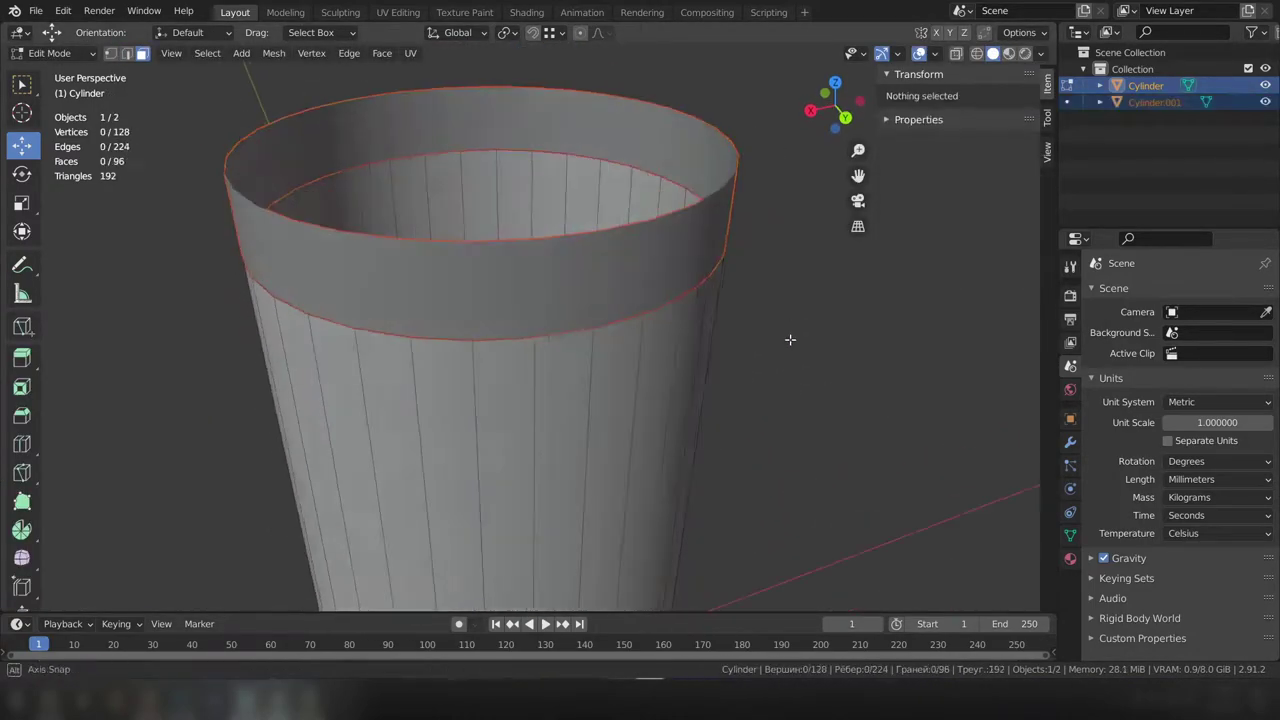
key(s)
click(561, 232)
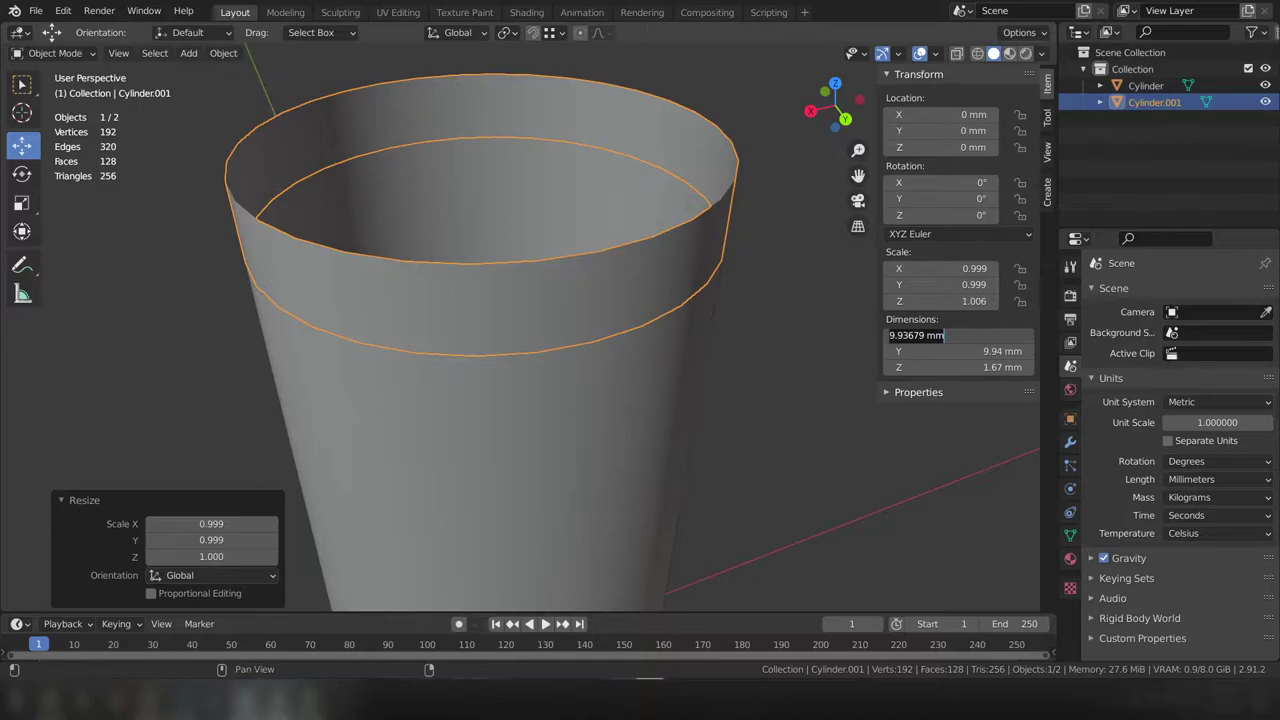
key(Return)
key(ctrl+a)
click(628, 306)
right_click(555, 383)
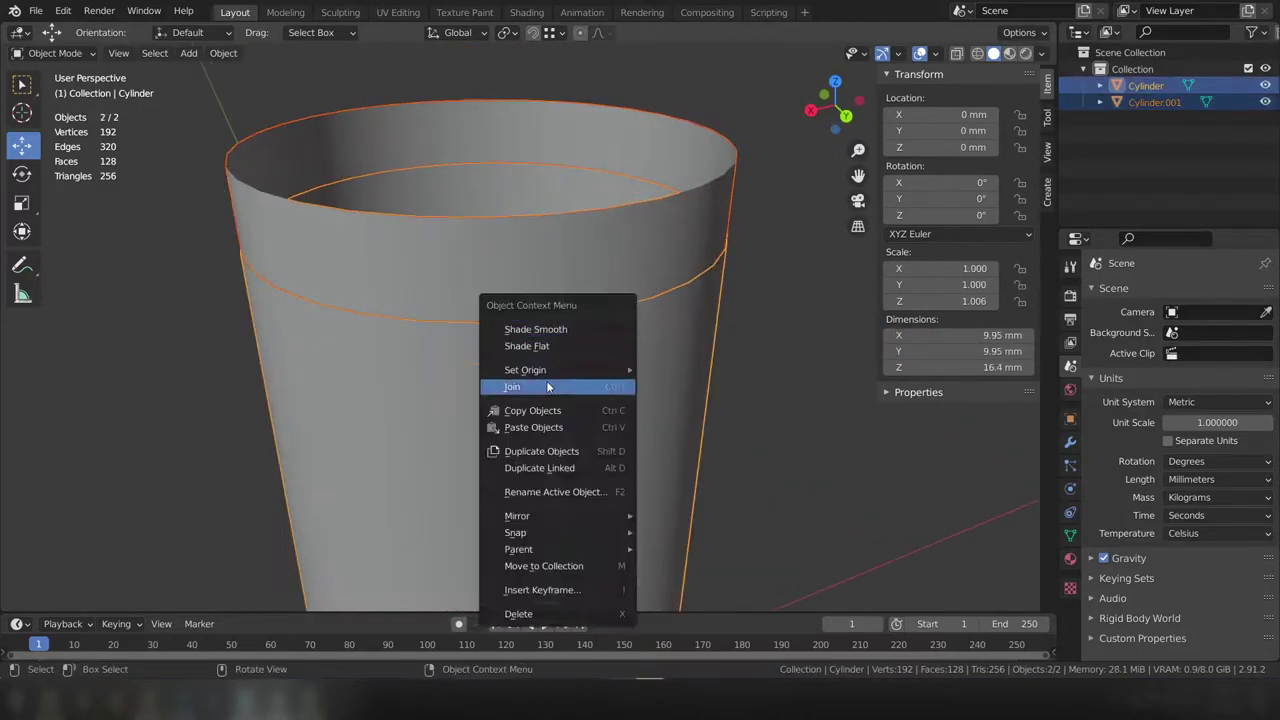
click(555, 383)
key(Tab)
key(x)
click(688, 385)
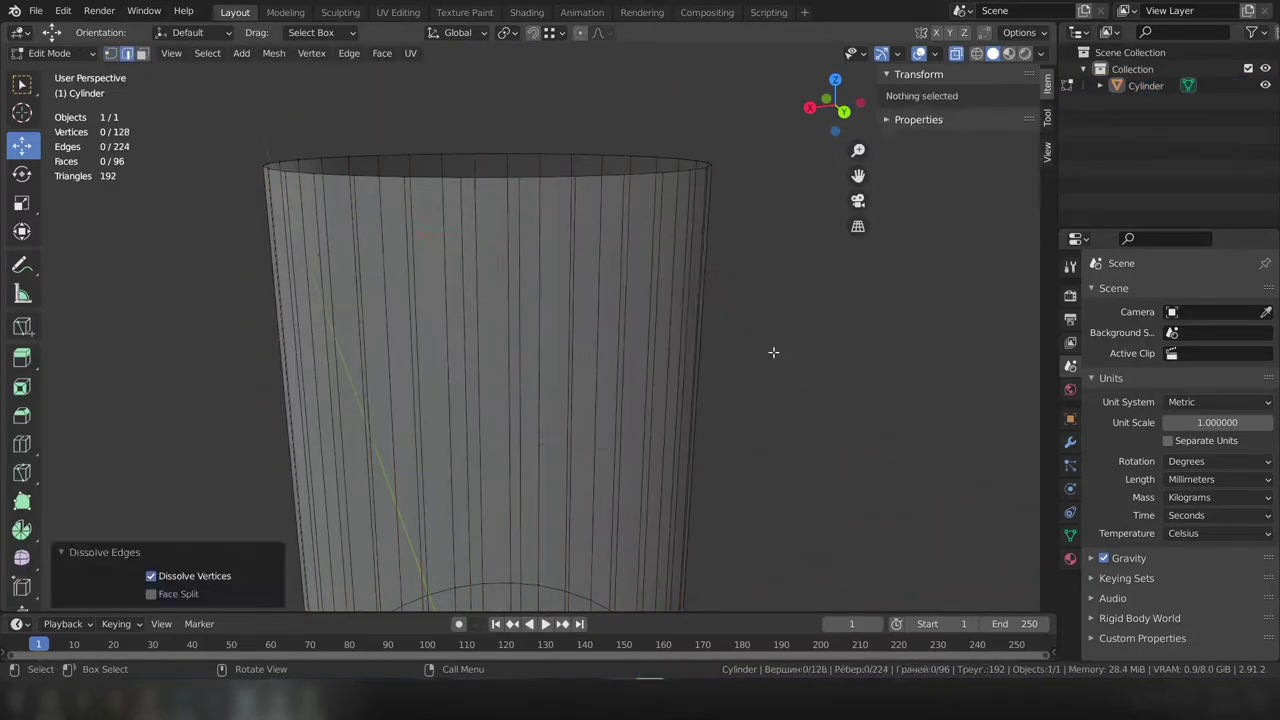
key(Tab)
Step: Loop-cut the case base, separate the face band, narrow it, and join it back
key(Tab)
key(ctrl+r)
click(403, 568)
right_click(403, 568)
key(ctrl+KP_Add)
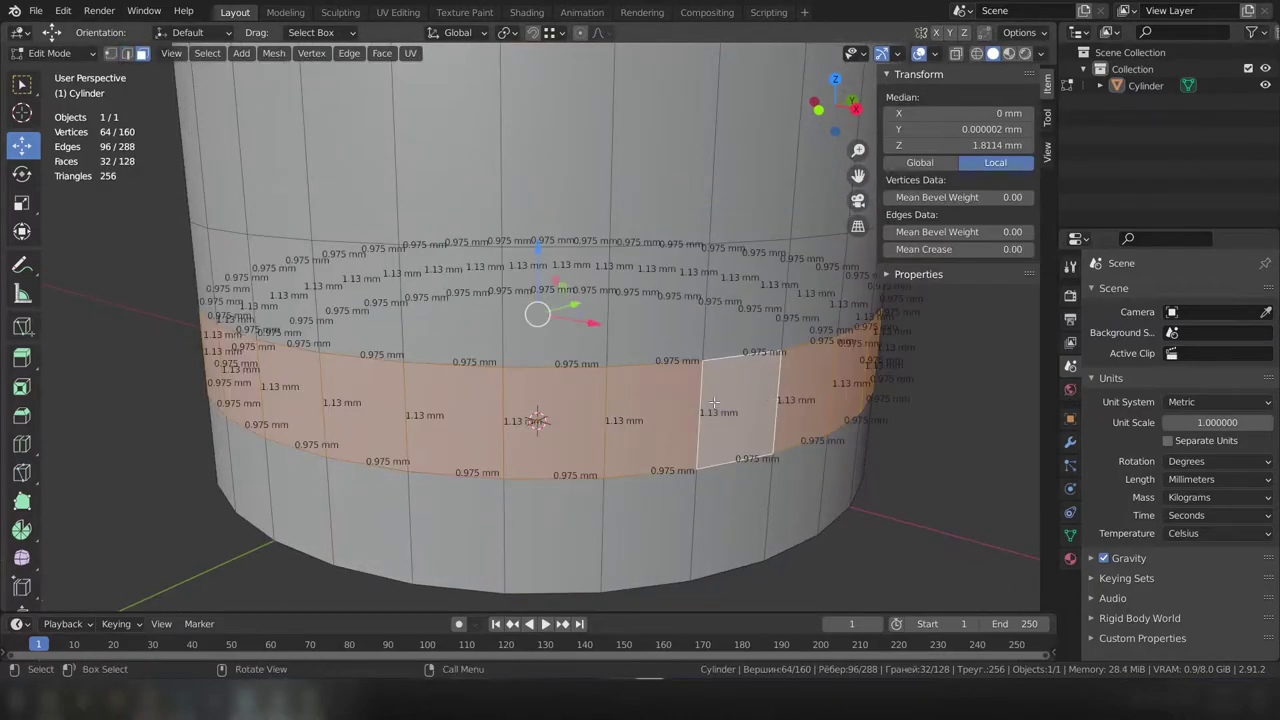
key(p)
key(Tab)
key(Return)
scroll(806, 456, down, 3)
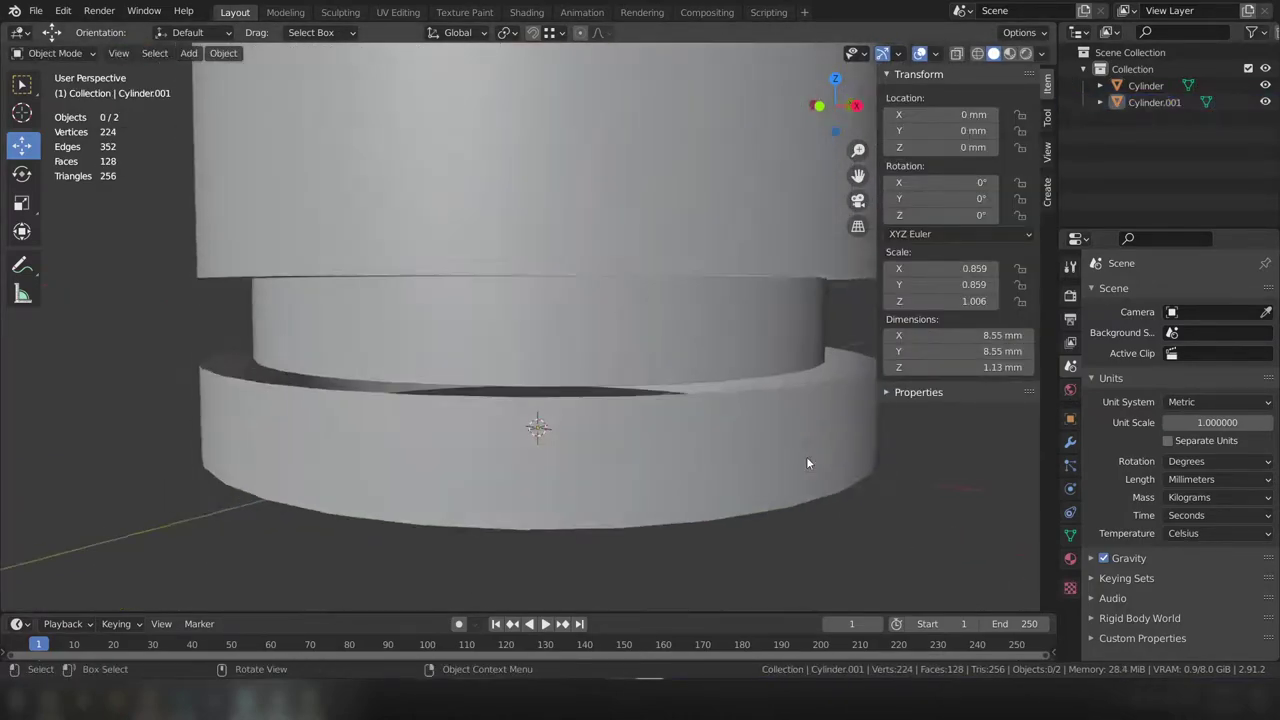
shift+click(634, 392)
key(ctrl+j)
key(Tab)
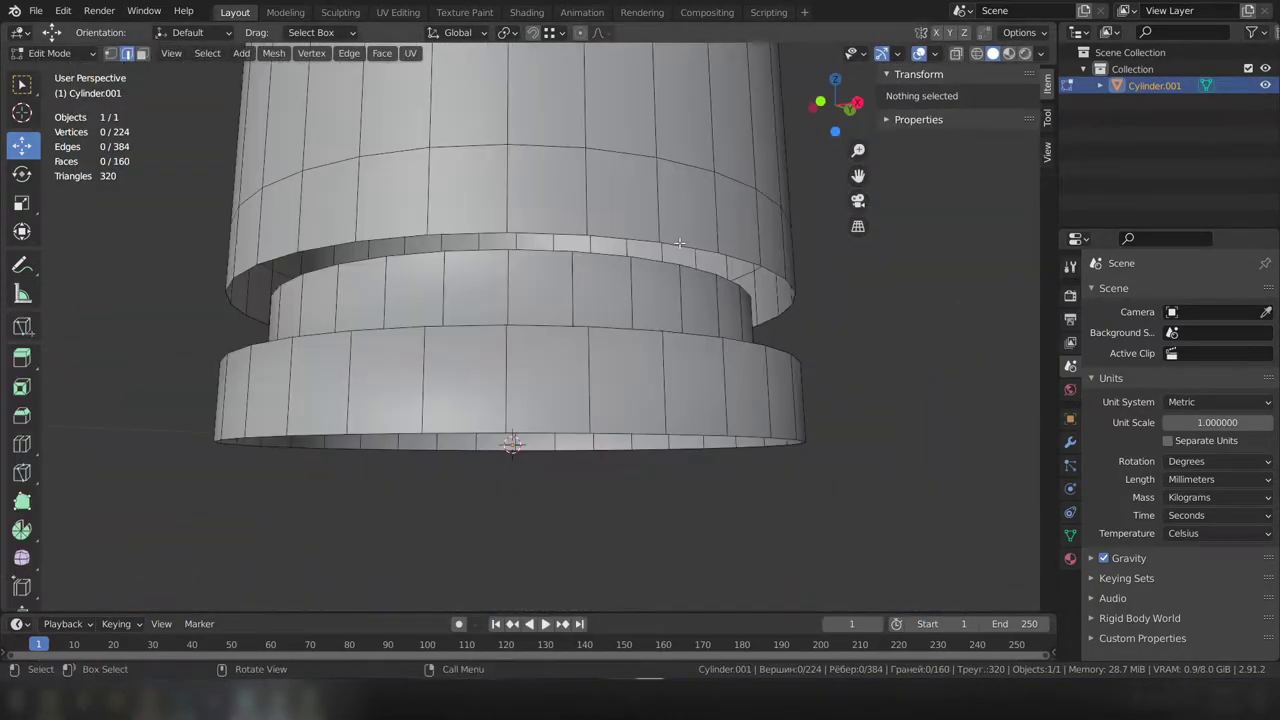
Step: Merge the duplicated seam vertices and select the edge ring around the pocket rim
key(m)
key(Tab)
key(Tab)
middle_drag(599, 424, 691, 435)
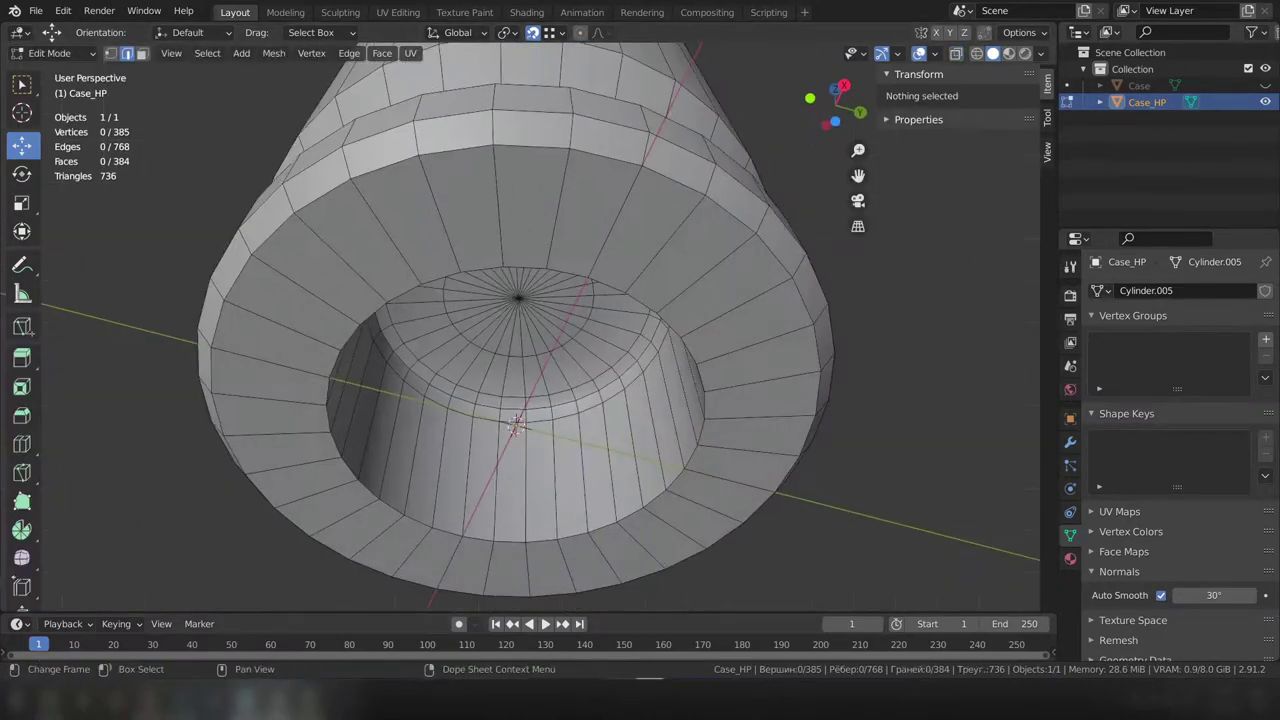
alt+click(710, 428)
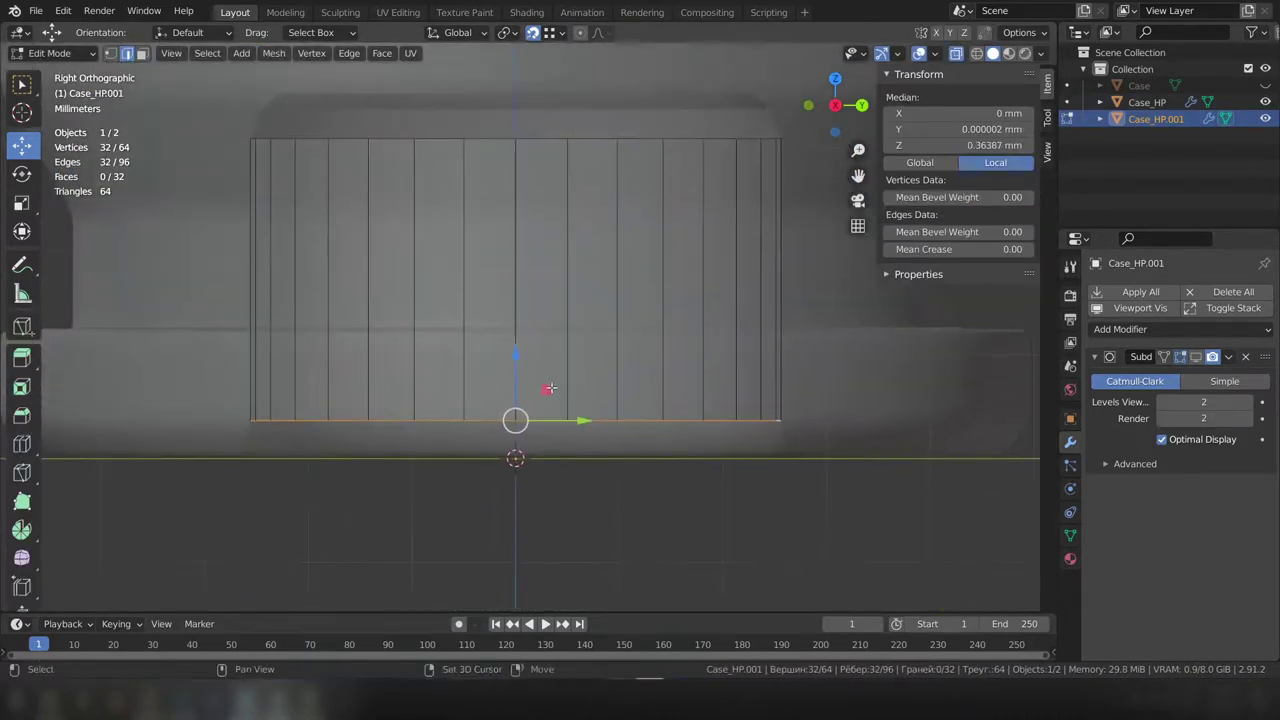
Step: Extrude the primer's bottom edge downward and scale a new ring inward to close the base
click(829, 460)
key(g)
shift+middle_drag(593, 485, 605, 405)
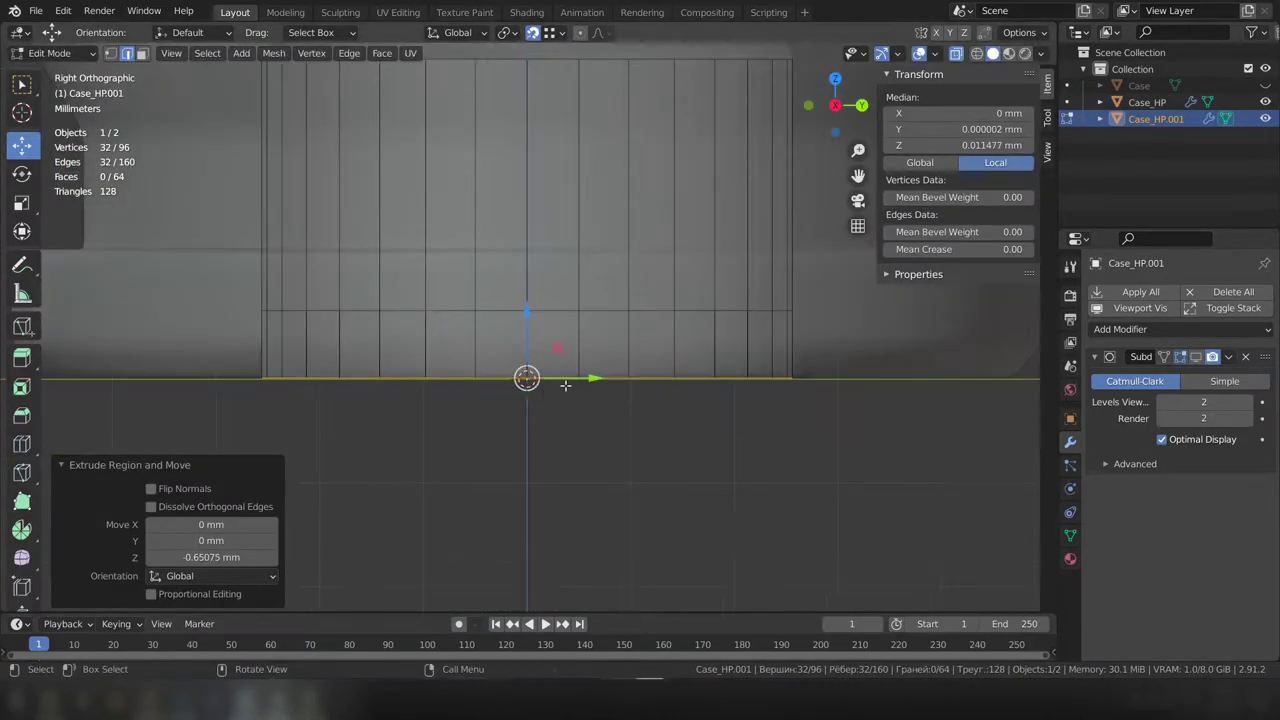
key(ctrl+z)
key(e)
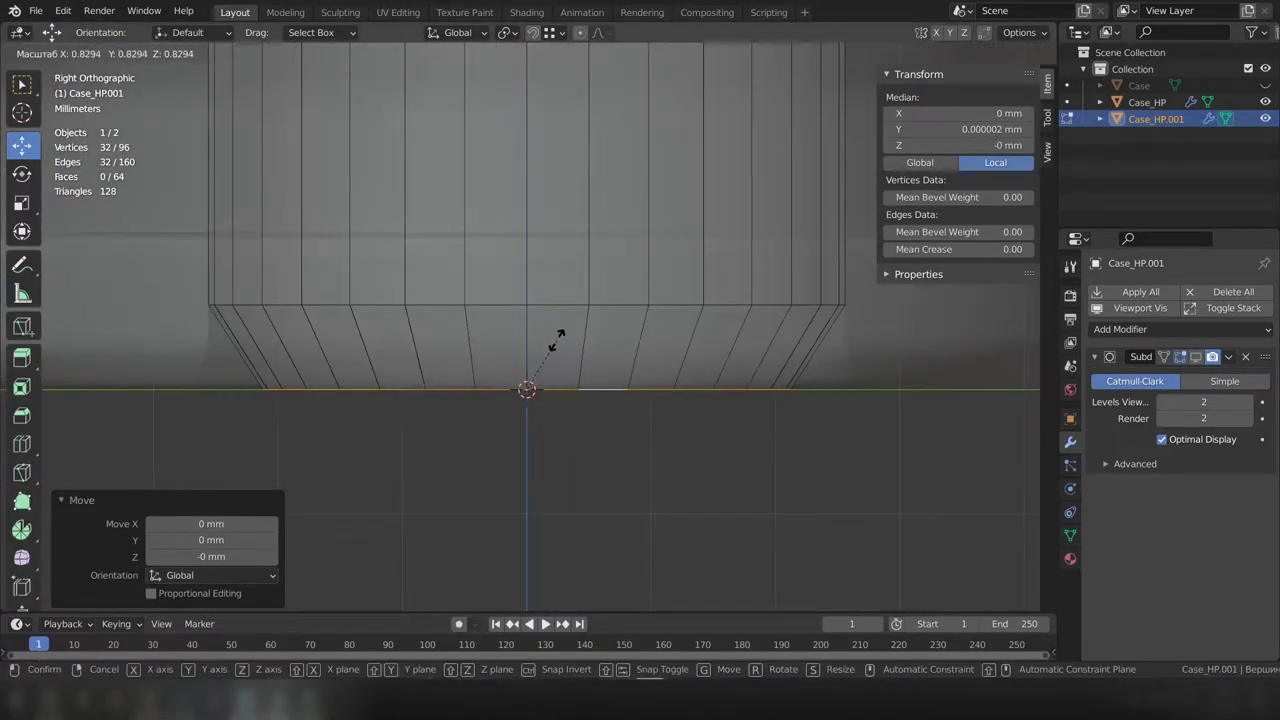
mouse_move(600, 330)
middle_down()
mouse_move(634, 326)
mouse_move(598, 347)
middle_up()
key(e)
key(s)
click(634, 326)
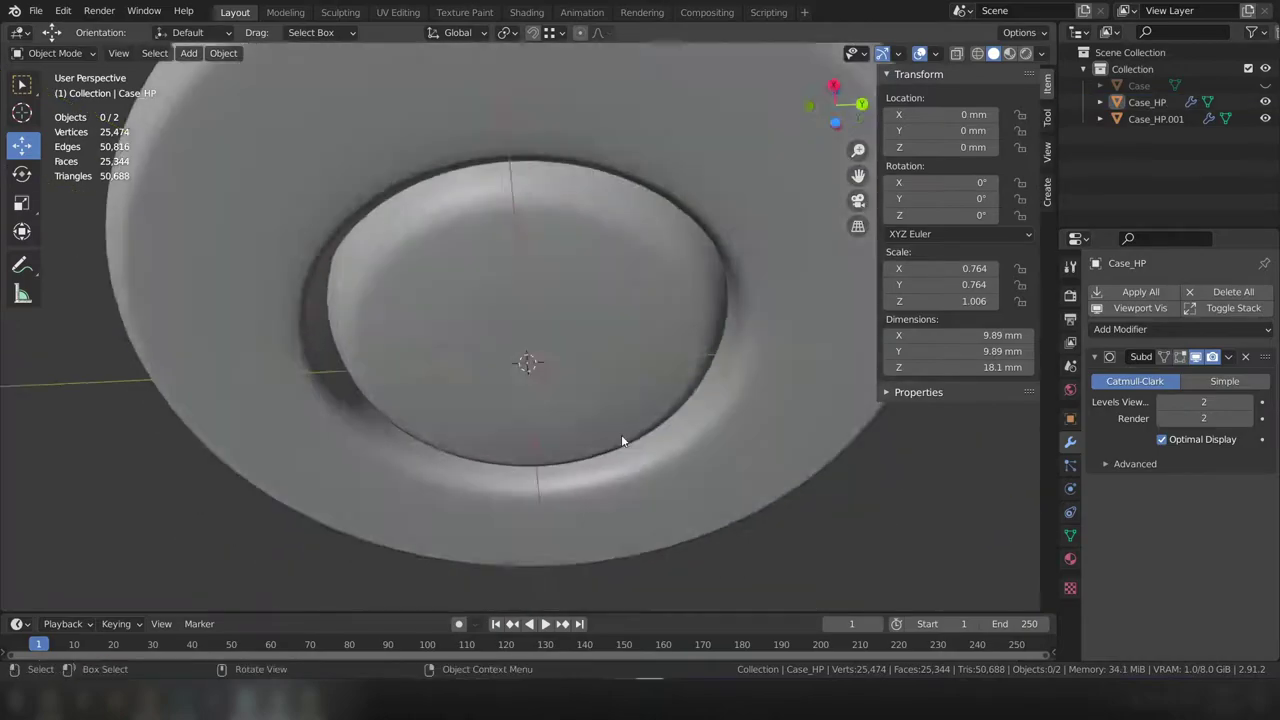
Step: In side view, select the Case_HP.001 primer and enter its mesh editing
middle_drag(621, 434, 718, 393)
key(KP_3)
click(582, 290)
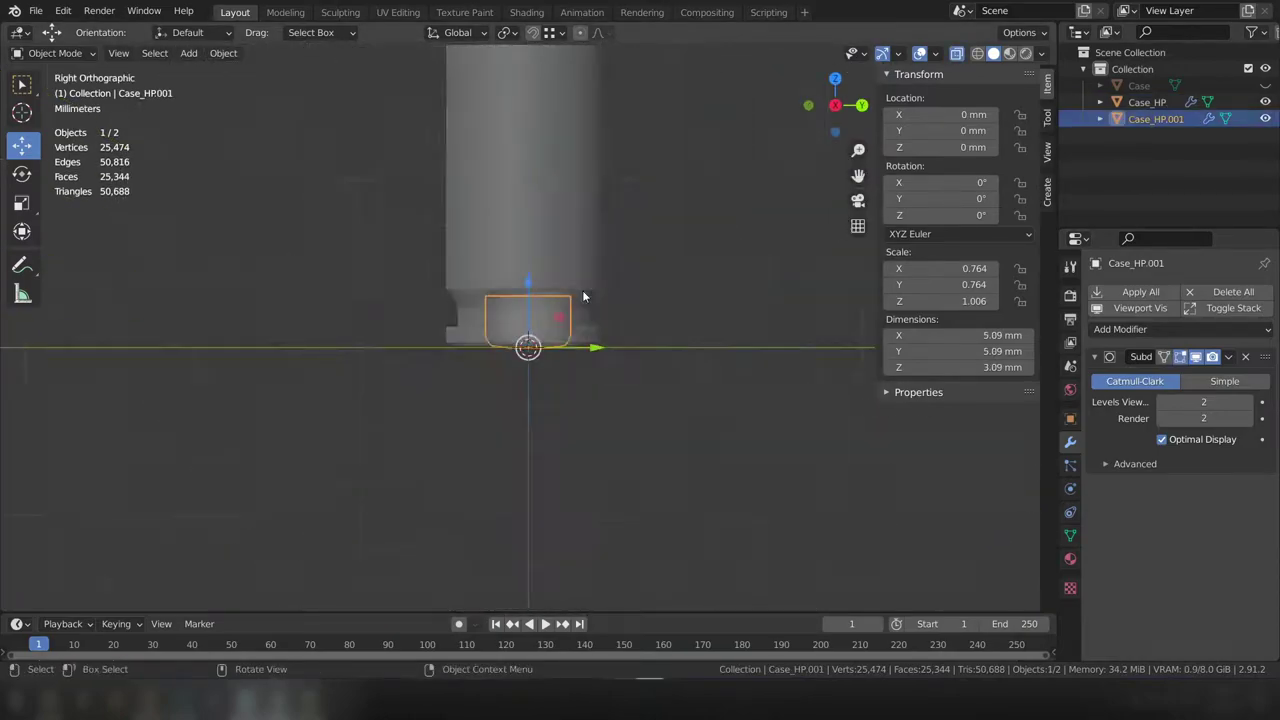
key(Tab)
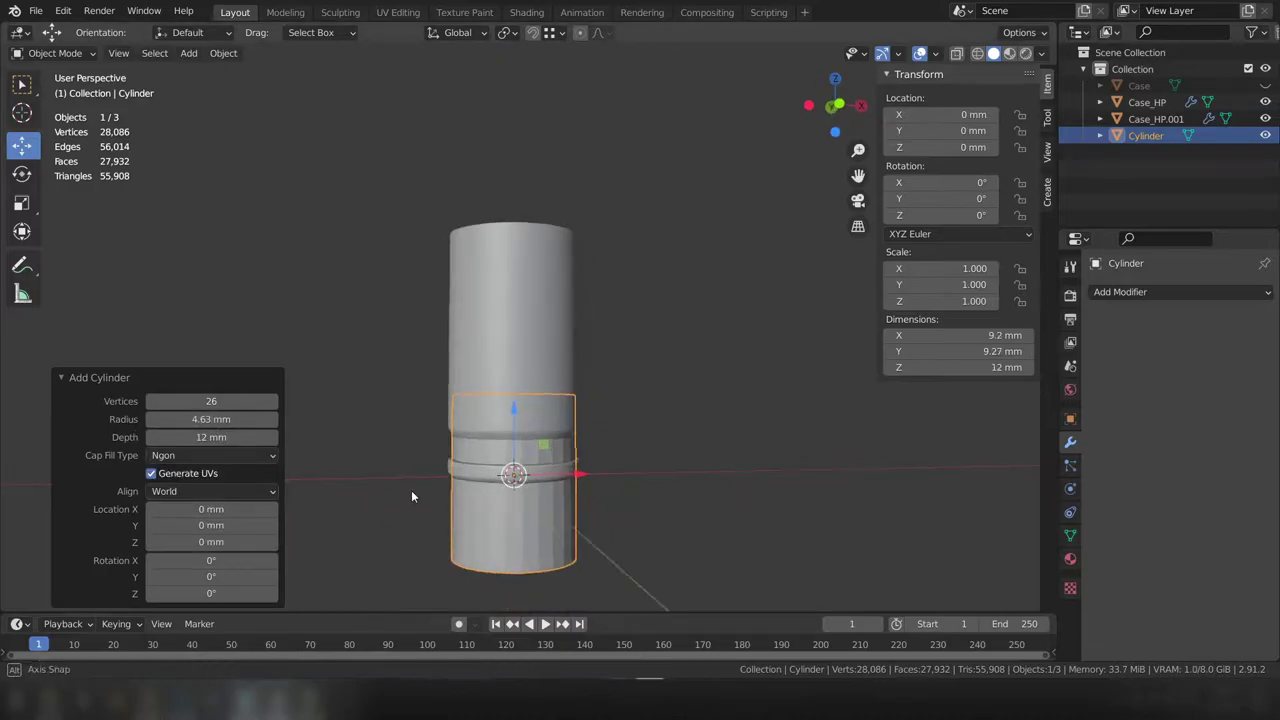
Step: Add a new cylinder, set its depth, and snap it onto the top of the case
click(188, 53)
click(357, 154)
click(211, 437)
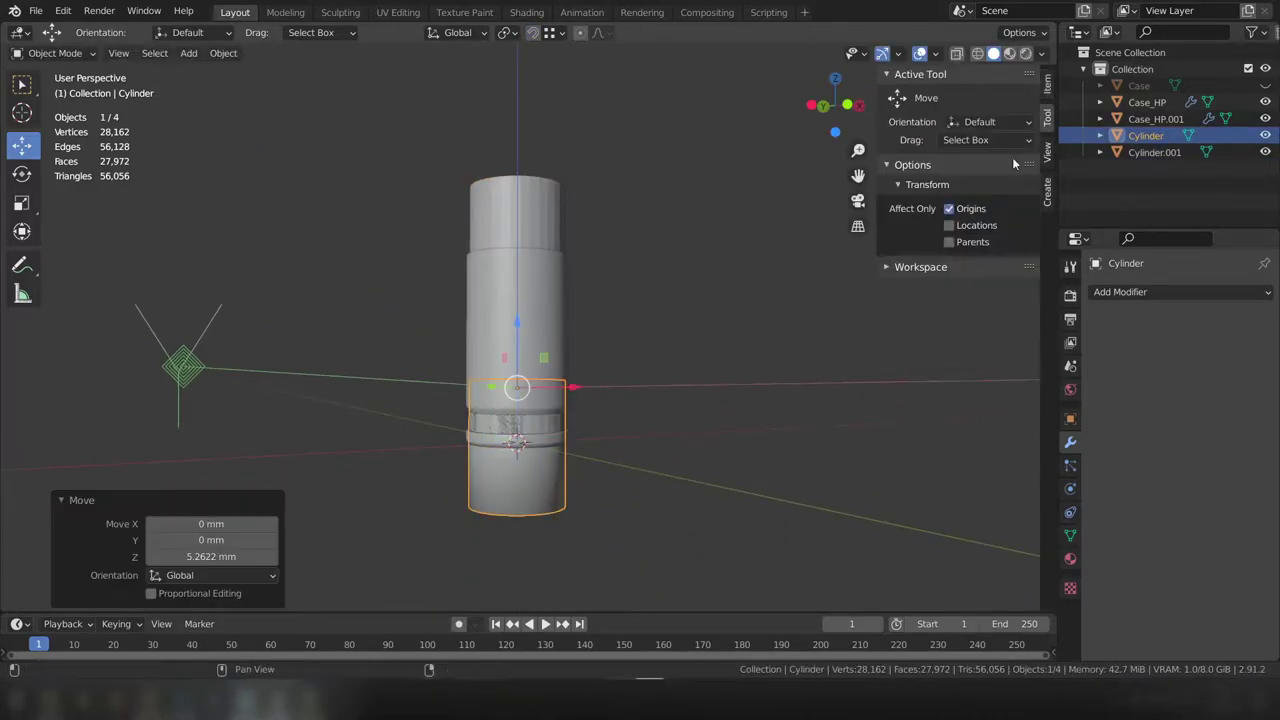
click(549, 33)
click(533, 32)
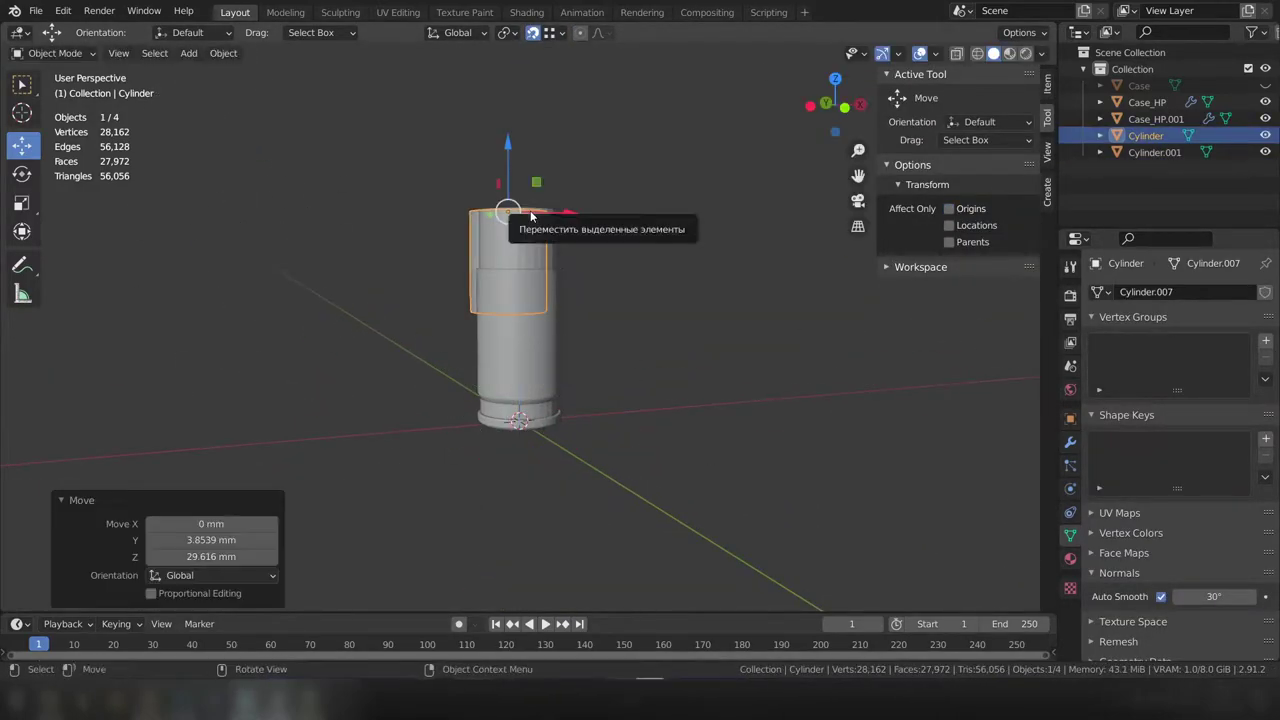
drag(530, 210, 618, 325)
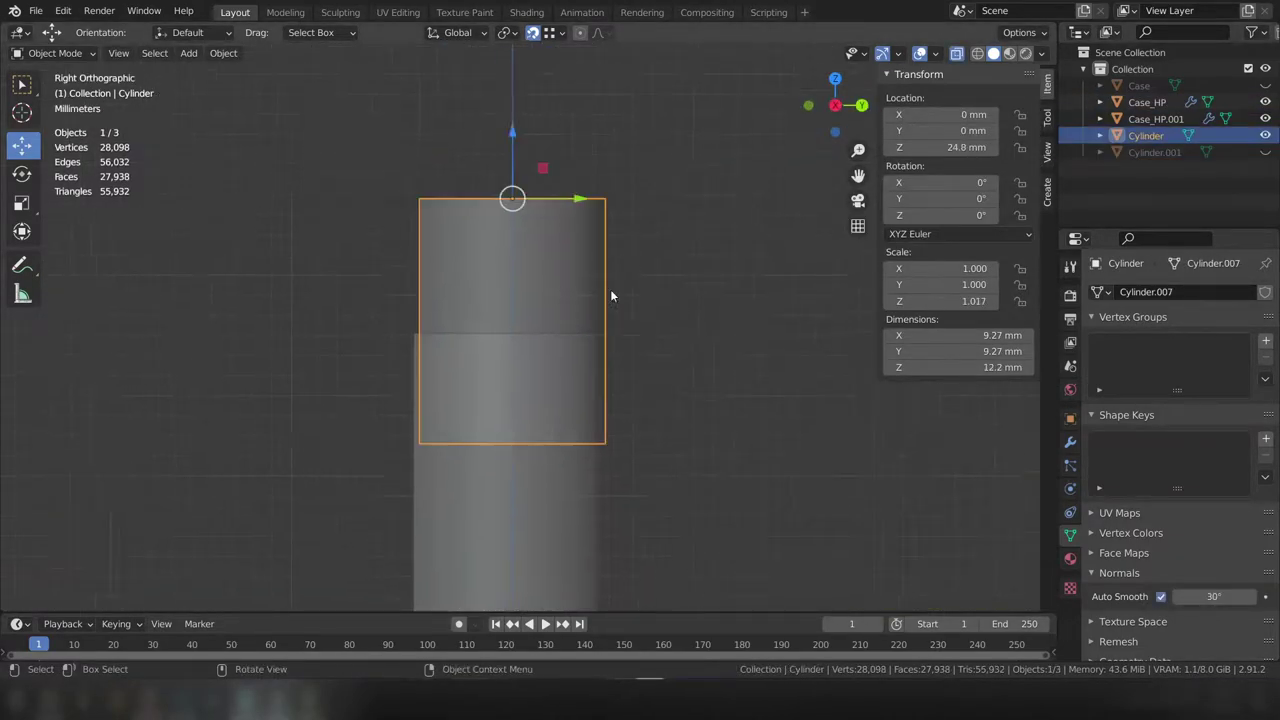
text(4.635)
Step: Set the UV sphere radius to 4.635 and join it with the cylinder
key(Return)
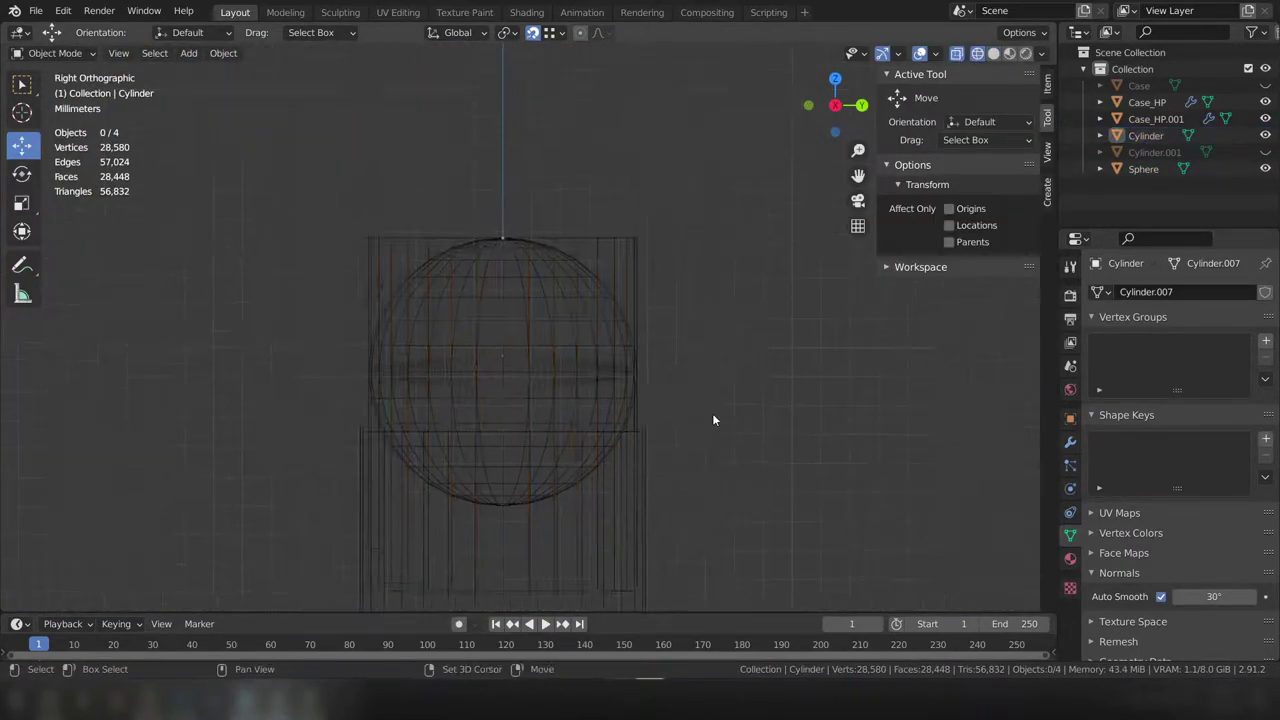
right_click(484, 345)
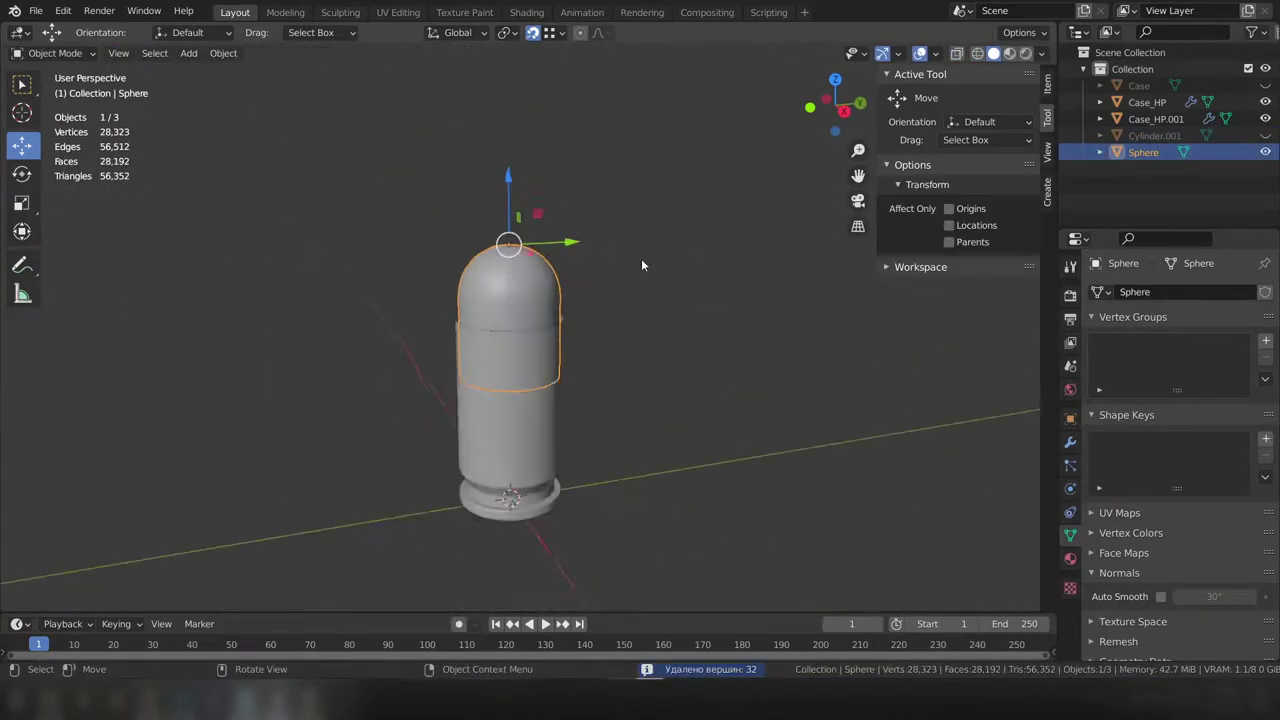
scroll(642, 265, up, 5)
Step: Remove Bullet_HP's subdivision modifier, isolate it, and bevel its bottom edge ring
key(ctrl+x)
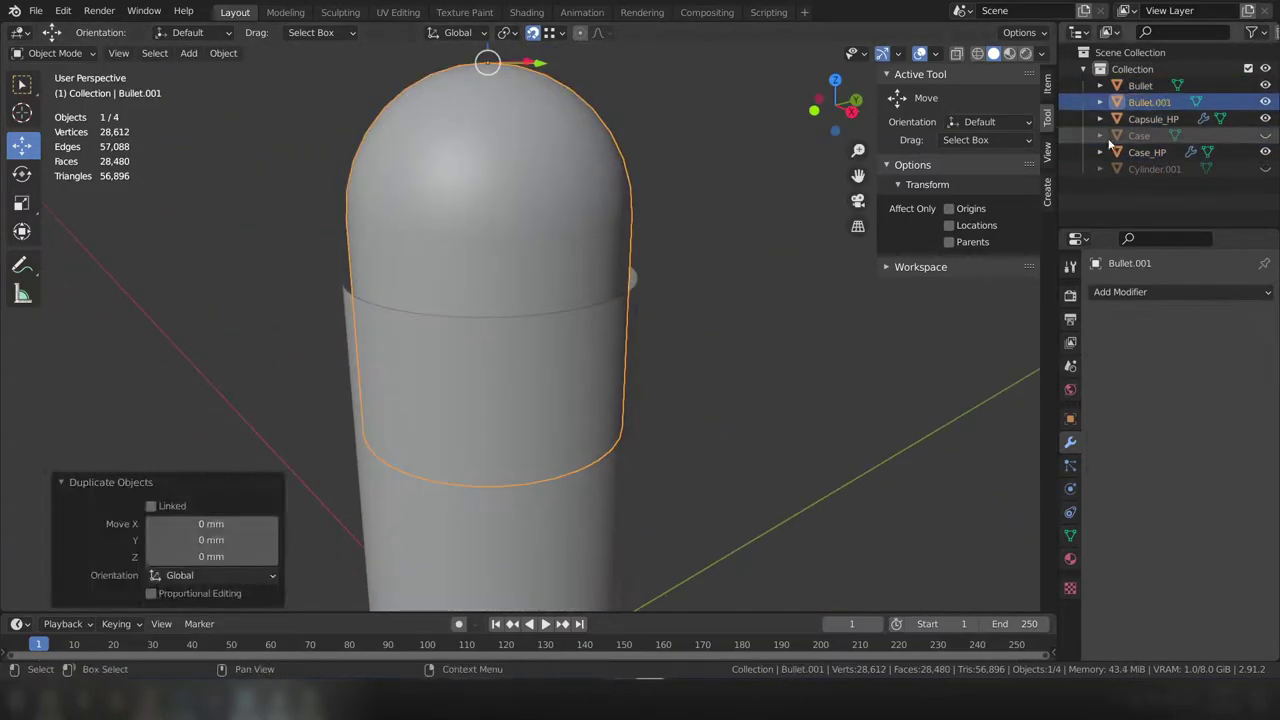
key(KP_Divide)
key(Tab)
middle_drag(651, 296, 652, 402)
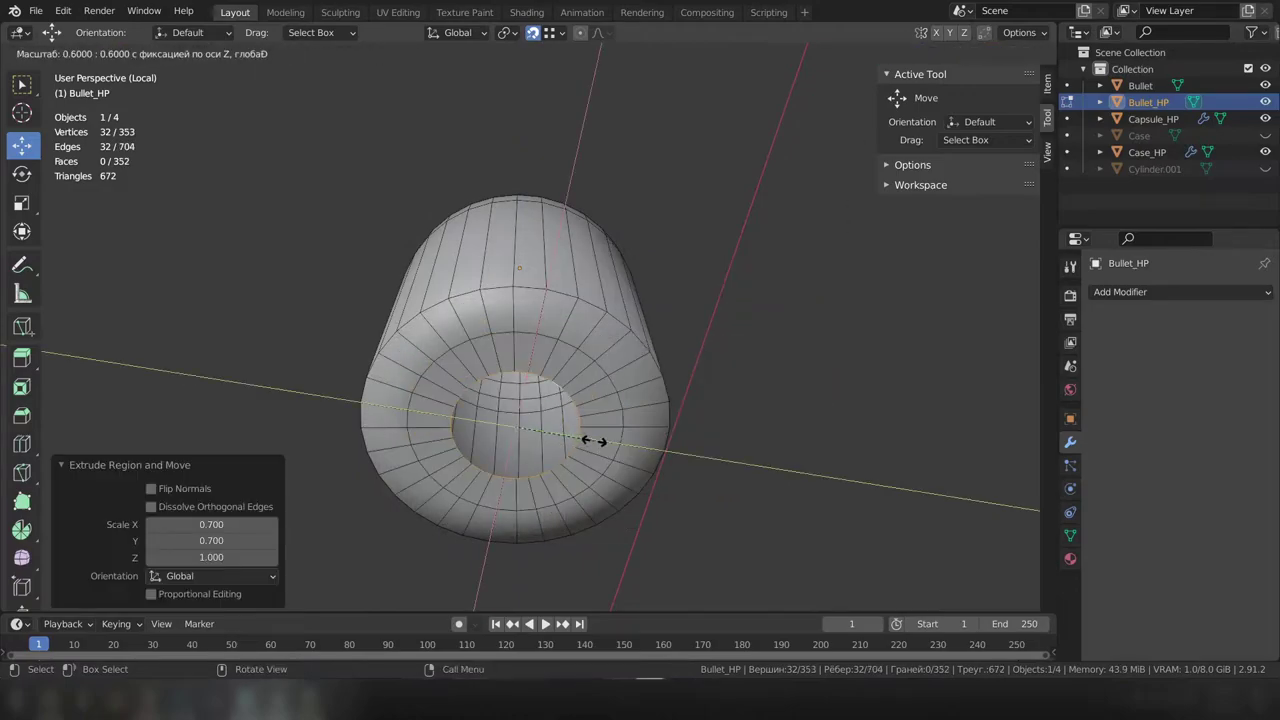
key(KP_3)
shift+middle_drag(651, 360, 694, 374)
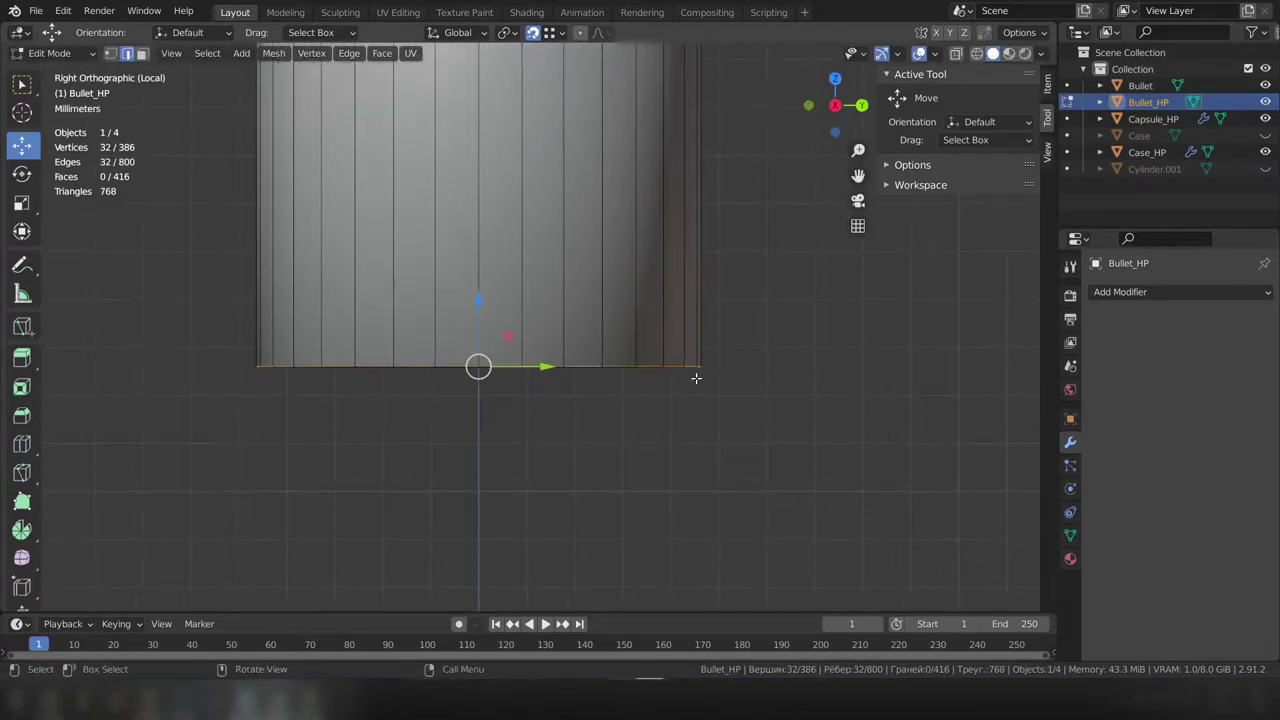
key(ctrl+b)
middle_drag(478, 355, 517, 366)
Step: Select the centre disk of the base and push it vertically up into the bullet
click(517, 366)
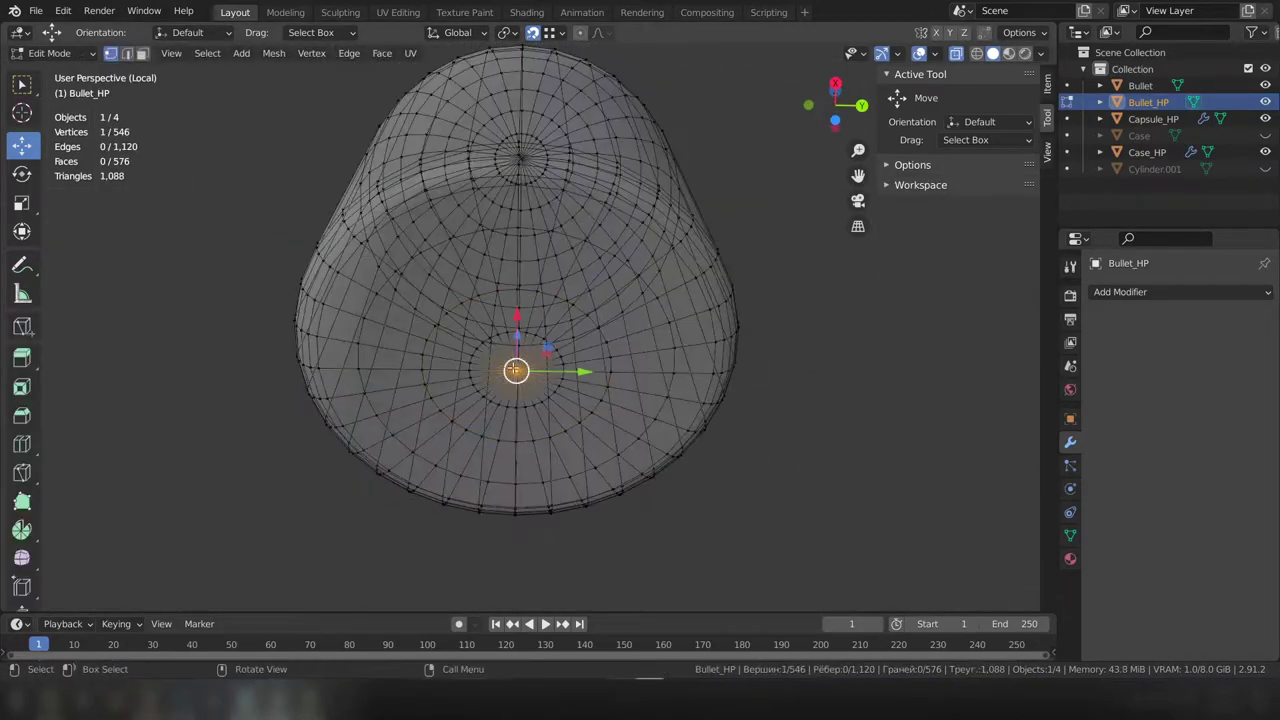
key(ctrl+KP_Add)
key(KP_3)
key(g)
key(ctrl+z)
scroll(508, 377, up, 3)
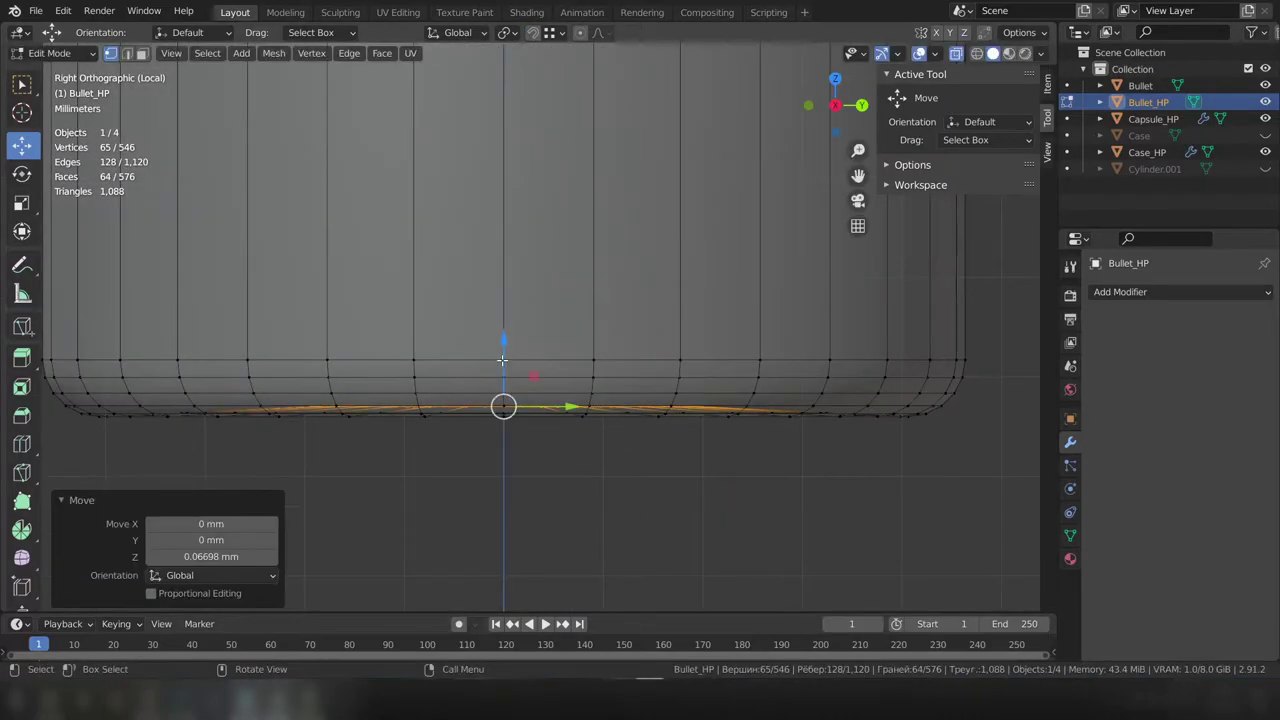
key(ctrl+z)
key(ctrl+shift+z)
mouse_move(502, 360)
middle_down()
mouse_move(762, 352)
mouse_move(794, 334)
middle_up()
key(KP_3)
key(ctrl+shift+z)
Step: Add a loop cut around the bullet and a Subdivision Surface modifier
key(ctrl+r)
click(794, 334)
click(1180, 291)
click(971, 523)
scroll(605, 309, down, 3)
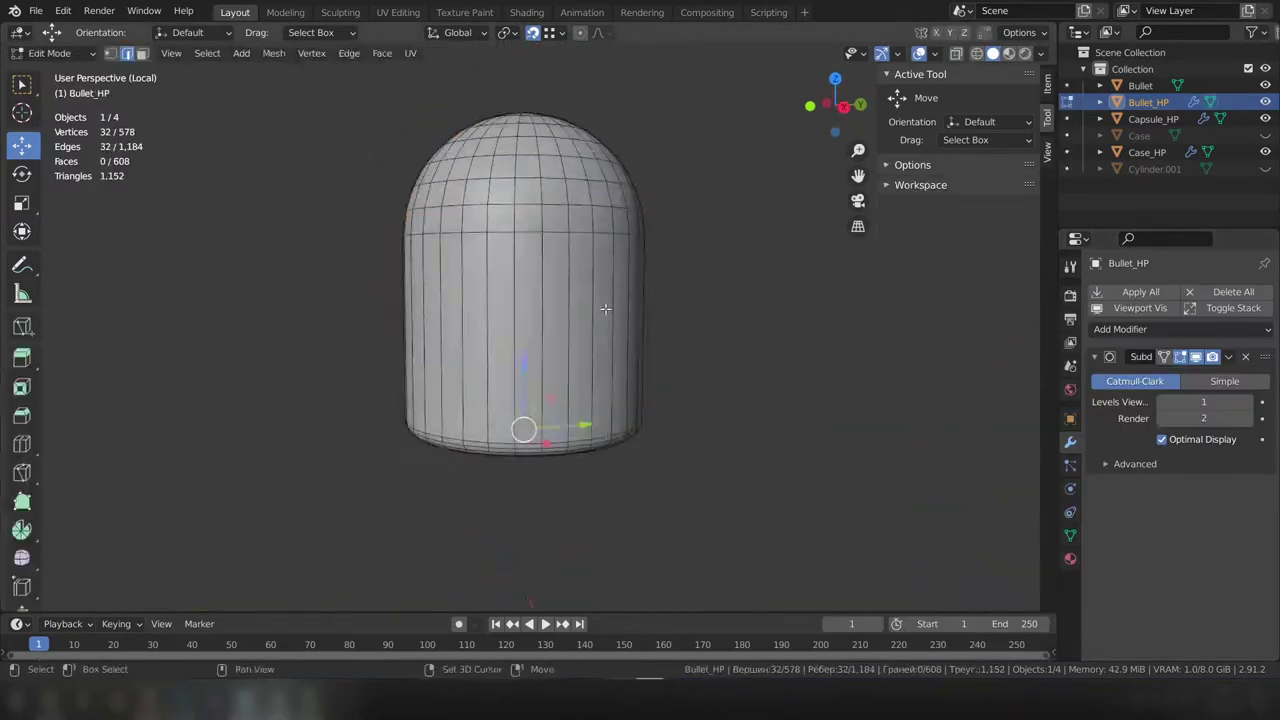
Step: Leave the isolated view and select the Bullet's lower face band
key(Tab)
key(KP_Divide)
key(Tab)
Step: Separate the lower face band into its own object and flip its normals
key(p)
click(743, 336)
key(Tab)
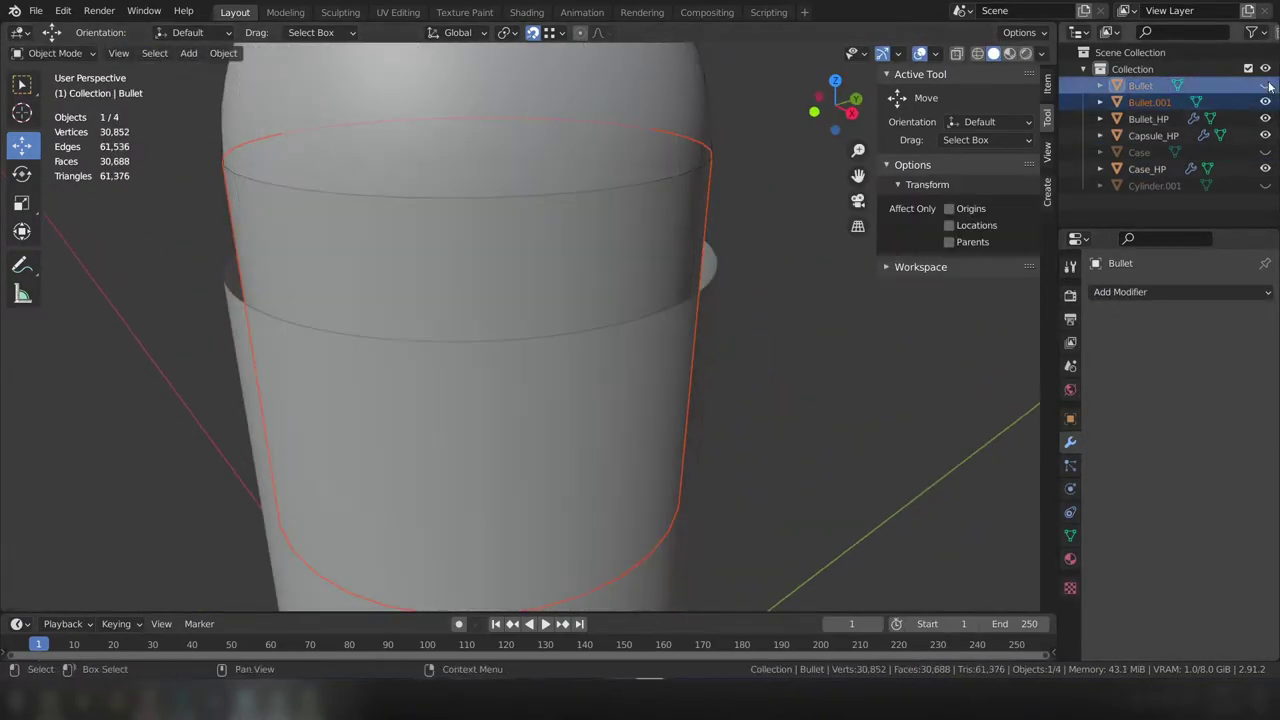
click(668, 391)
click(634, 314)
key(KP_Divide)
key(Tab)
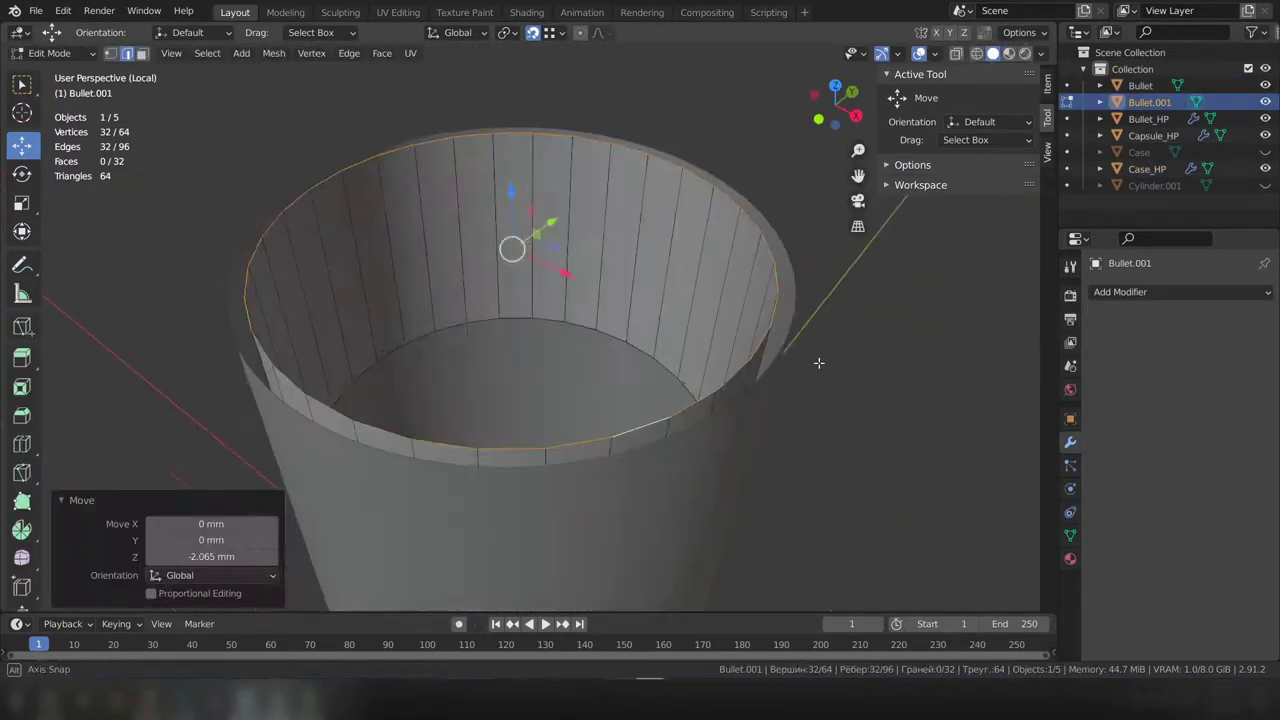
key(a)
key(alt+n)
key(Tab)
key(KP_Divide)
Step: Join the case into the cup piece and bridge the two rim edge loops
shift+click(750, 335)
key(KP_Divide)
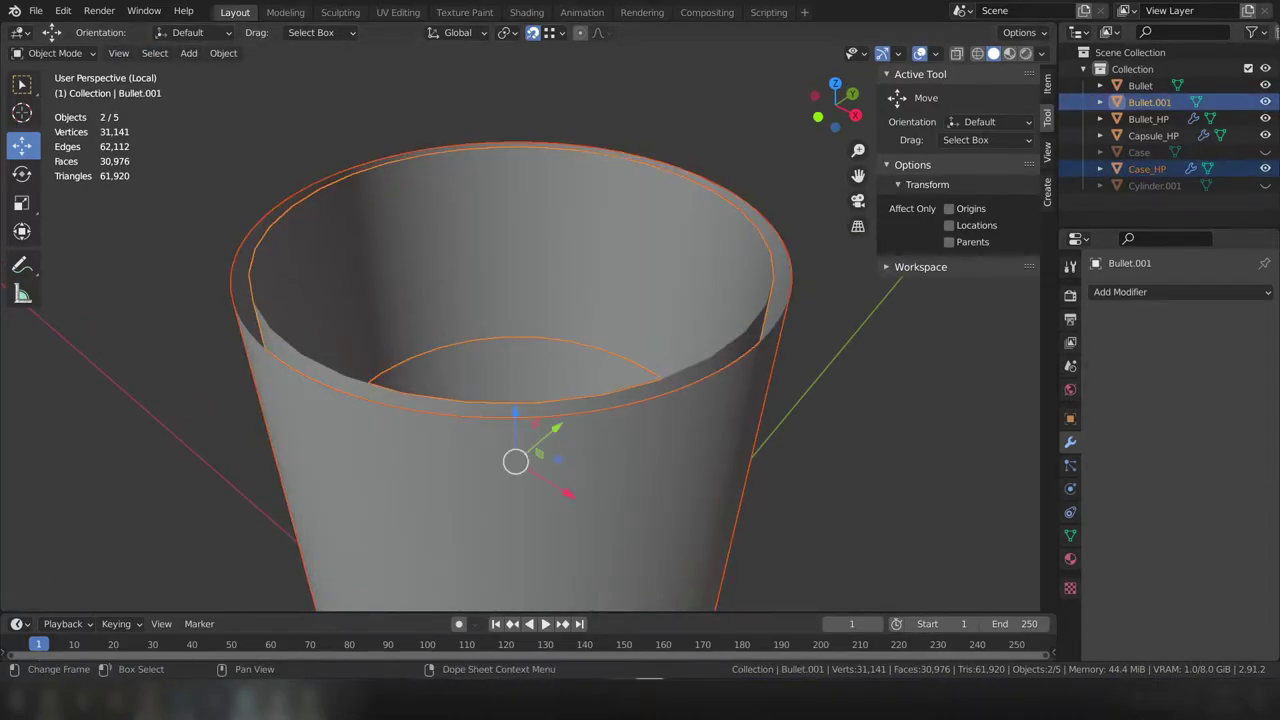
key(ctrl+j)
key(Tab)
key(ctrl+e)
Step: Lower the rim edge loop slightly and extrude it downward
key(KP_Divide)
key(KP_3)
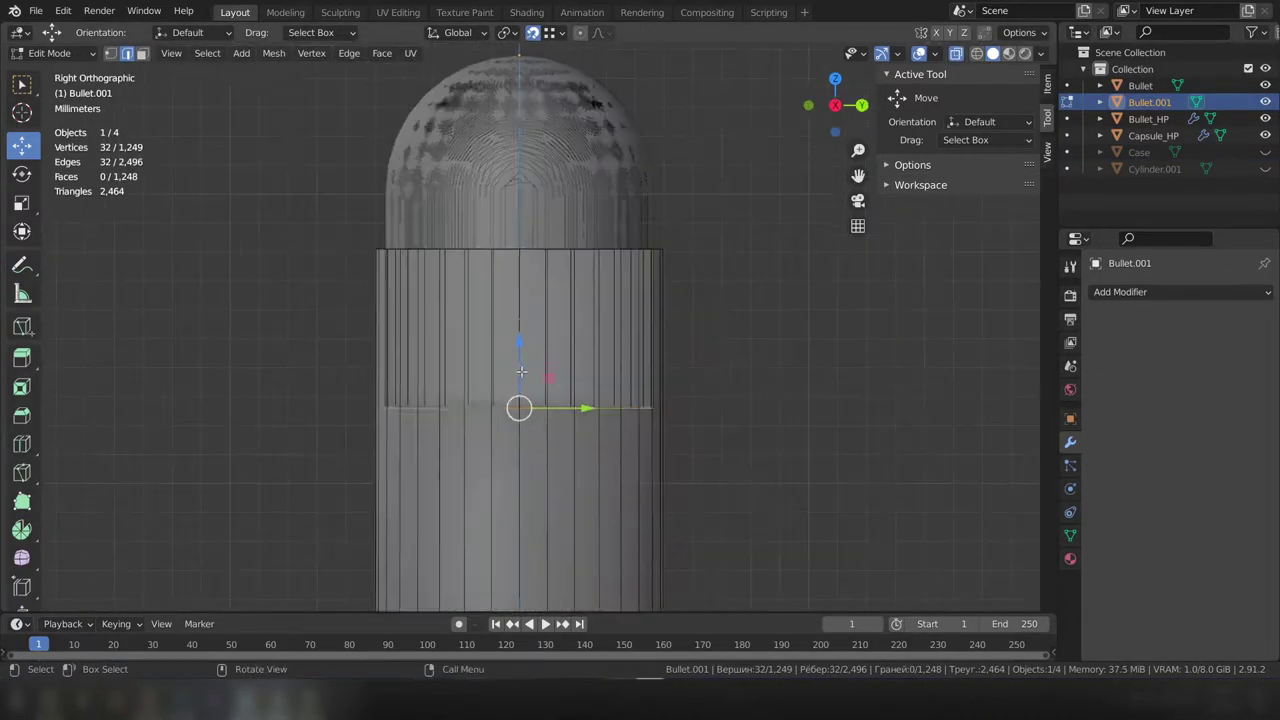
scroll(521, 371, up, 2)
drag(521, 371, 521, 291)
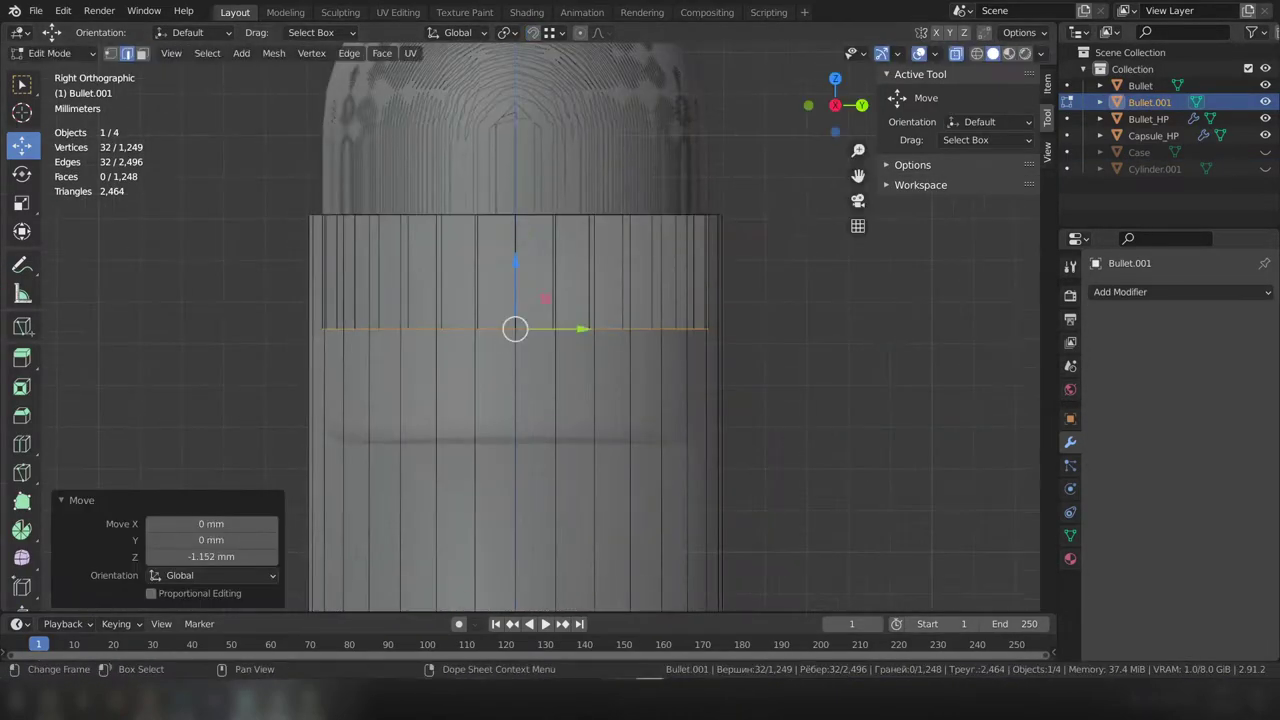
scroll(583, 377, down, 3)
key(e)
Step: Try extruding and scaling the inner wall's lower edge loop inward, then undo those attempts
click(583, 385)
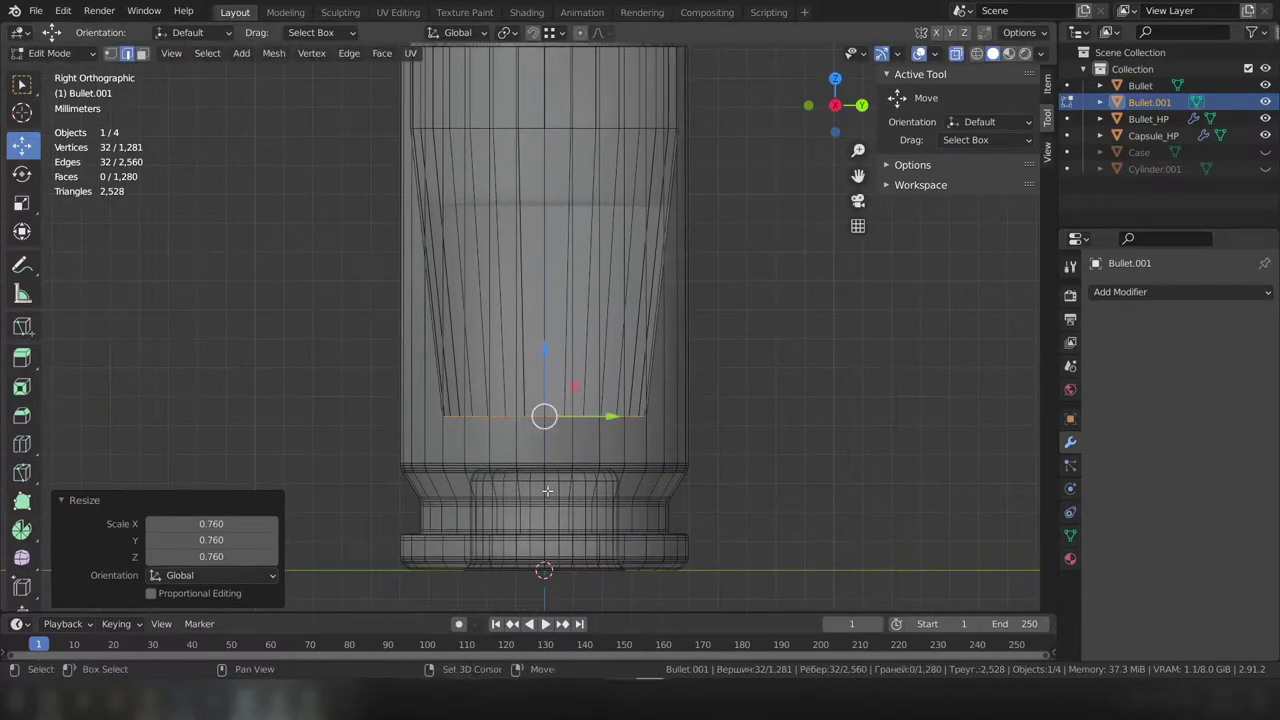
key(e)
click(547, 490)
scroll(547, 490, up, 2)
key(Escape)
key(ctrl+z)
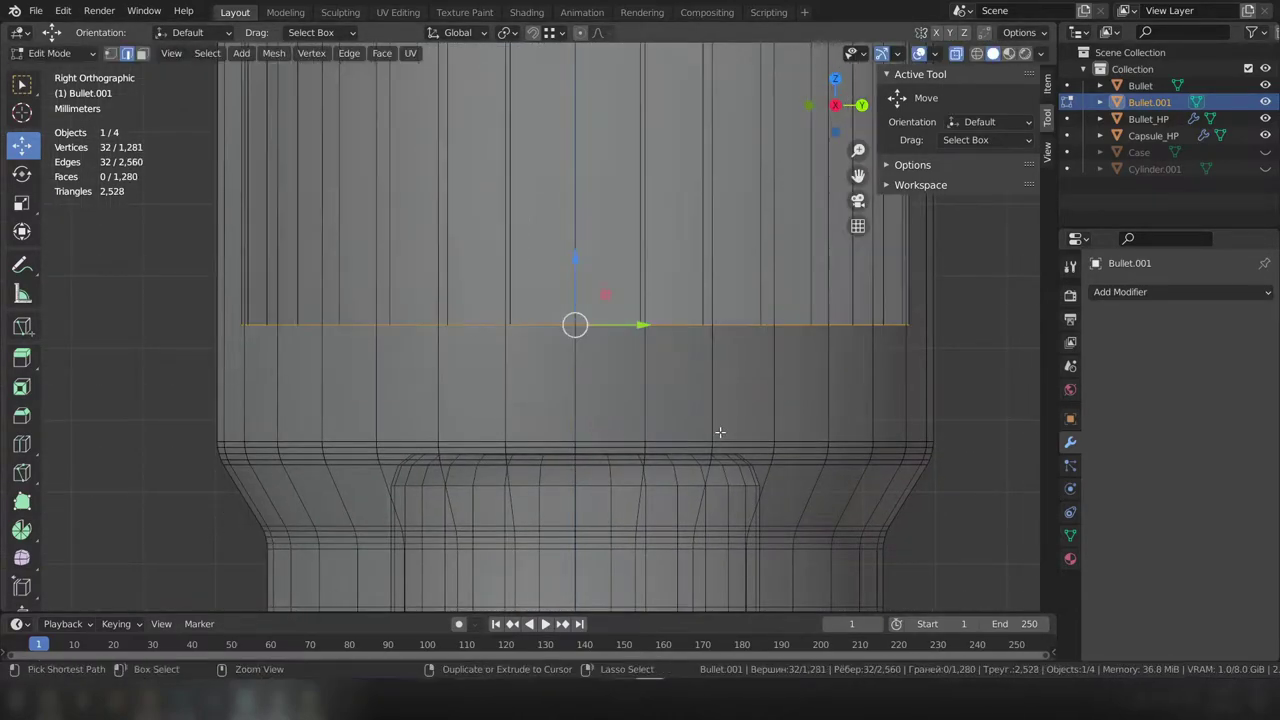
click(578, 324)
middle_drag(578, 324, 553, 345)
key(s)
key(shift+z)
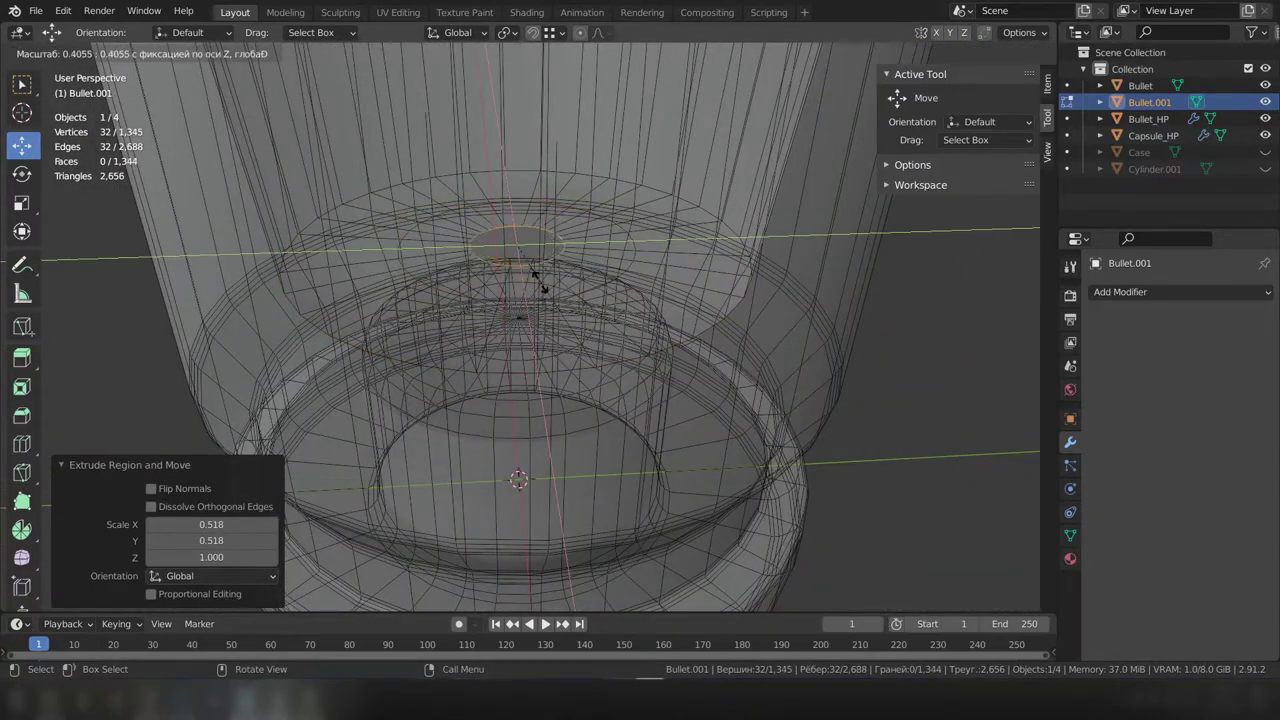
key(Escape)
key(ctrl+z)
key(KP_3)
Step: Bevel the cup's rim edges with extra segments
scroll(681, 375, up, 3)
click(681, 375)
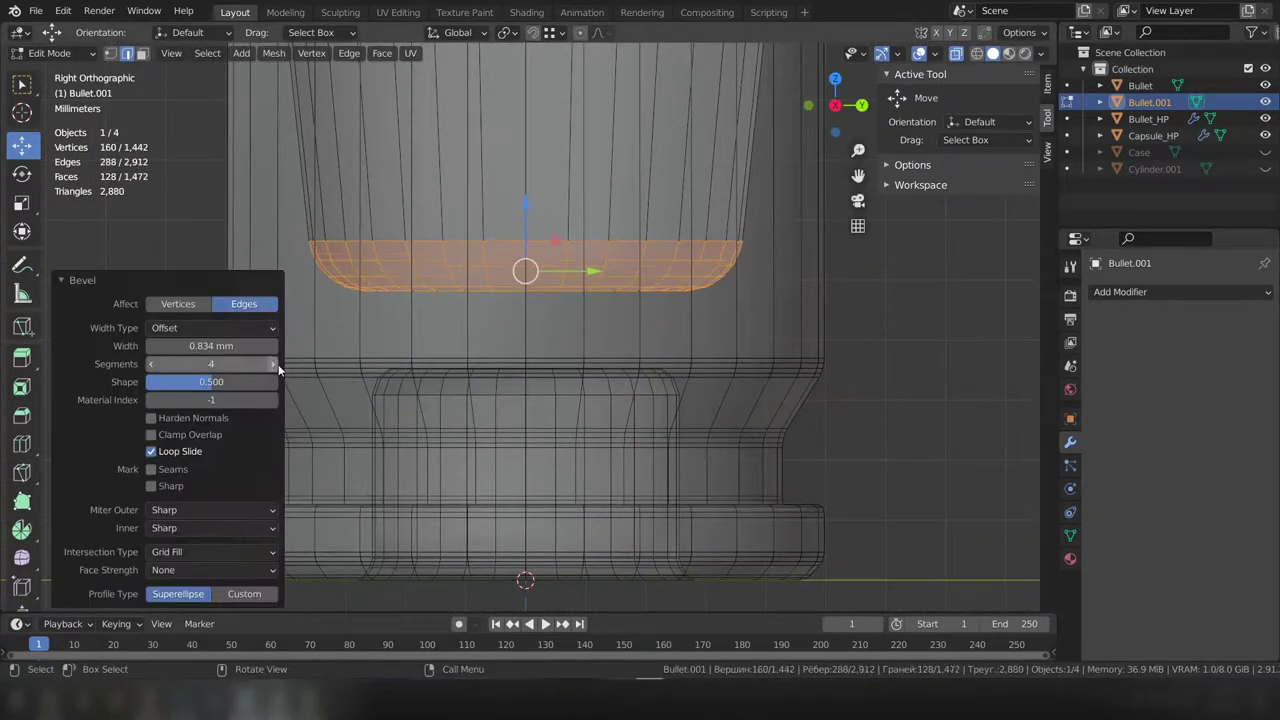
key(KP_Divide)
mouse_move(681, 375)
middle_down()
mouse_move(654, 414)
mouse_move(681, 275)
middle_up()
scroll(654, 414, up, 3)
key(ctrl+z)
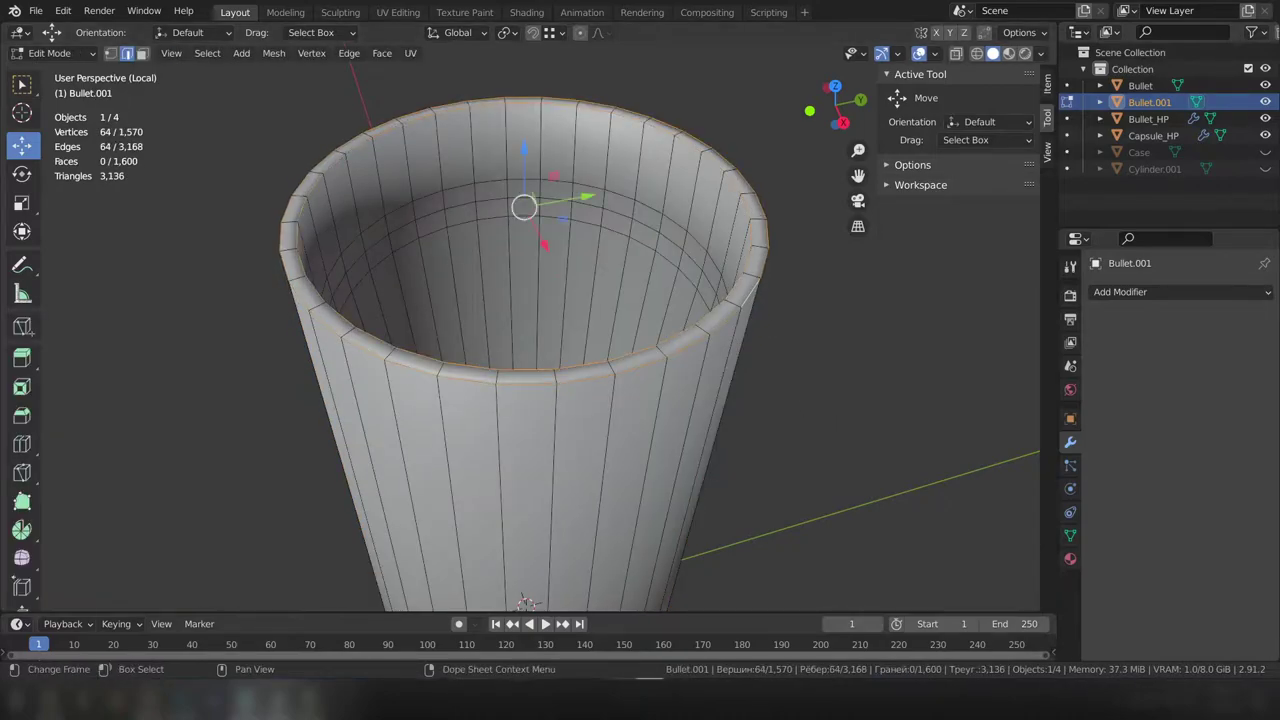
key(ctrl+b)
click(834, 363)
Step: Bevel the outer rim edge loop again to round off the case mouth
middle_drag(834, 363, 800, 285)
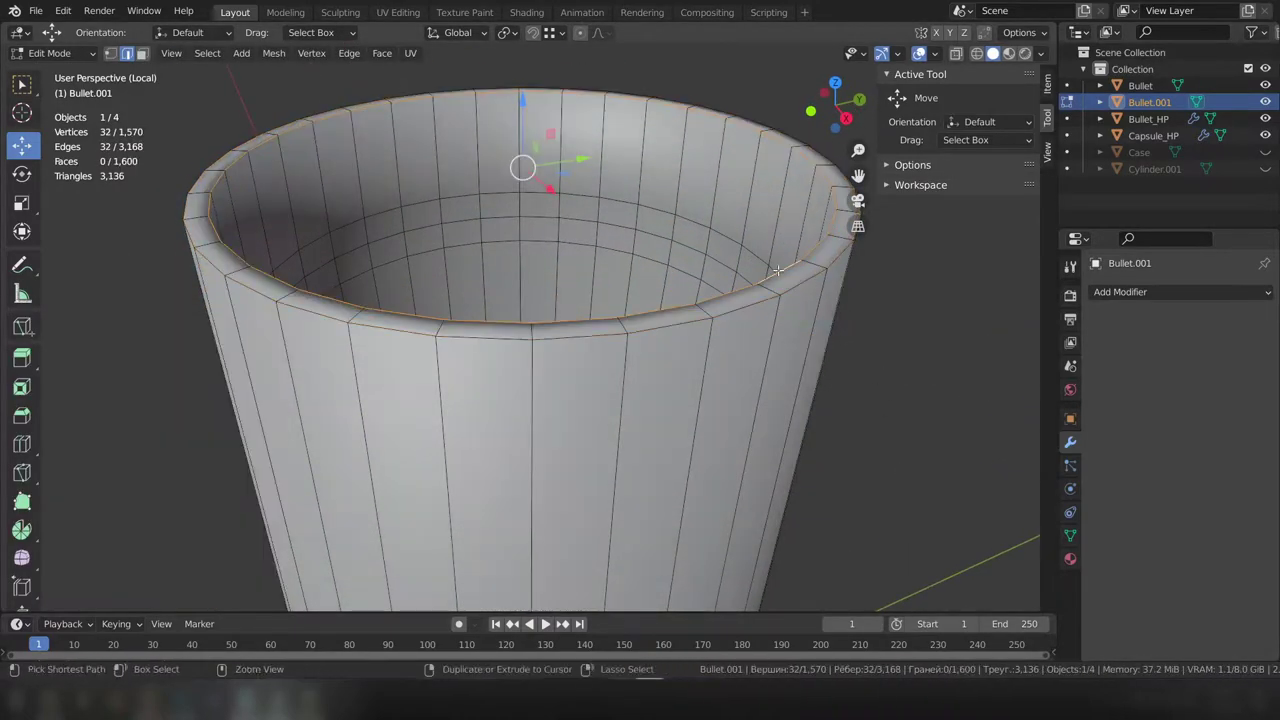
alt+click(800, 285)
key(ctrl+b)
click(800, 285)
scroll(750, 280, down, 4)
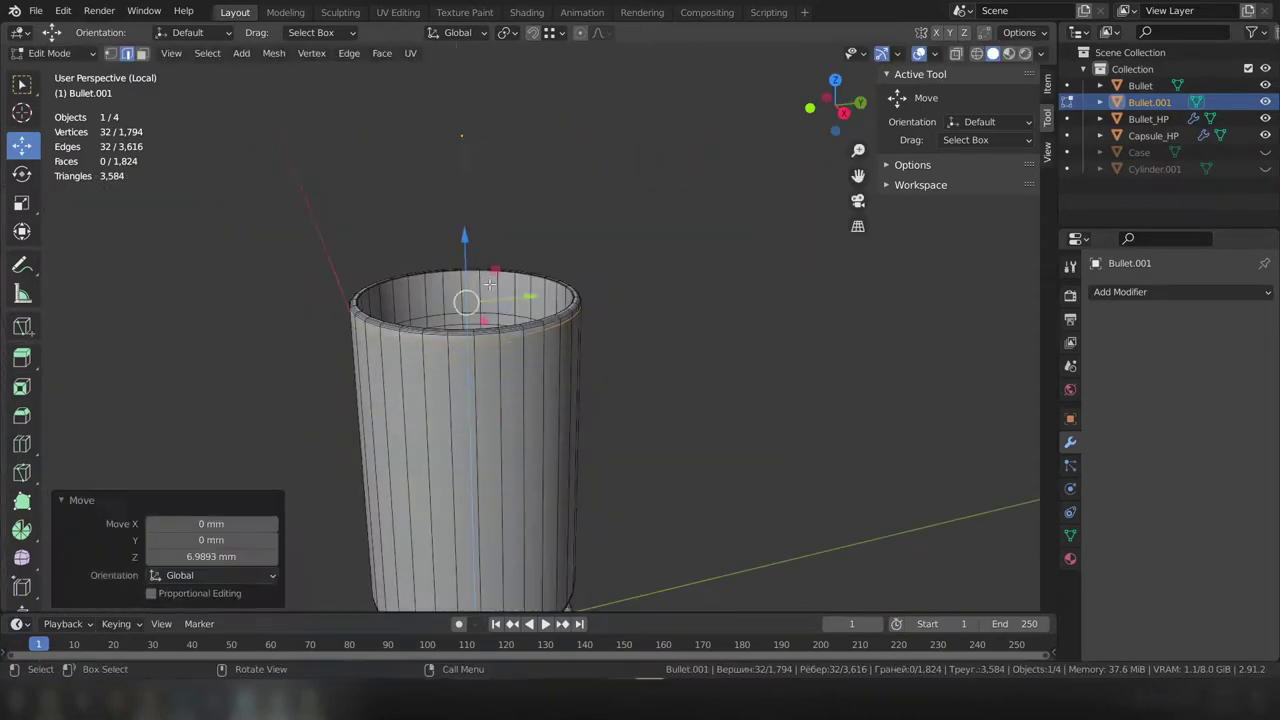
scroll(702, 270, up, 4)
alt+click(702, 270)
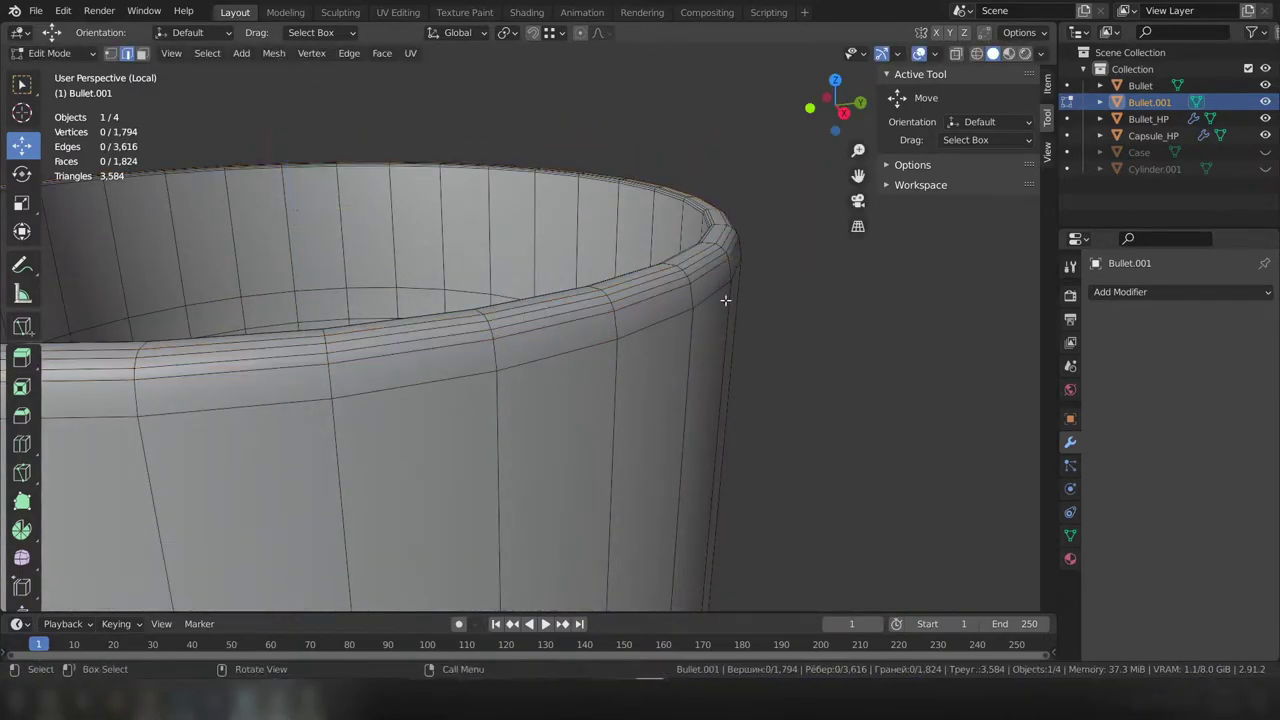
key(ctrl+z)
key(Tab)
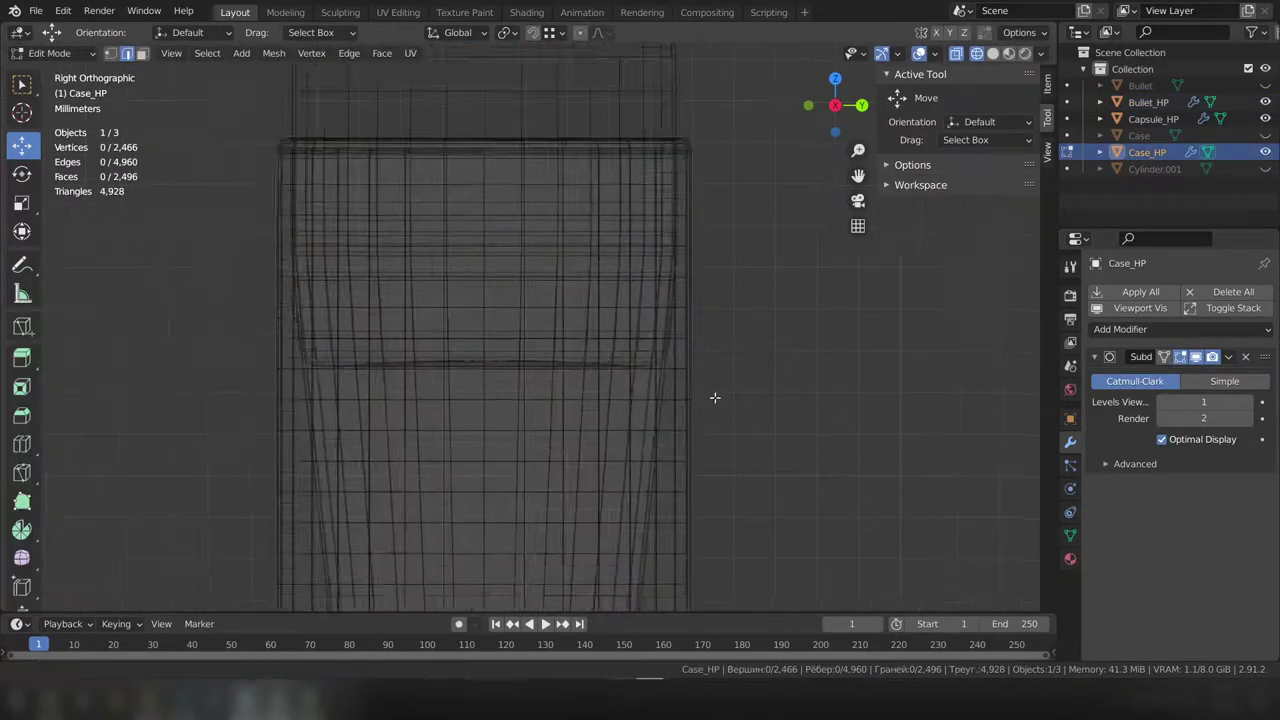
Step: Add a horizontal supporting edge loop around Case_HP in see-through wireframe view
scroll(715, 397, up, 3)
middle_drag(715, 397, 648, 302)
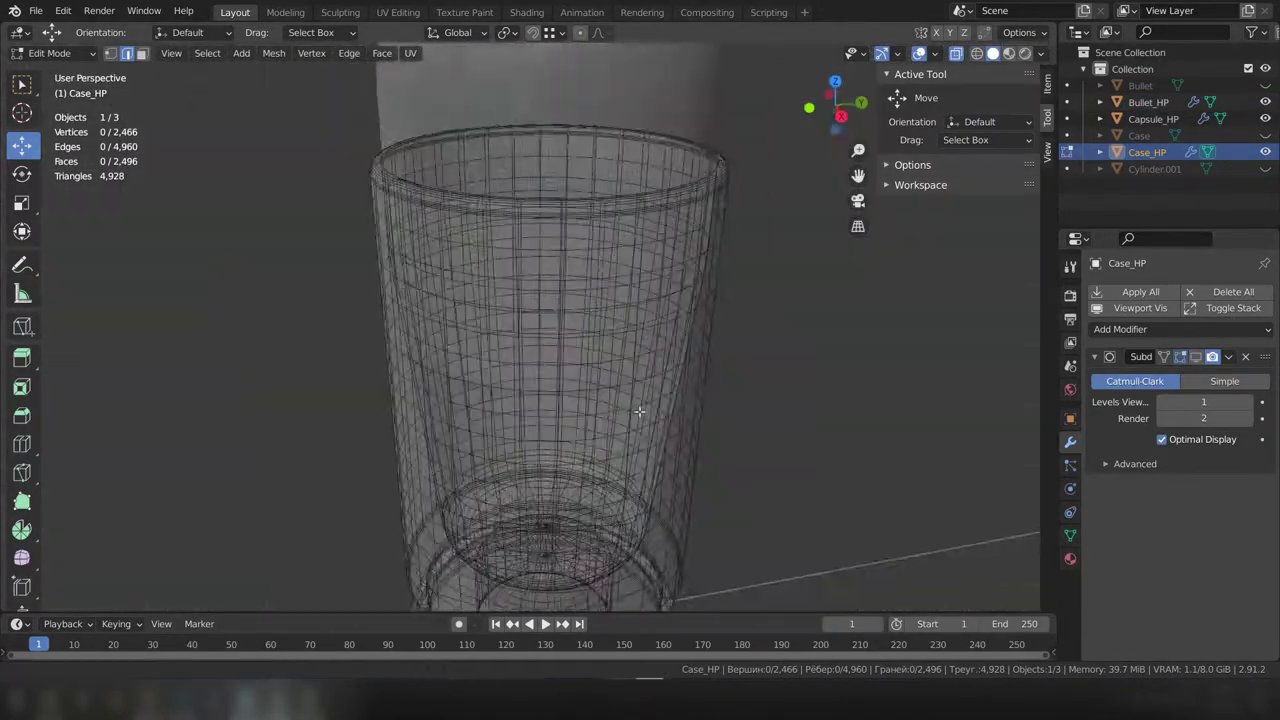
alt+click(648, 302)
middle_drag(759, 412, 640, 349)
key(shift+z)
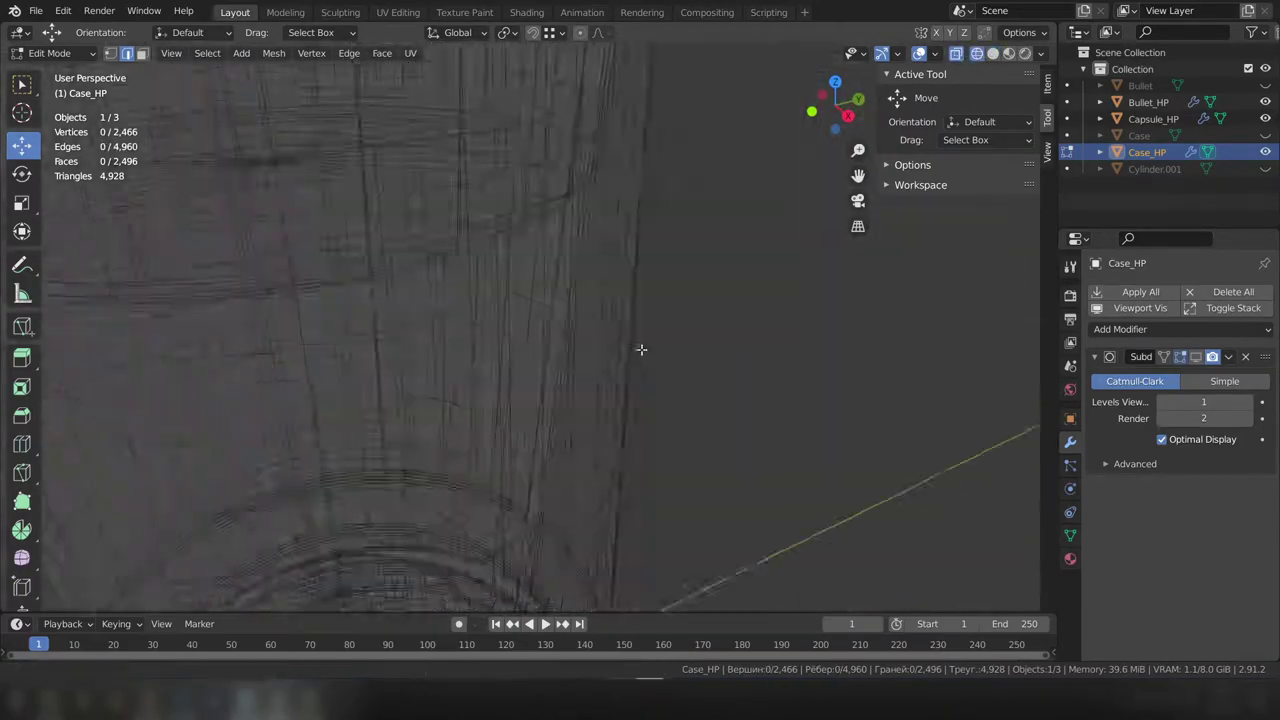
scroll(573, 355, up, 4)
key(ctrl+r)
click(600, 330)
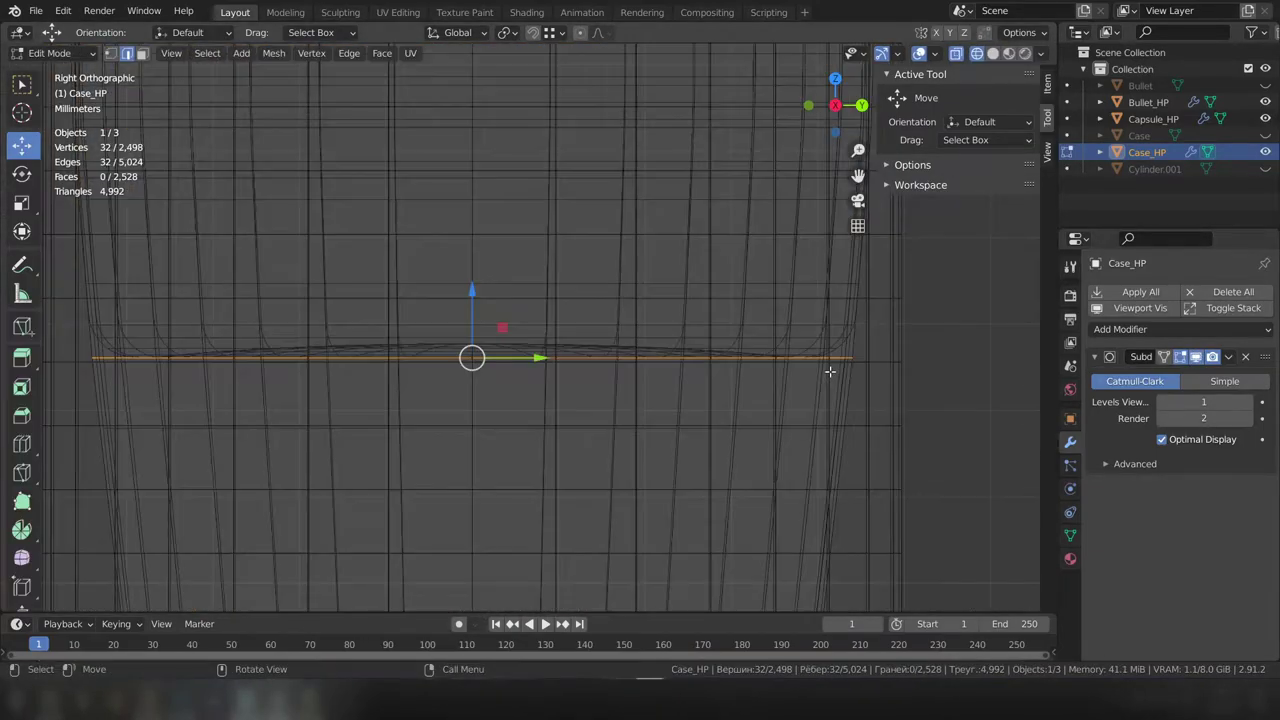
key(Tab)
Step: Scale the bullet's bottom vertices in Edit Mode
click(806, 408)
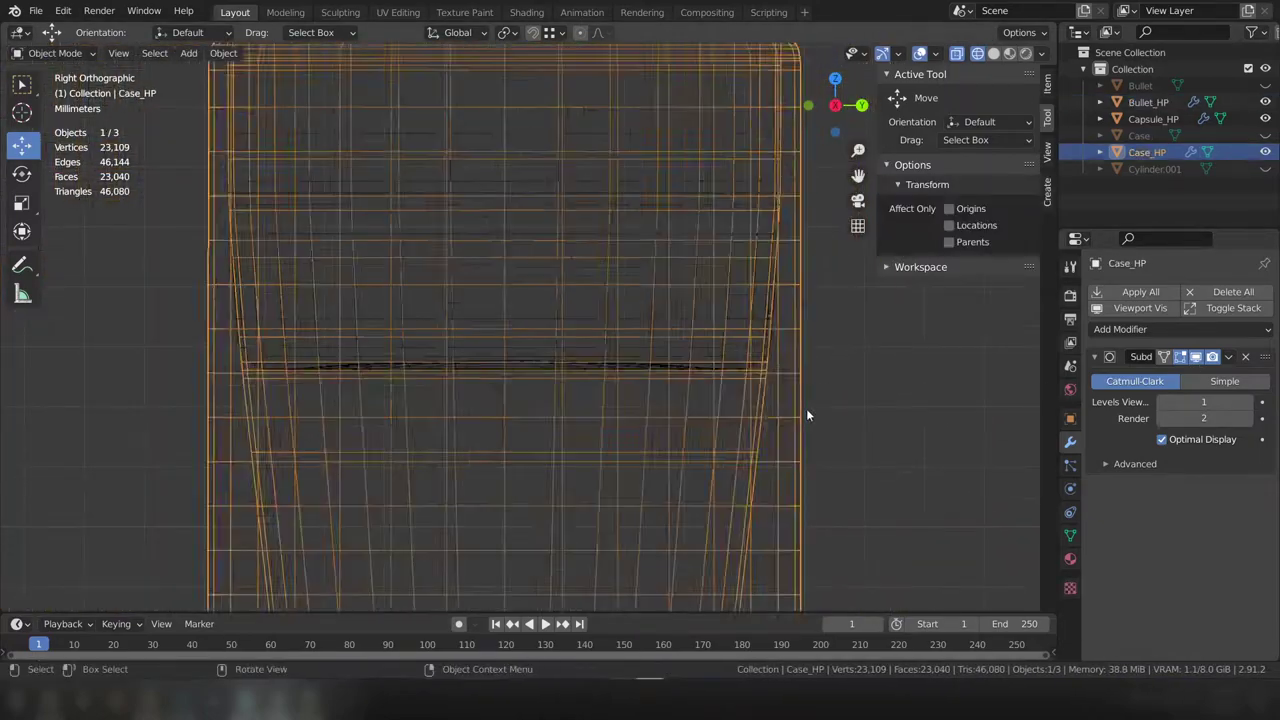
key(Tab)
key(s)
key(Tab)
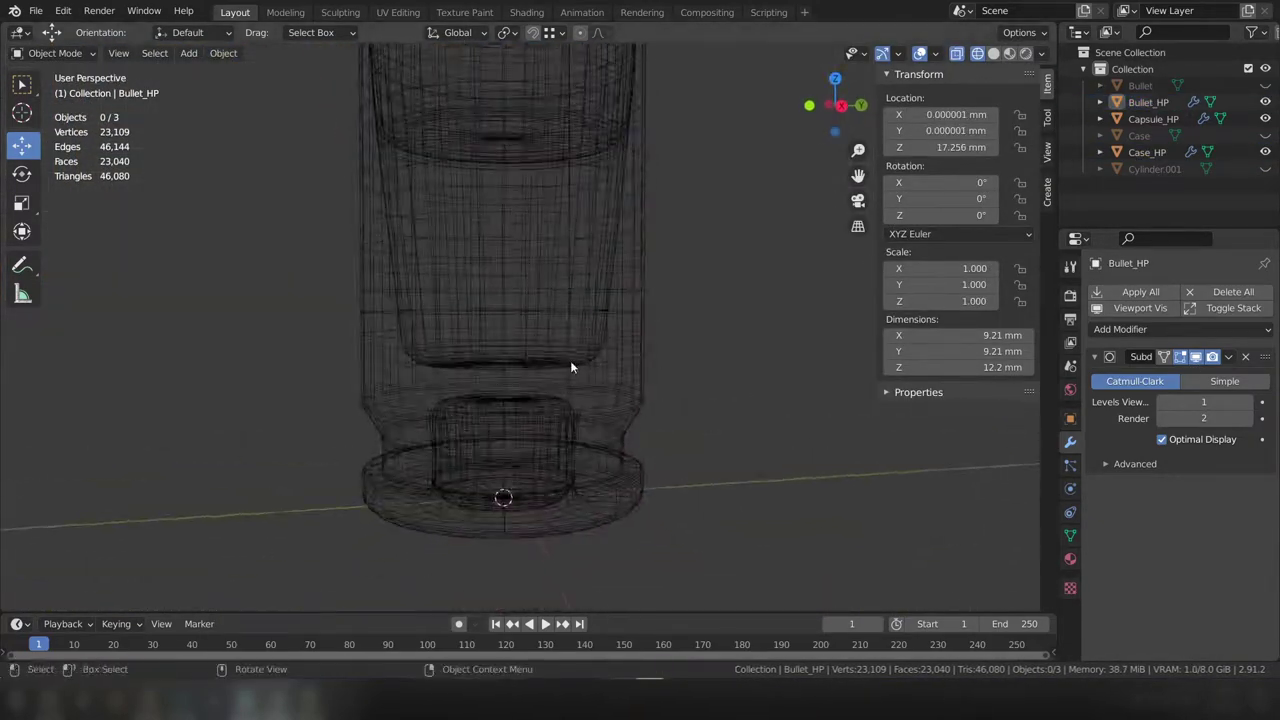
Step: Widen the case's two bottom inner loops by 1.11
click(571, 368)
key(Tab)
alt+click(523, 349)
alt+shift+click(523, 349)
key(s)
key(g)
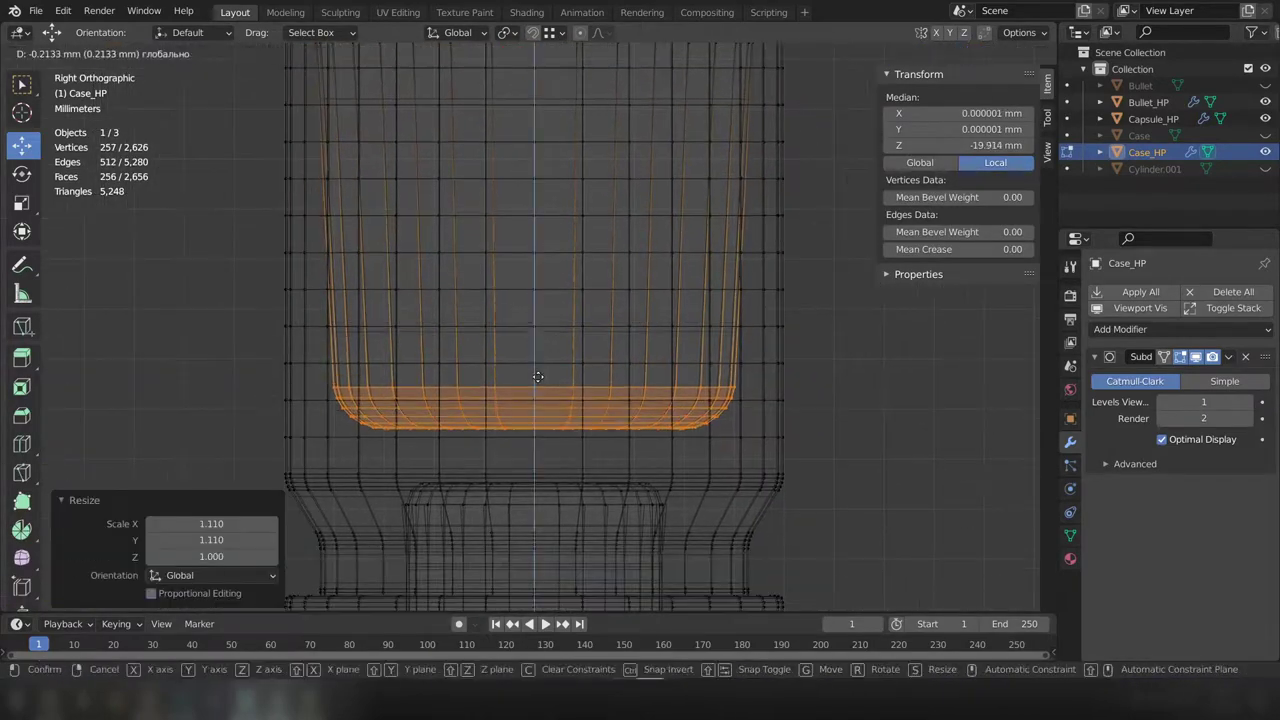
Step: Box-select the crowded edge loops on the case and dissolve their vertices
click(538, 377)
scroll(538, 377, up, 3)
drag(830, 350, 194, 362)
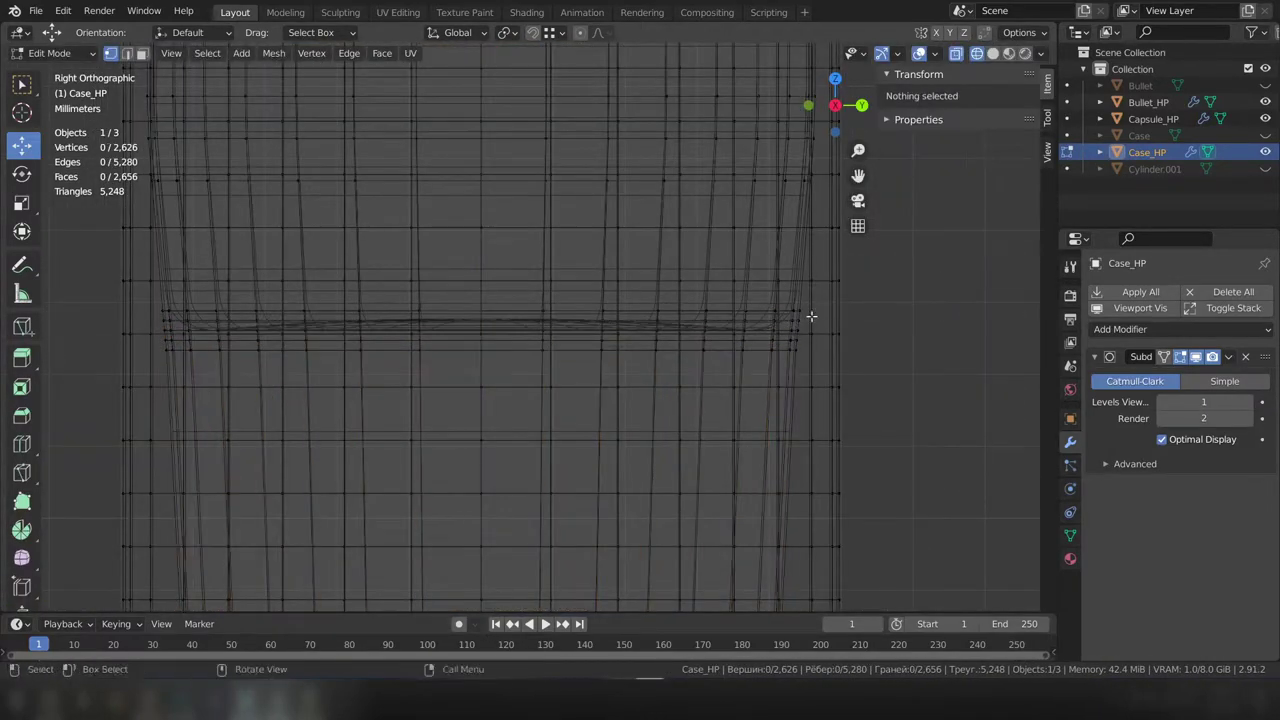
scroll(811, 316, down, 3)
scroll(811, 316, up, 4)
alt+click(608, 315)
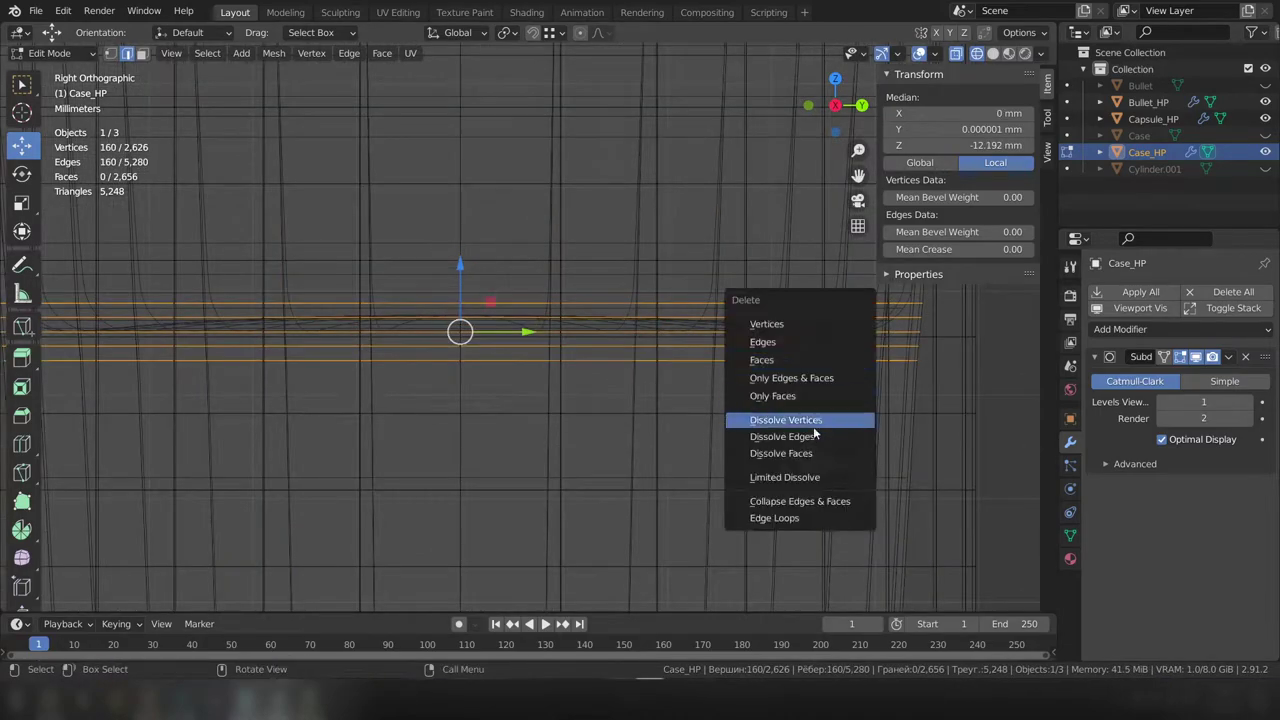
click(786, 420)
scroll(626, 403, up, 3)
key(Tab)
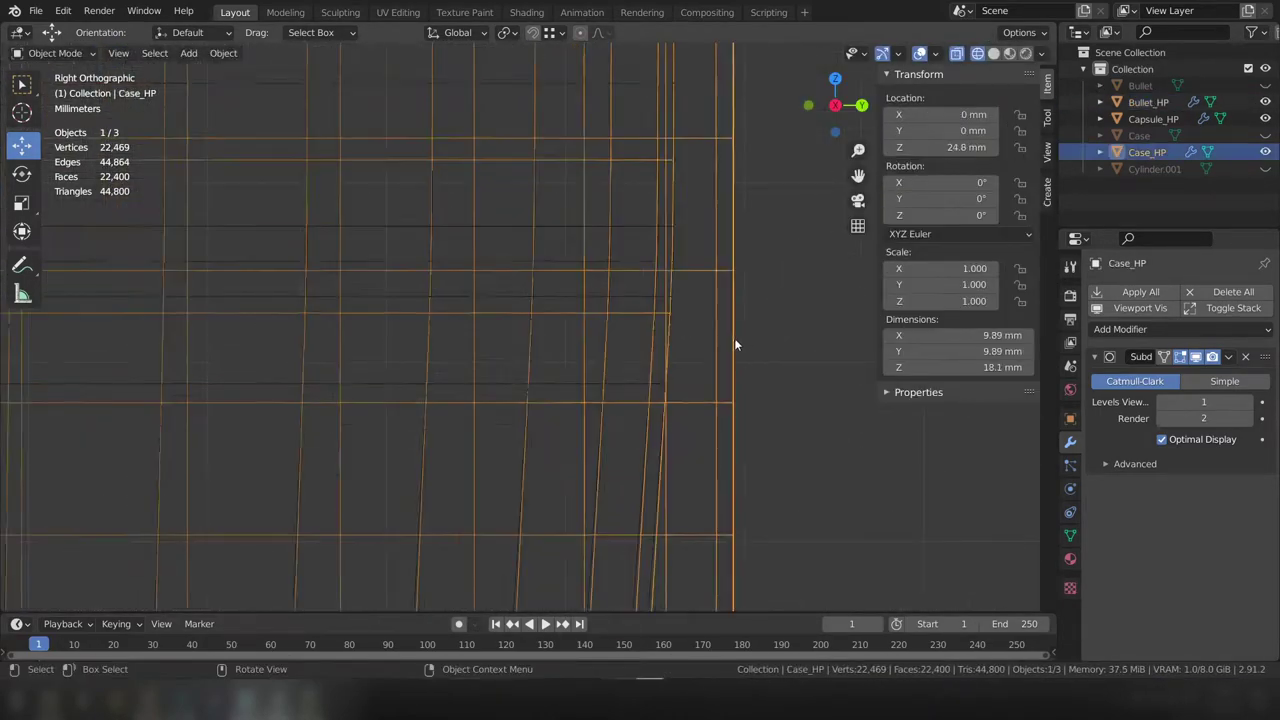
scroll(662, 357, down, 5)
Step: Return to solid shading and edit the bullet's mesh in face select mode
key(shift+z)
middle_drag(686, 394, 614, 332)
key(alt+a)
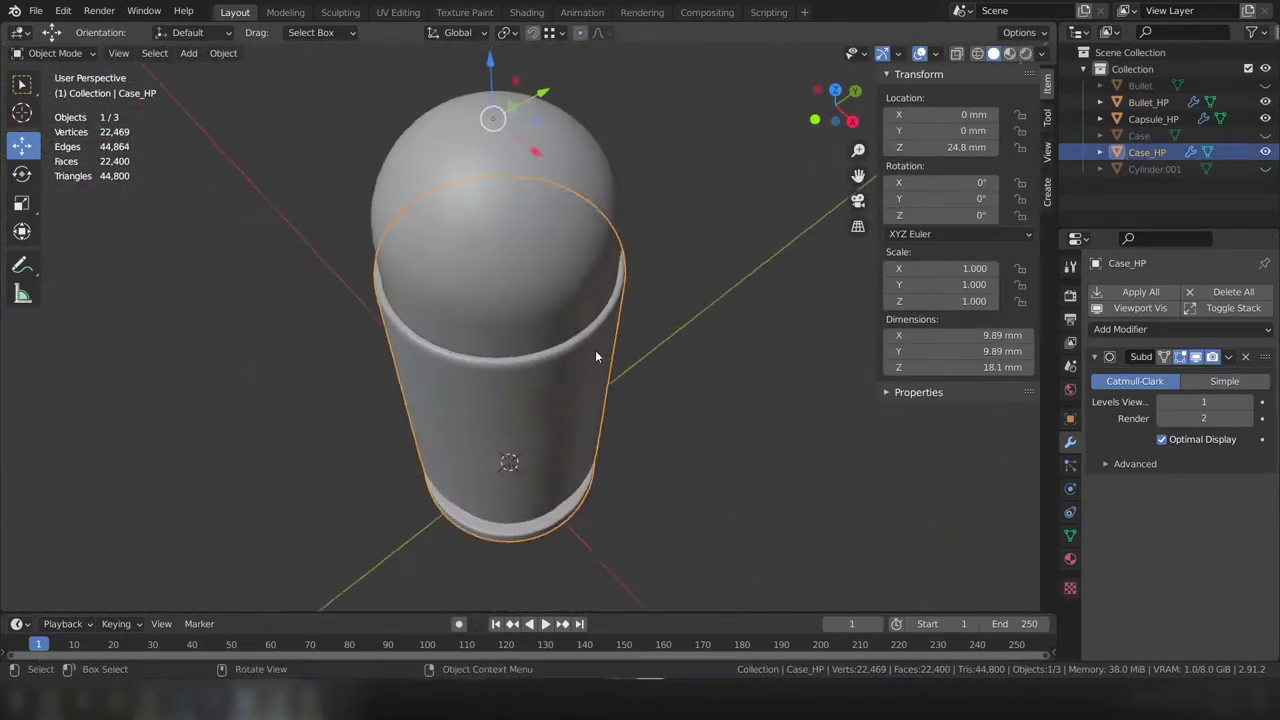
key(Tab)
key(KP_Divide)
Step: Separate the bullet's bottom cap into its own object and close the open rim with a flat face
key(3)
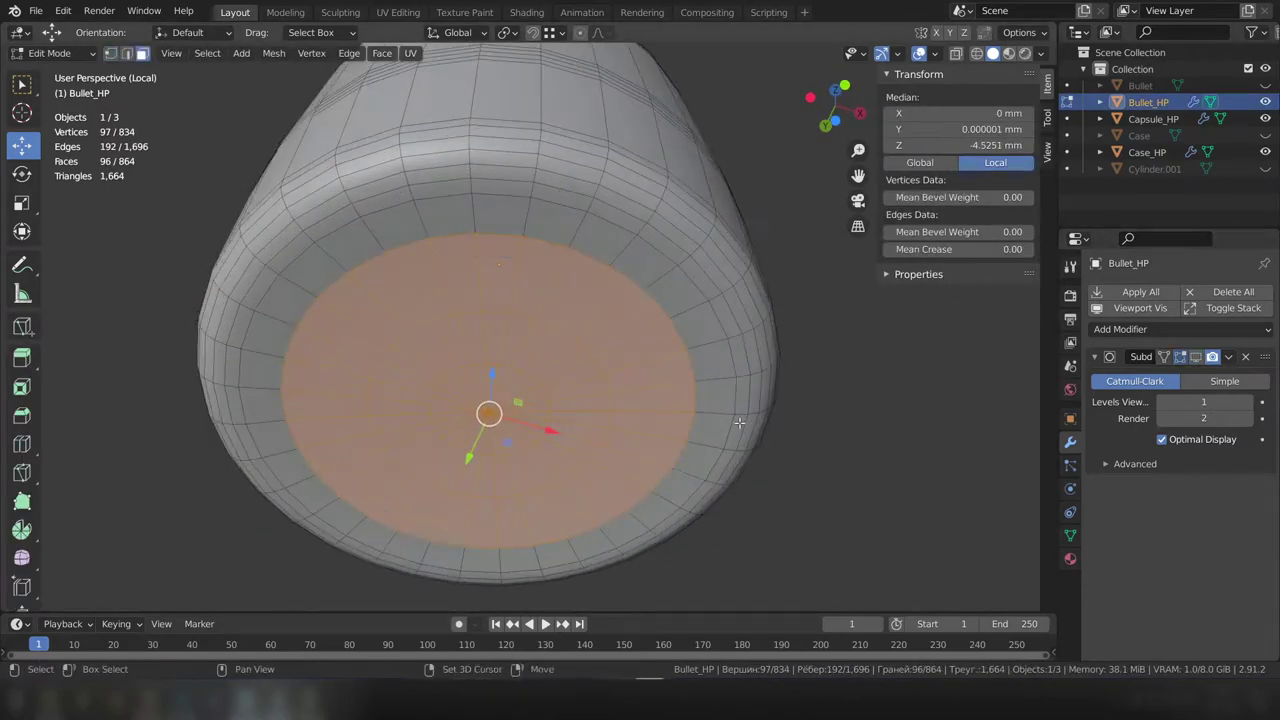
key(p)
click(823, 461)
key(2)
click(690, 337)
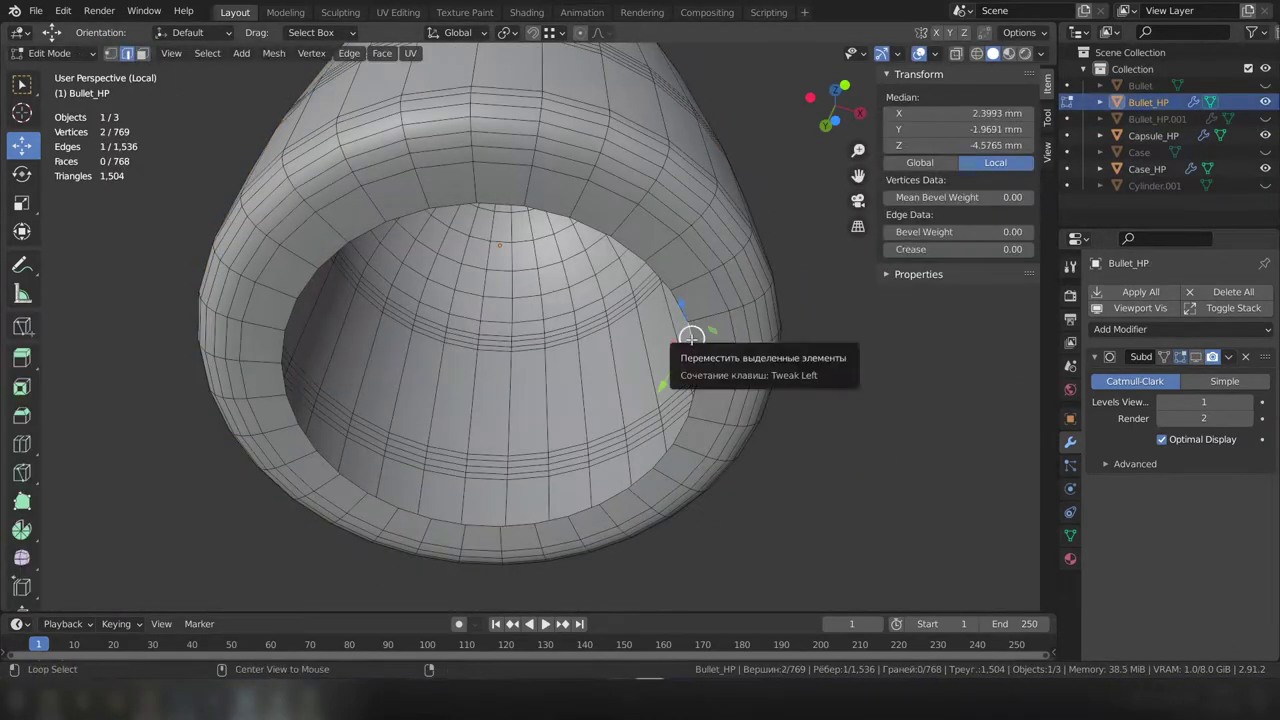
key(f)
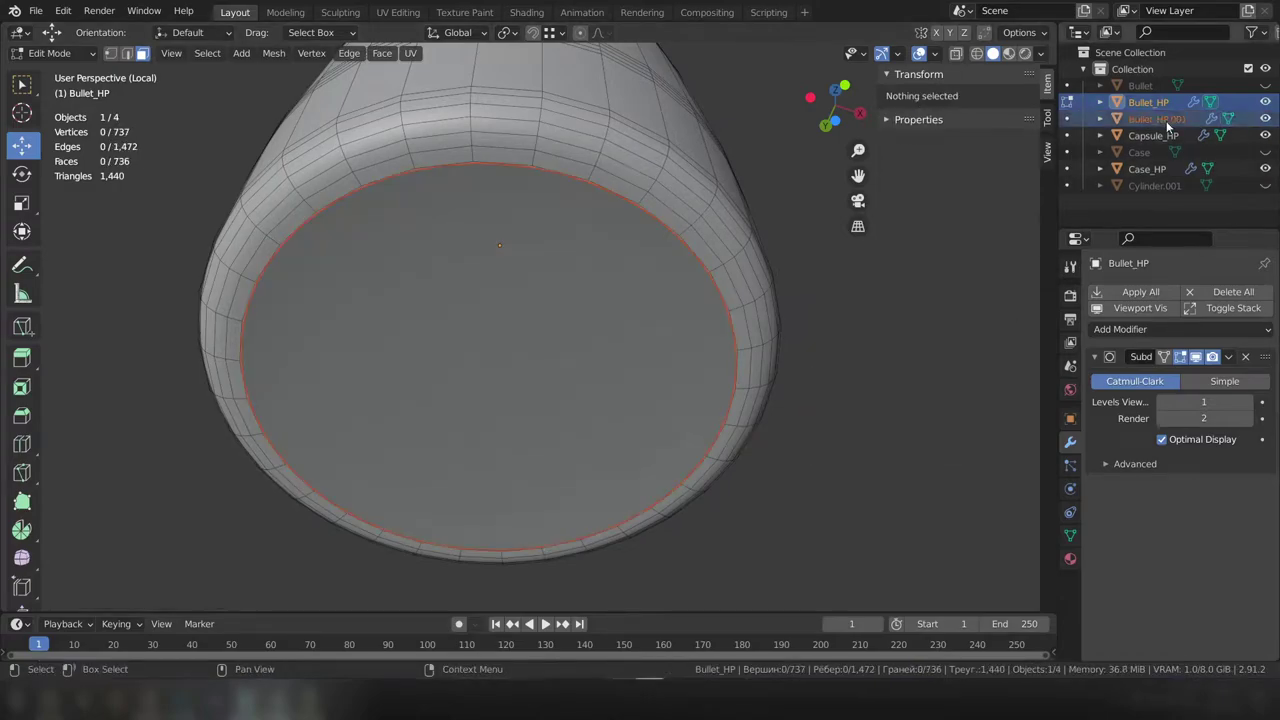
Step: Raise the bullet's bottom rim loop slightly and bevel it
key(KP_3)
alt+click(528, 317)
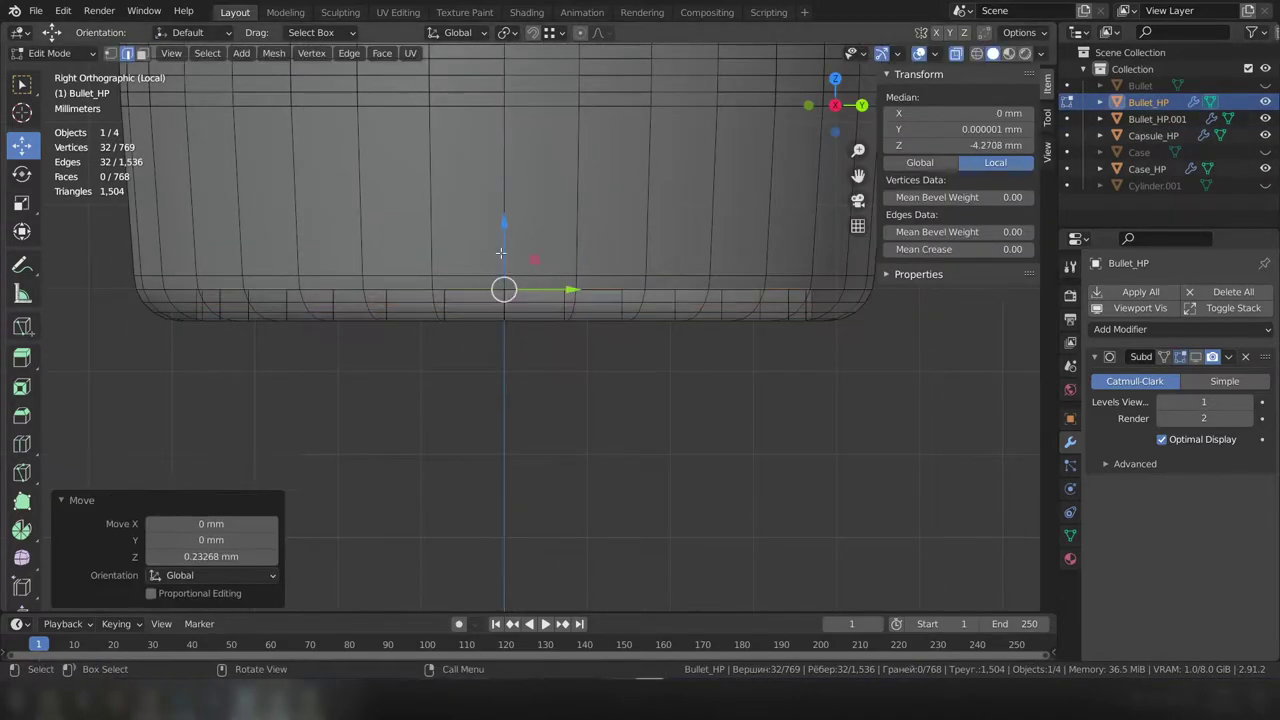
drag(502, 245, 597, 332)
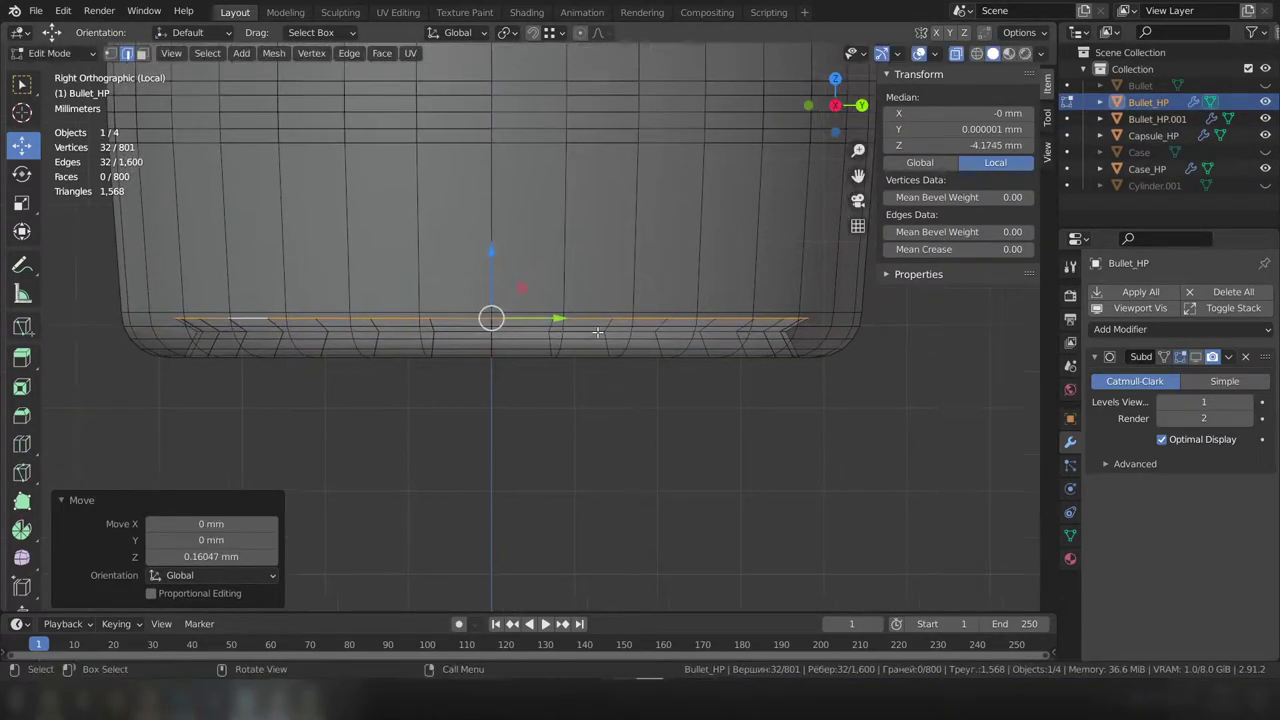
click(731, 319)
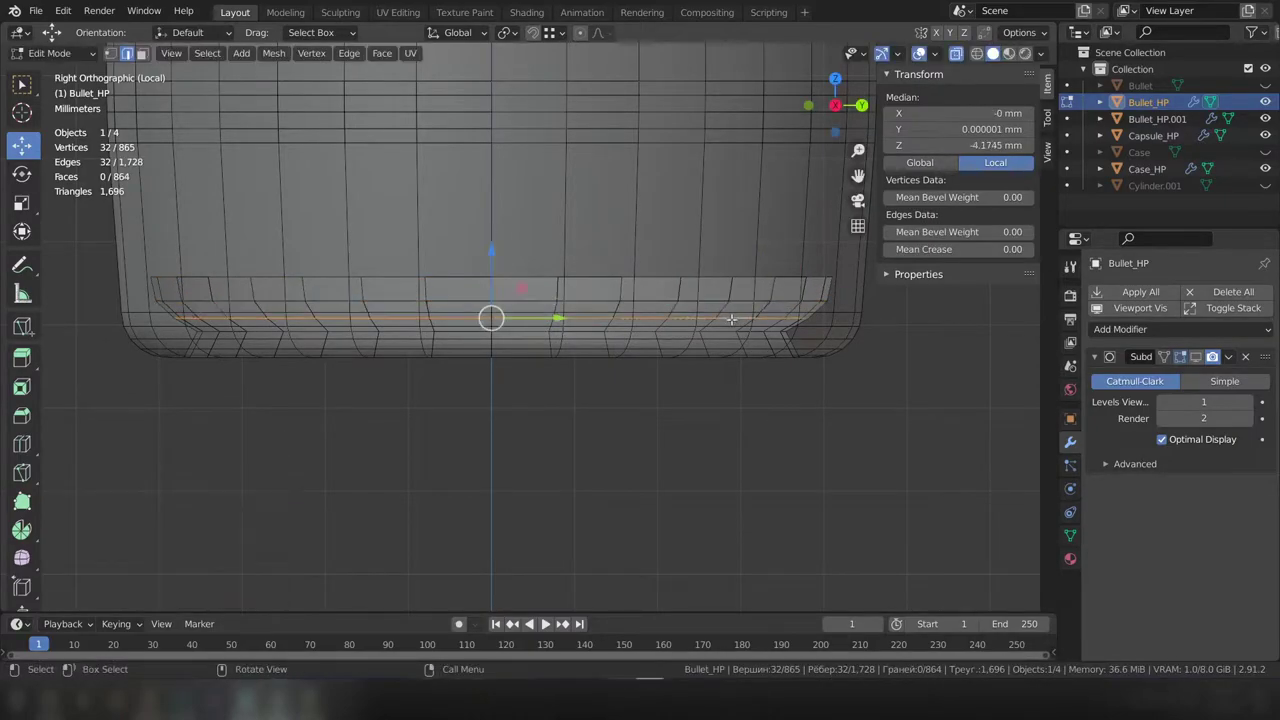
mouse_move(779, 279)
middle_down()
mouse_move(663, 486)
mouse_move(522, 307)
mouse_move(647, 428)
middle_up()
key(ctrl+b)
click(663, 486)
key(Tab)
Step: Set the separated disc's origin to its geometry and move it along Z
key(KP_3)
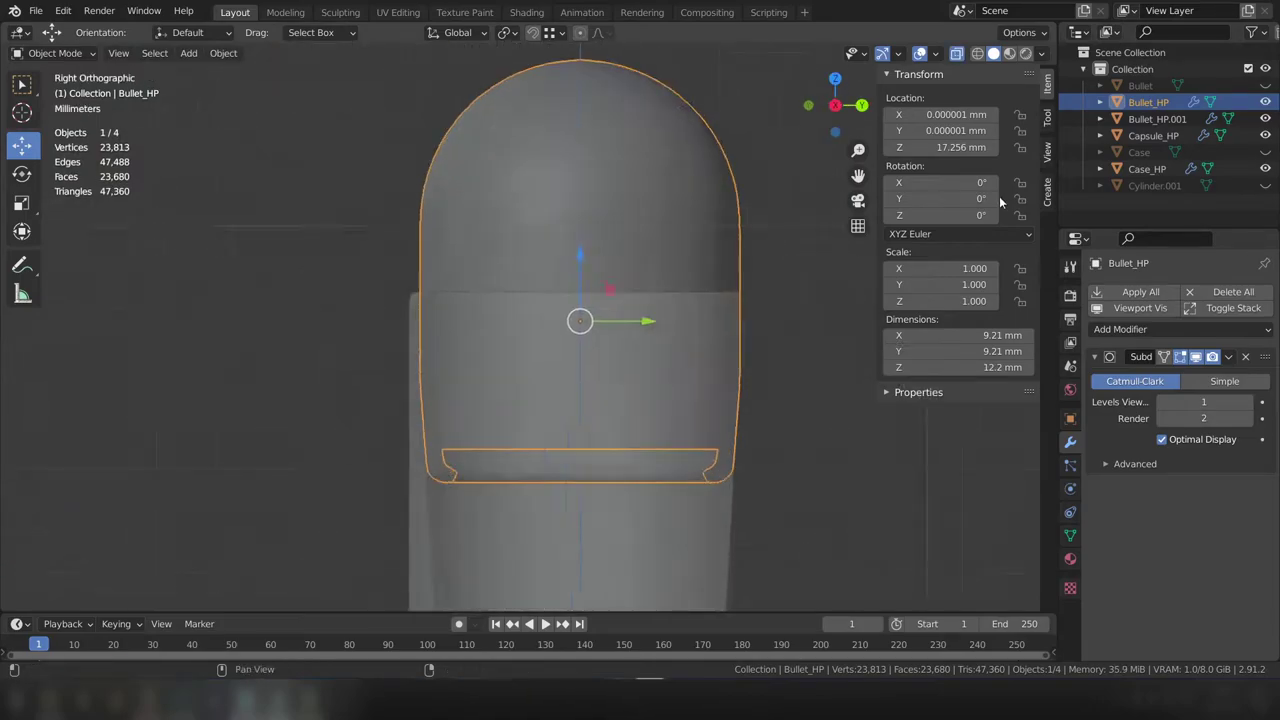
click(1157, 118)
middle_drag(560, 380, 540, 430)
key(KP_3)
click(223, 53)
click(420, 89)
key(g)
key(z)
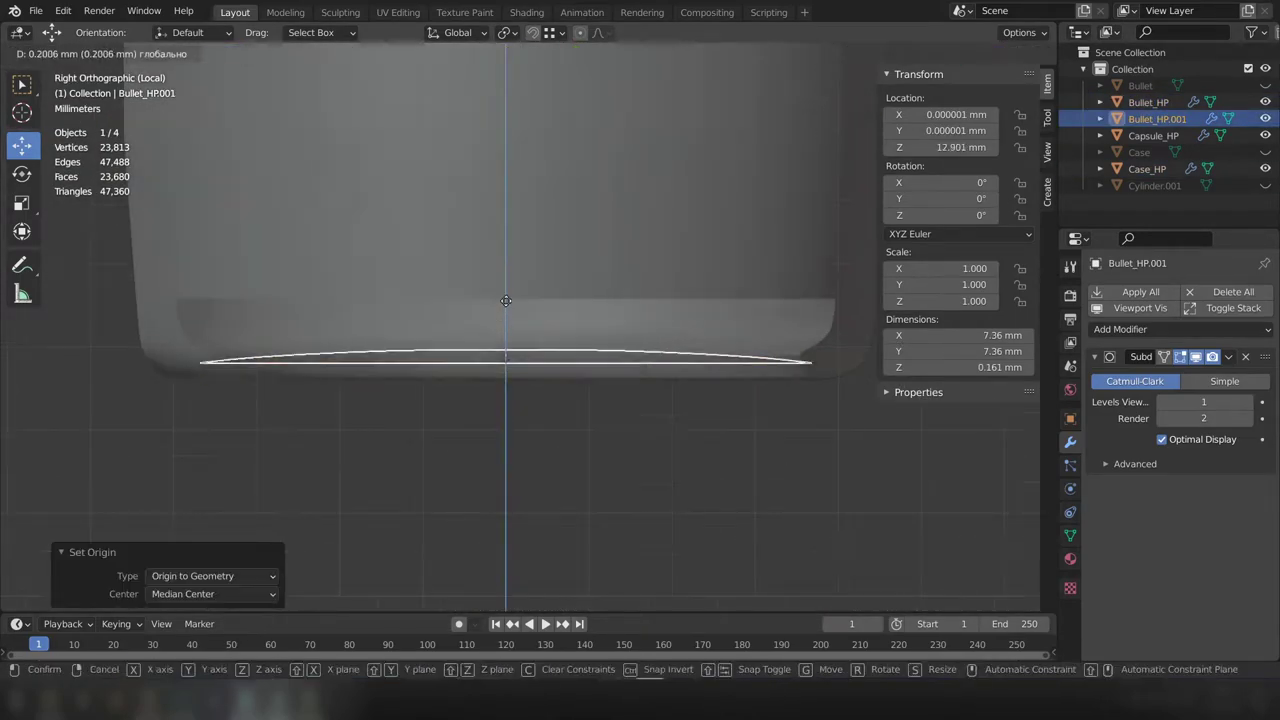
Step: Grow then shrink the underside selection to the inner disc and lift it along Z
middle_drag(508, 302, 508, 357)
key(Tab)
key(ctrl+KP_Add)
key(ctrl+KP_Add)
key(ctrl+KP_Add)
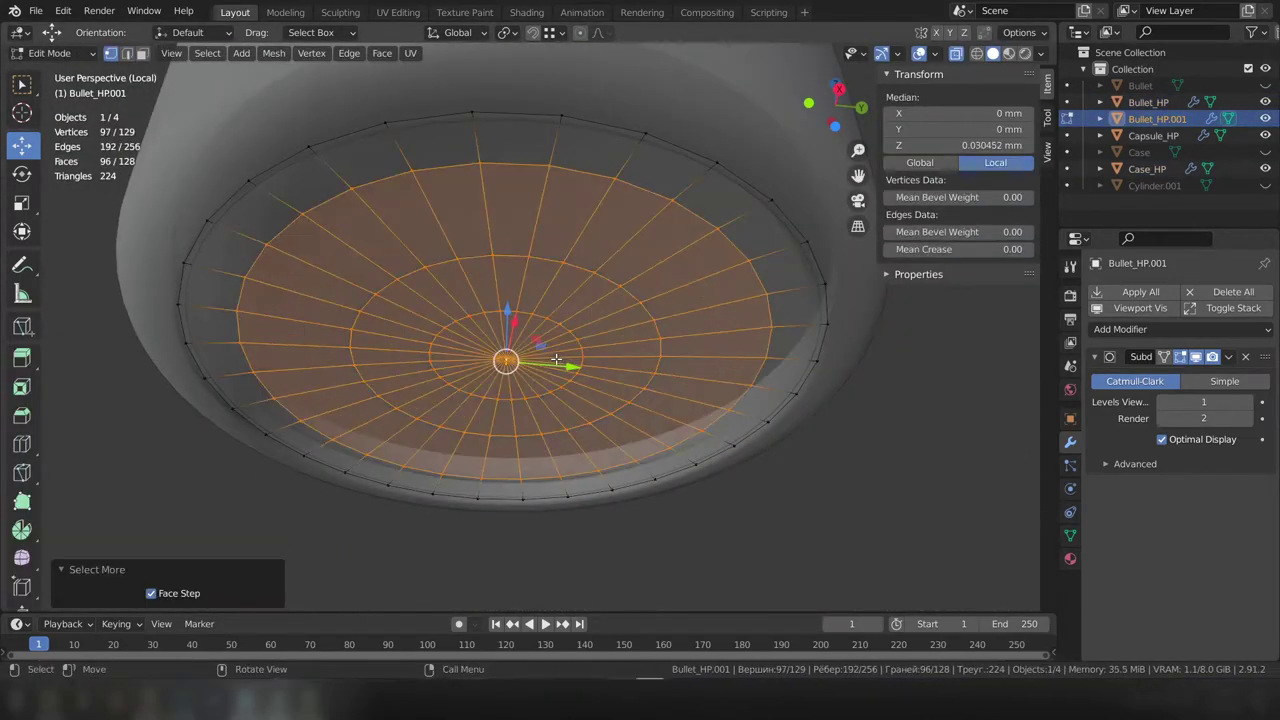
key(KP_3)
middle_drag(483, 406, 490, 330)
key(KP_3)
key(ctrl+KP_Subtract)
key(ctrl+KP_Subtract)
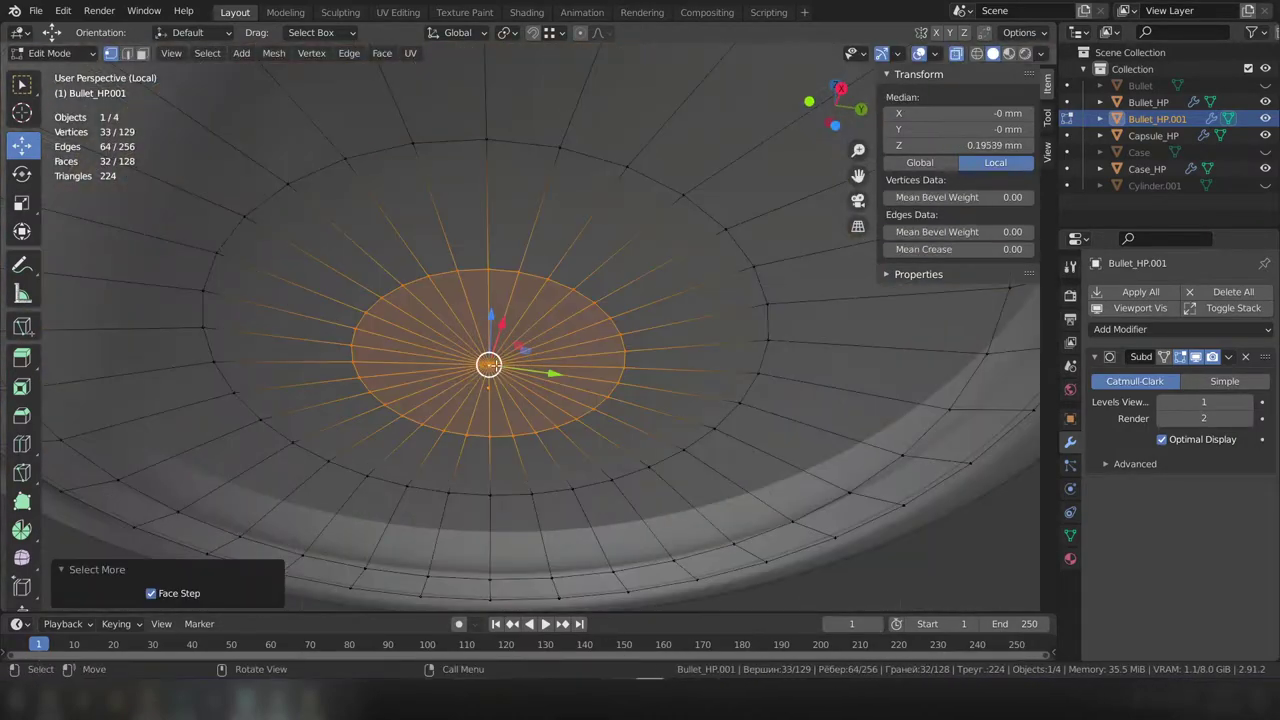
key(KP_3)
key(g)
key(z)
click(497, 290)
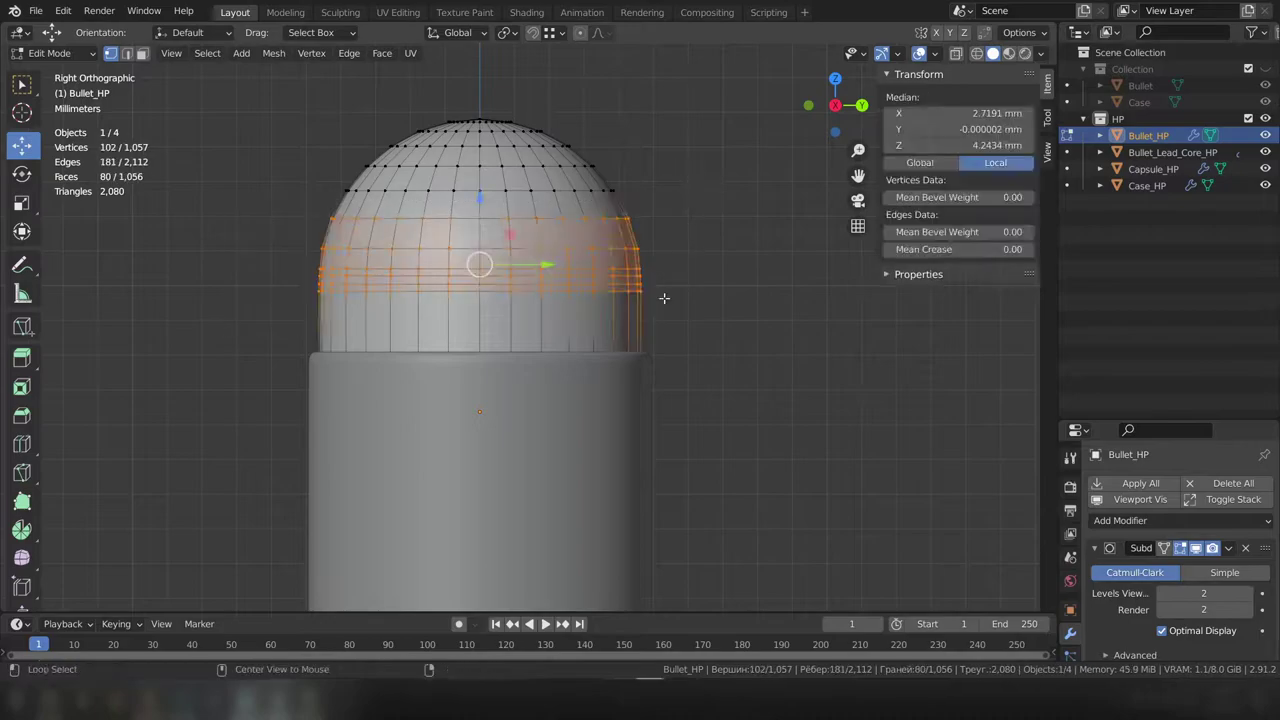
Step: Start moving the selected rings on the bullet's tip
key(g)
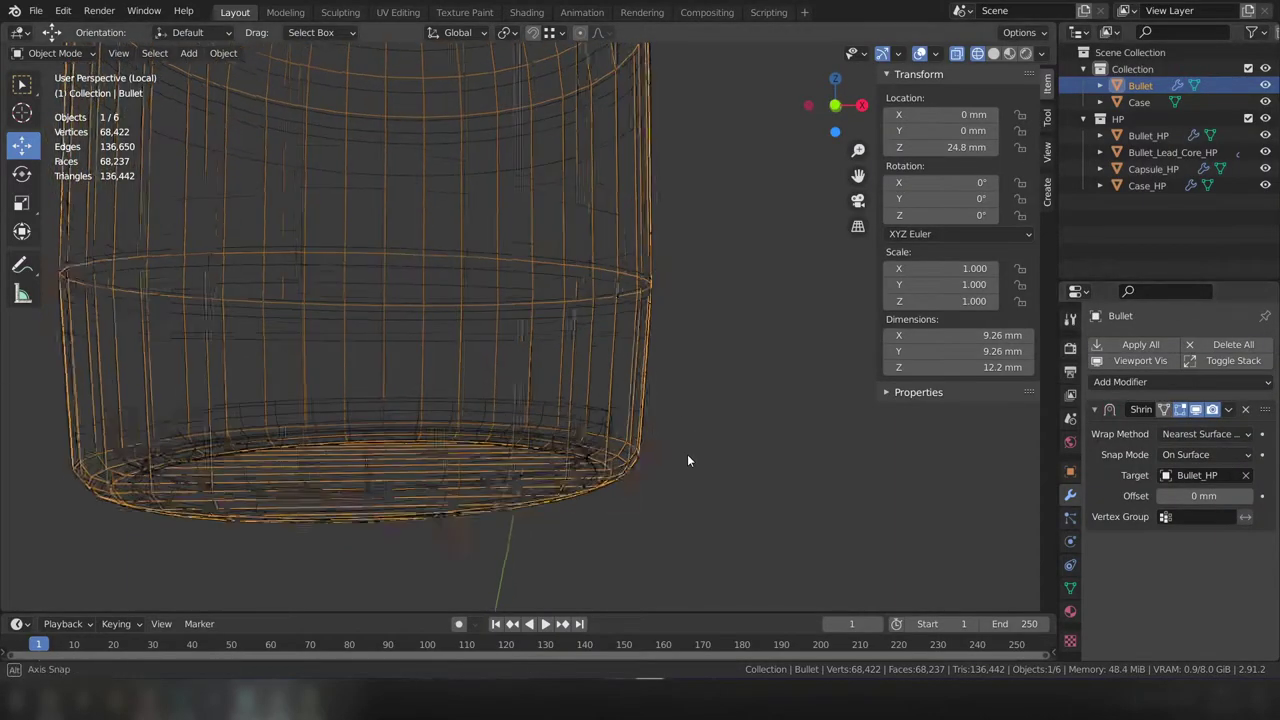
Step: Apply the Shrinkwrap modifier and mark the bullet's base ring as a seam
click(1205, 454)
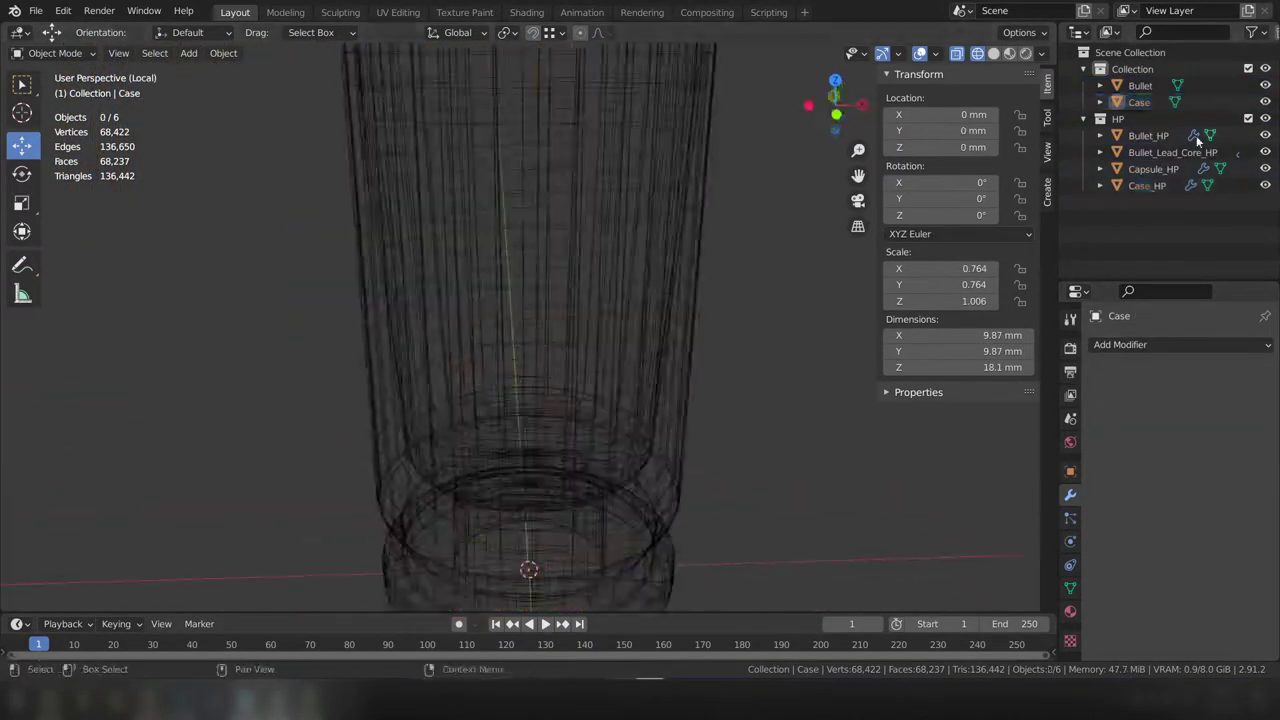
click(1245, 410)
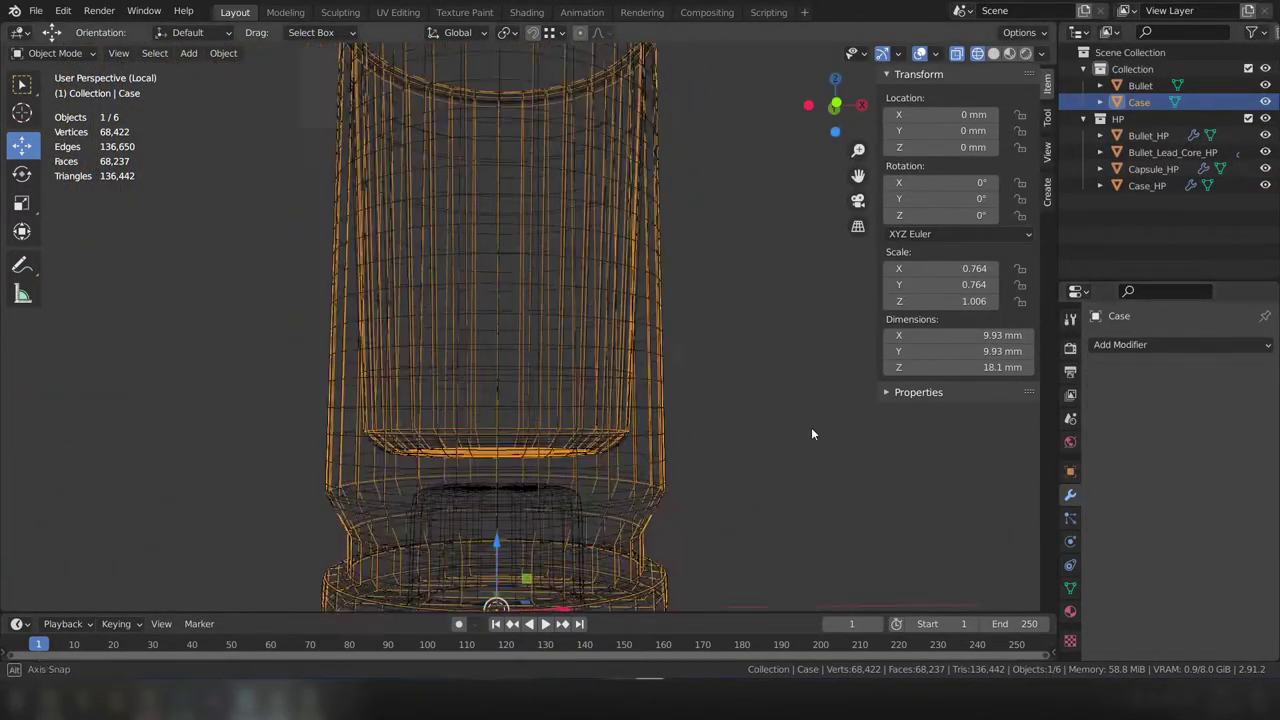
middle_drag(811, 434, 584, 170)
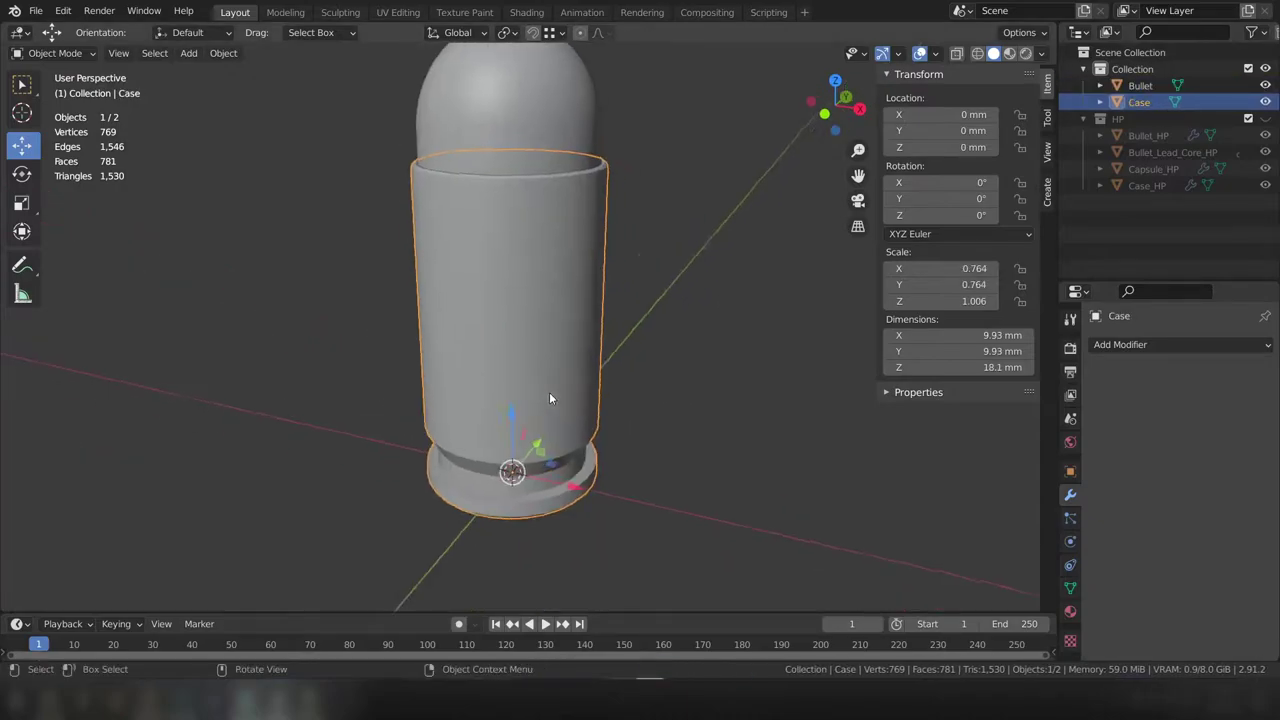
right_click(628, 395)
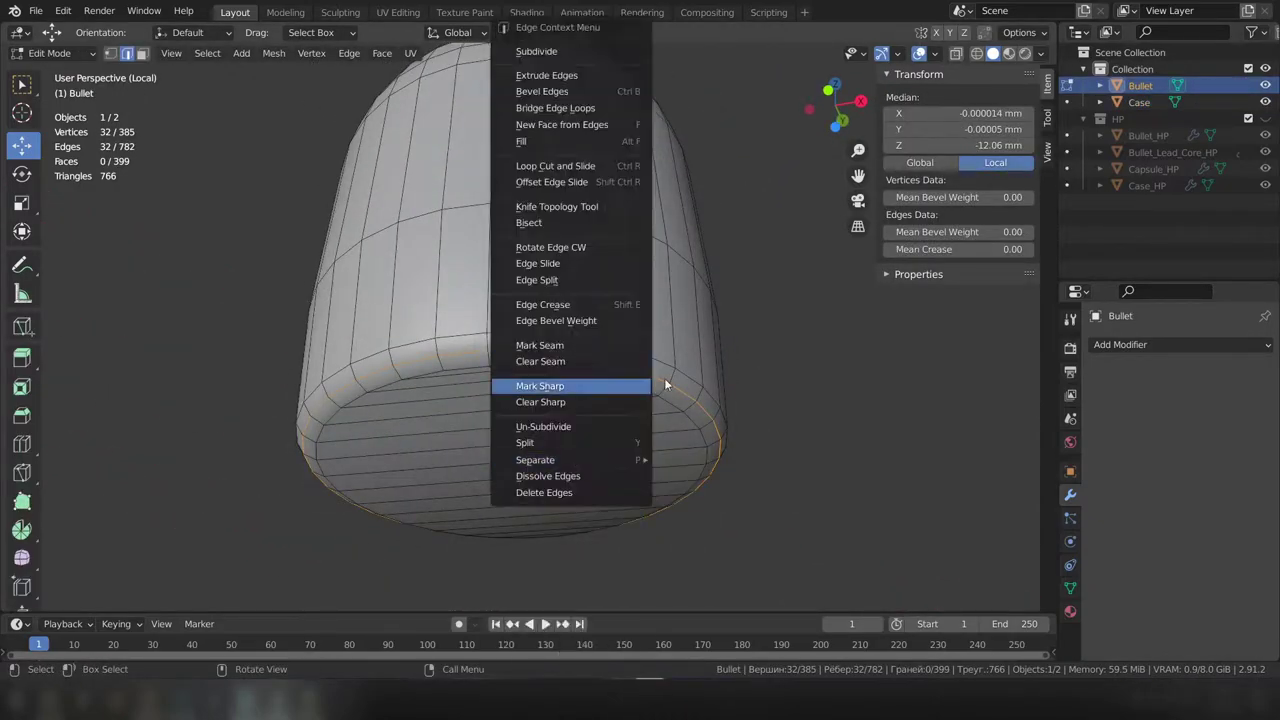
click(666, 380)
Step: Select the vertical edges over the bullet's rounded tip and mark them as seams
key(Tab)
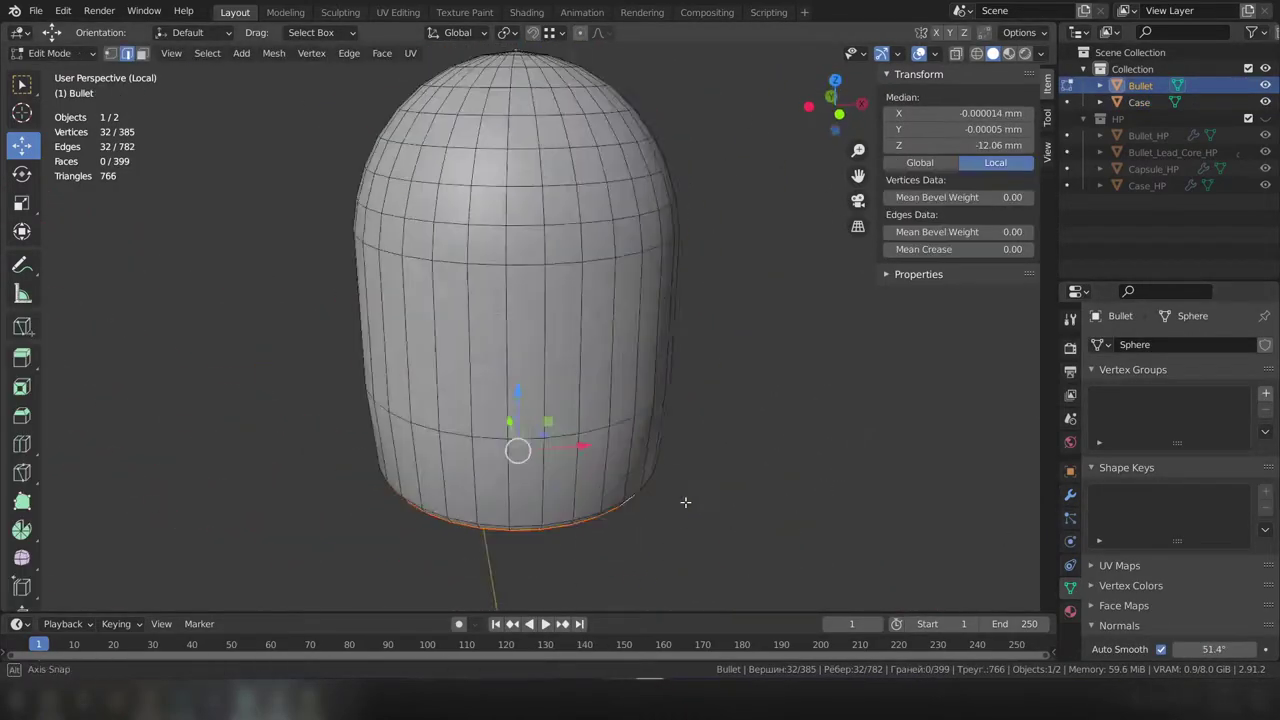
mouse_move(604, 418)
middle_down()
mouse_move(497, 341)
mouse_move(515, 300)
middle_up()
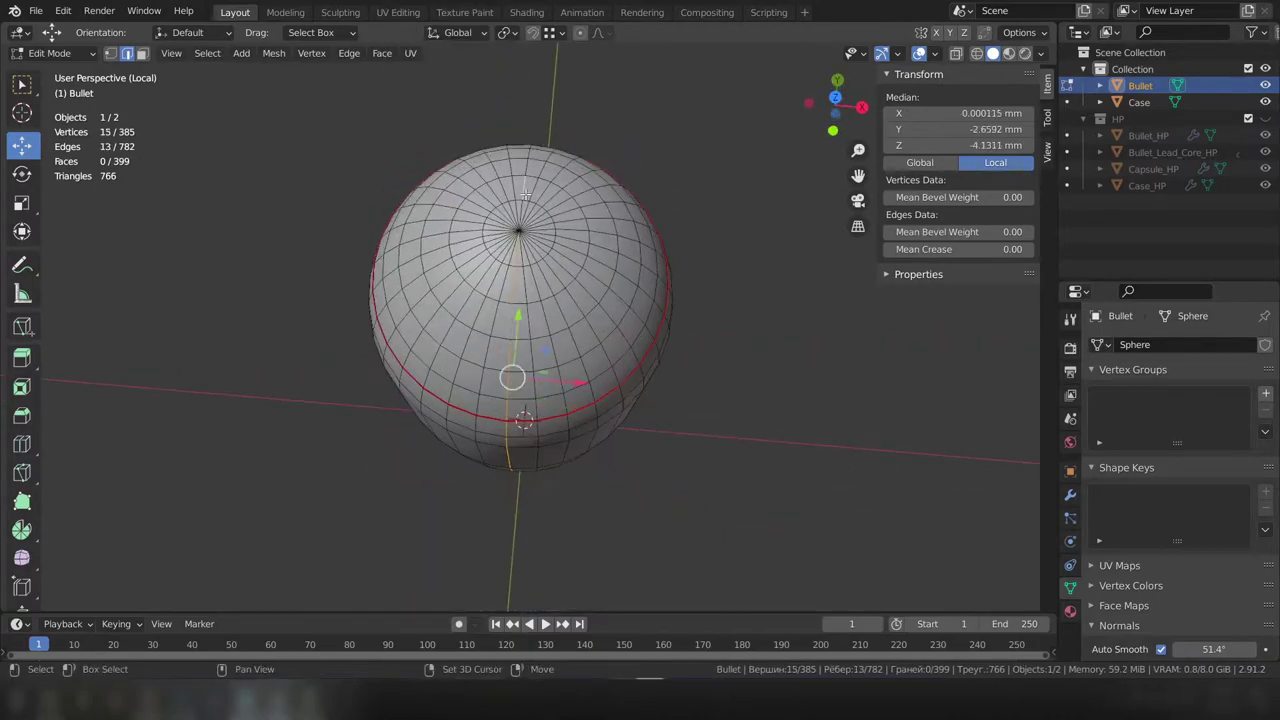
alt+shift+click(450, 296)
key(KP_3)
scroll(615, 357, down, 4)
ctrl+drag(414, 271, 843, 463)
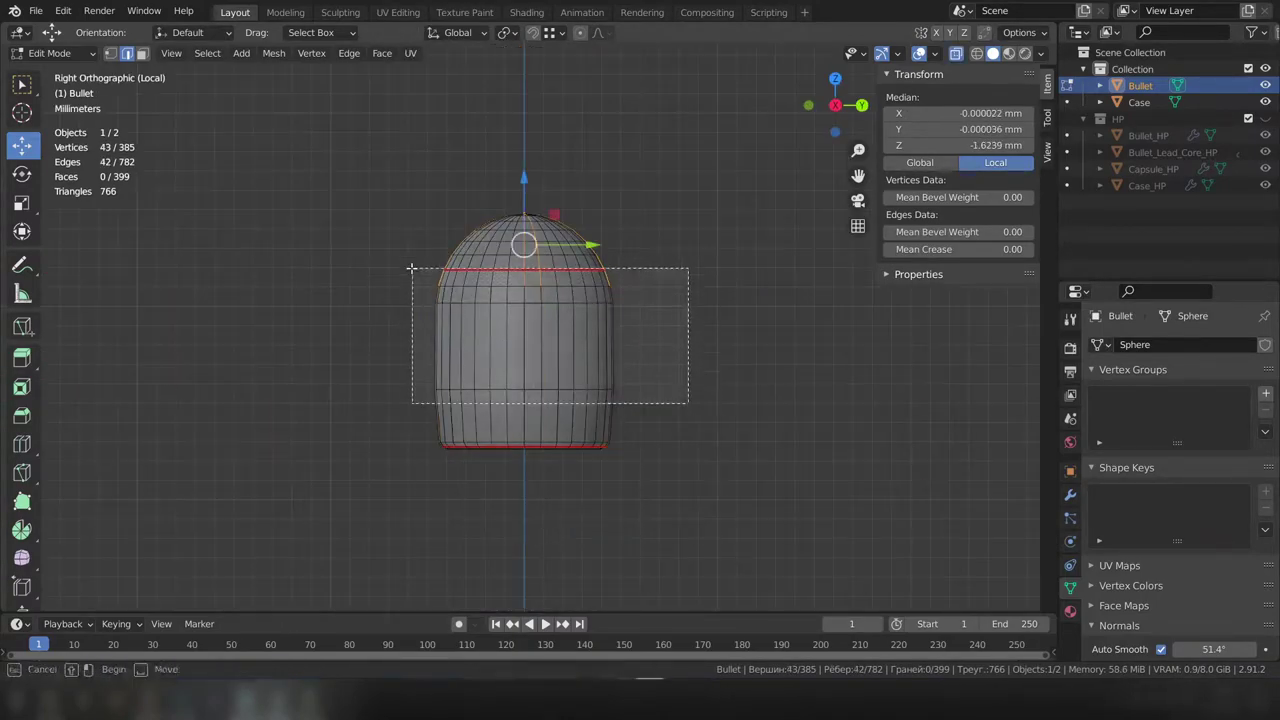
mouse_move(843, 463)
middle_down()
mouse_move(508, 180)
mouse_move(530, 350)
middle_up()
click(527, 342)
right_click(527, 342)
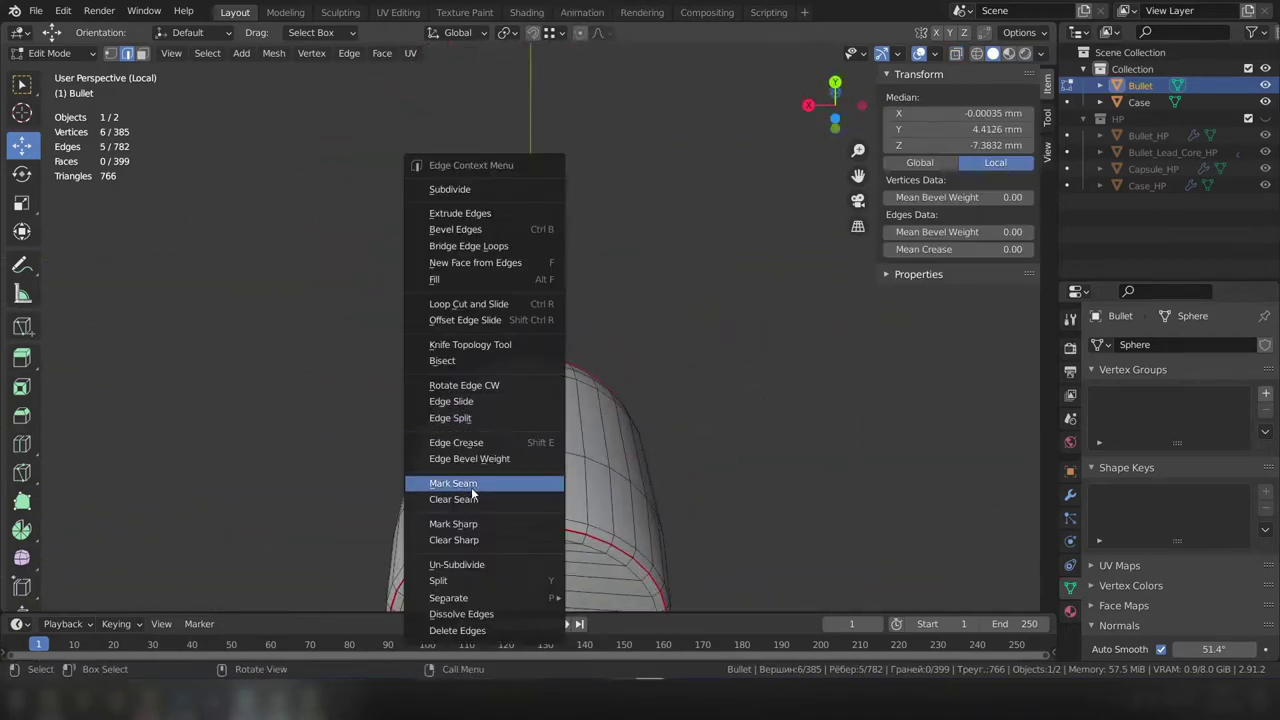
click(457, 486)
key(alt+a)
Step: Return the bullet to Object Mode and bring up the Set Origin options
middle_drag(457, 486, 619, 497)
mouse_move(607, 365)
middle_down()
mouse_move(600, 180)
mouse_move(614, 308)
middle_up()
key(Tab)
key(ctrl+alt+shift+c)
Step: Set the bullet's origin to geometry and unwrap the whole mesh in UV Editing
click(614, 308)
click(397, 12)
key(a)
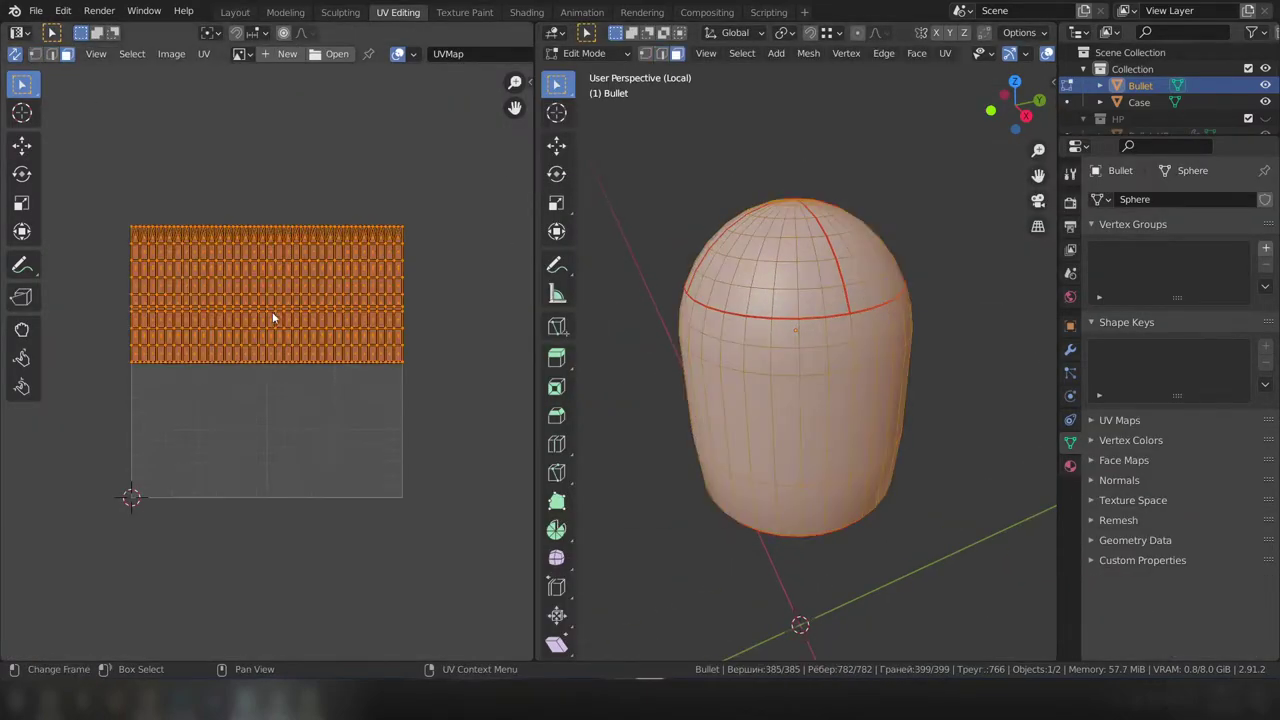
key(u)
click(244, 582)
Step: Move the side strip below the UV square and rotate the circular base island
key(alt+a)
scroll(407, 220, down, 2)
key(g)
click(740, 511)
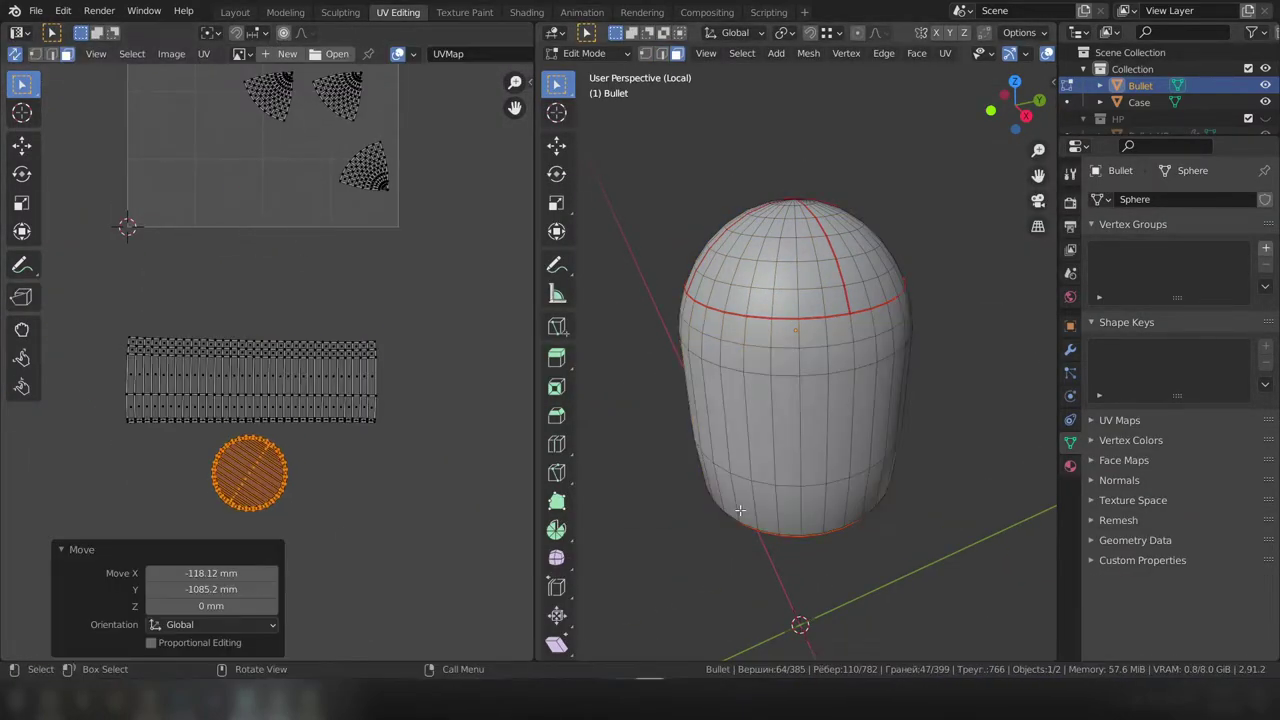
scroll(234, 487, up, 5)
key(r)
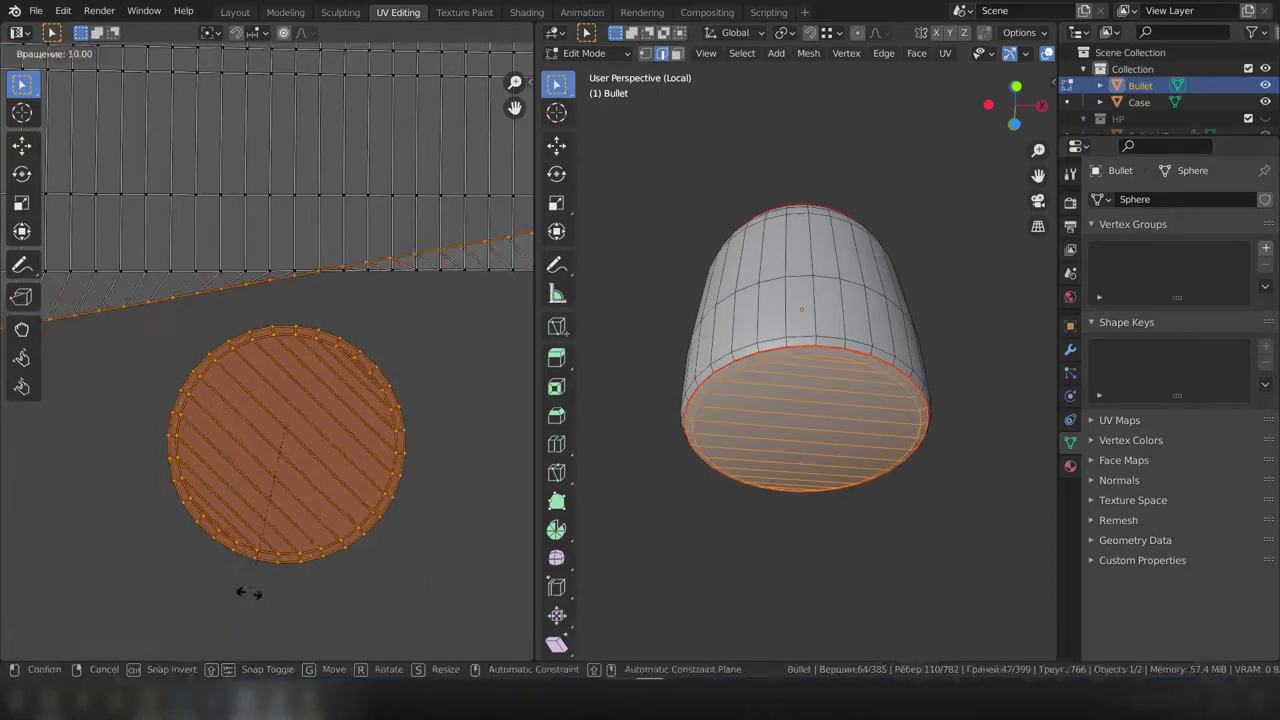
key(ctrl+z)
Step: Rotate the fan island upright and move the upper fan island into place
scroll(409, 329, down, 3)
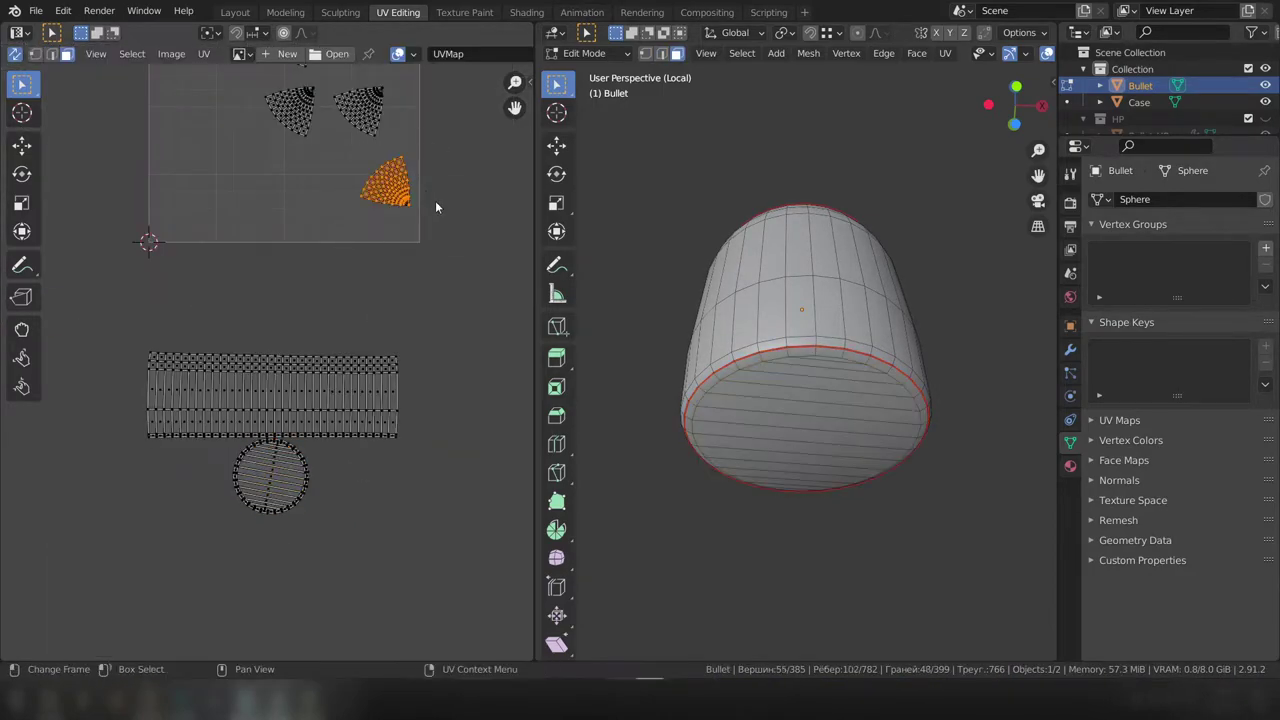
scroll(279, 416, up, 1)
scroll(279, 414, down, 2)
key(ctrl+z)
scroll(343, 403, up, 4)
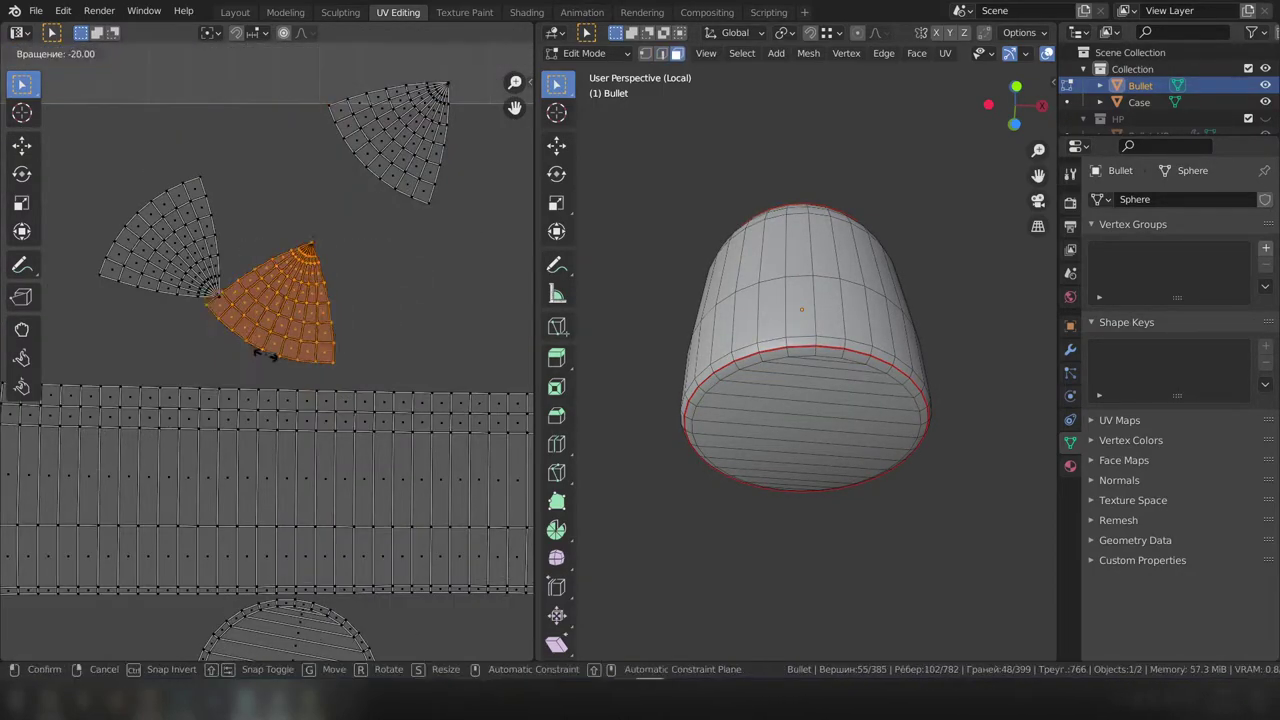
click(265, 355)
scroll(354, 289, down, 2)
scroll(426, 298, up, 1)
click(410, 290)
click(372, 356)
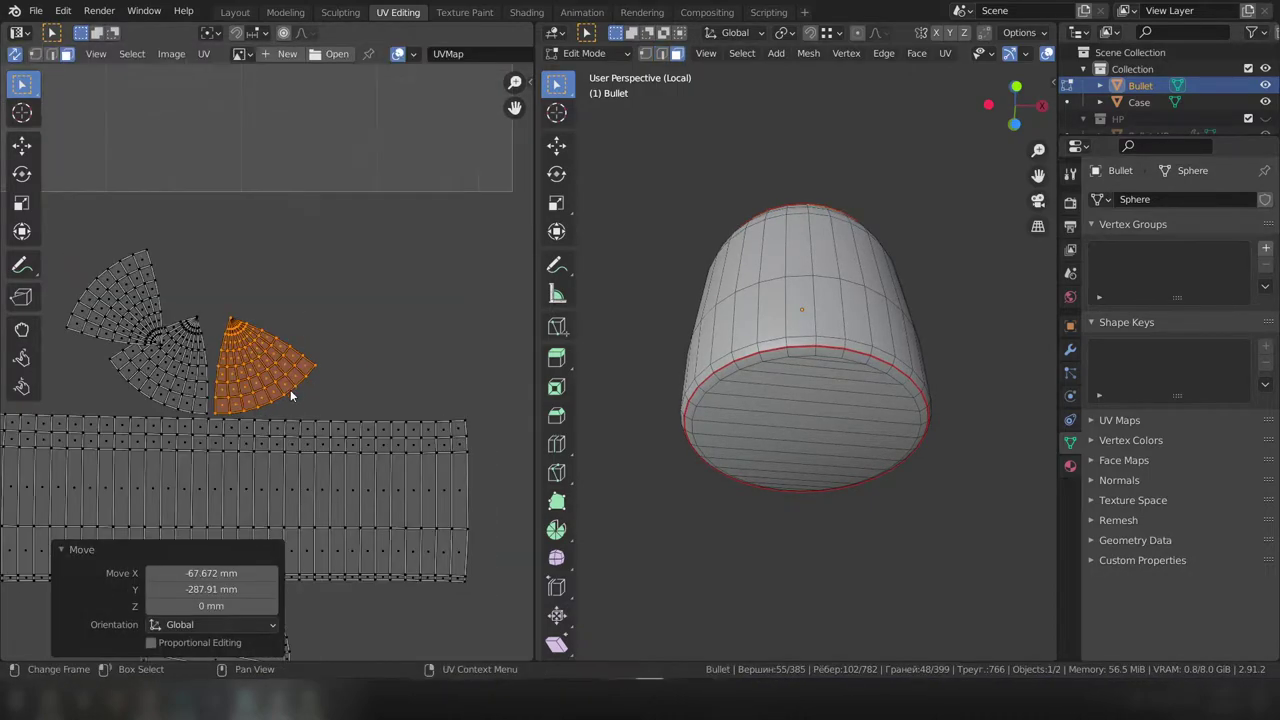
Step: Line the remaining fan islands up in a row above the side strip
scroll(356, 440, up, 1)
scroll(482, 378, up, 3)
right_click(495, 330)
middle_drag(263, 192, 403, 212)
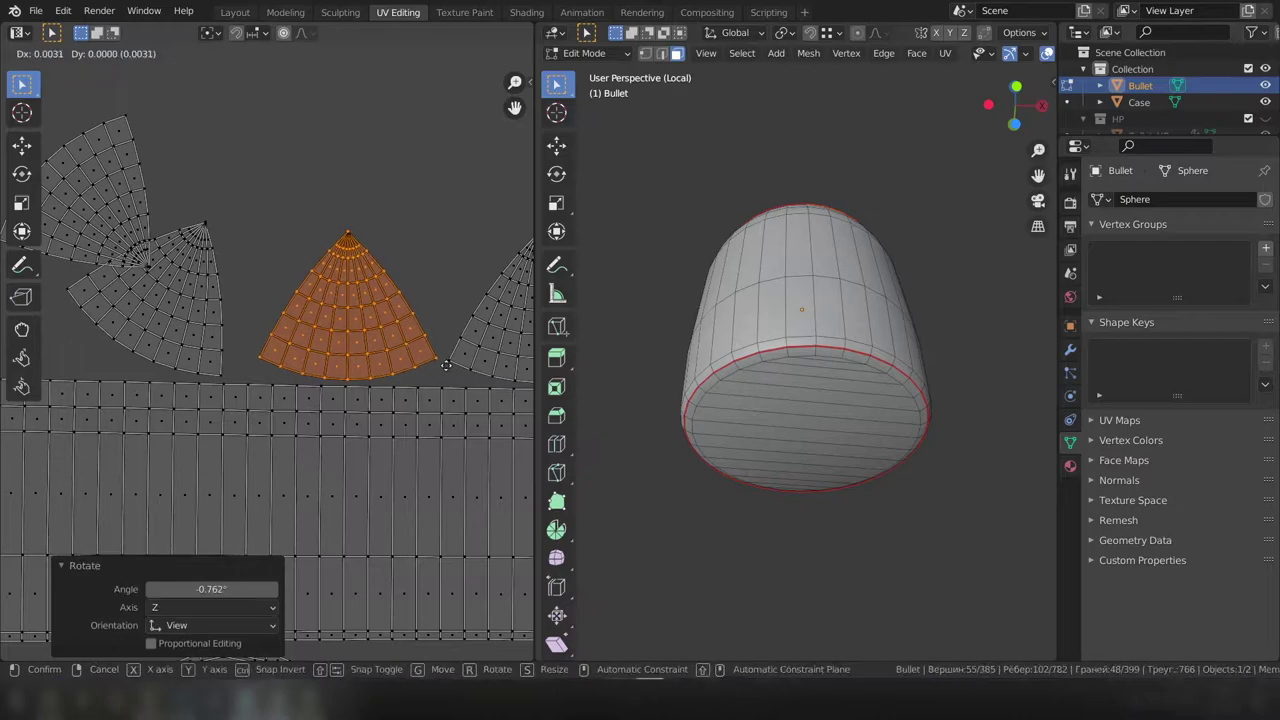
click(446, 365)
click(100, 200)
middle_drag(113, 325, 323, 350)
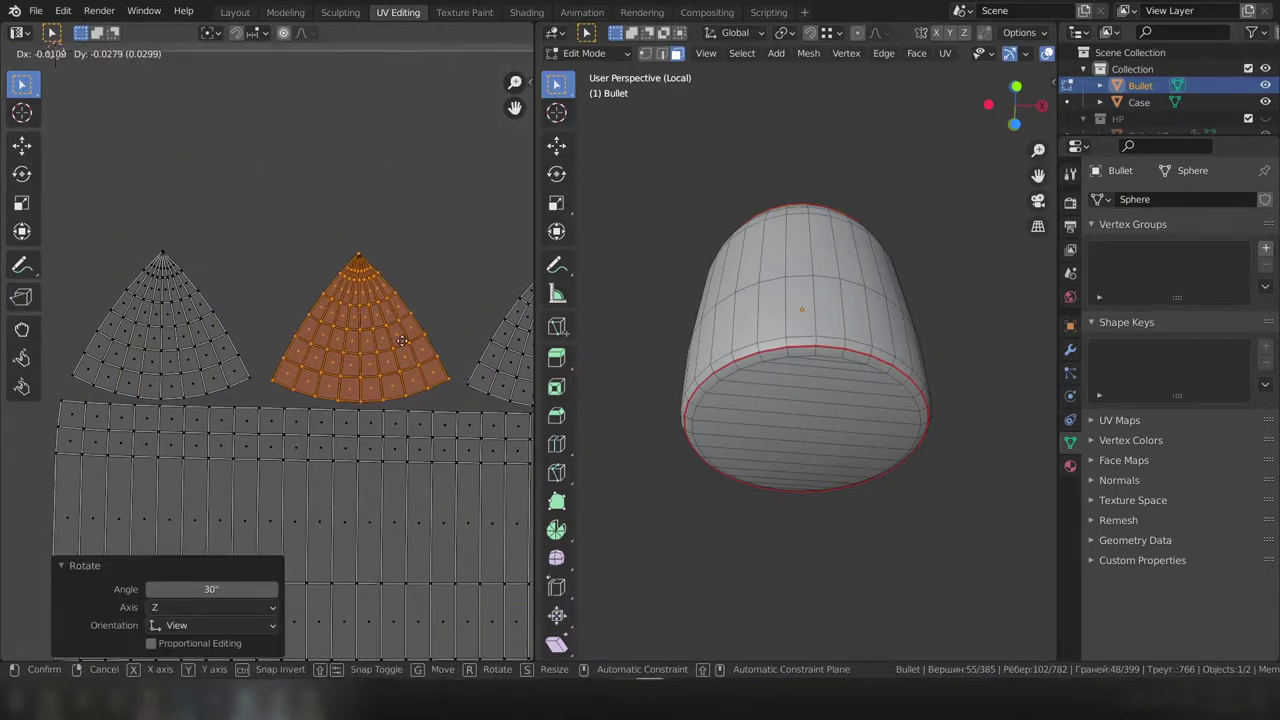
click(401, 341)
scroll(436, 287, down, 2)
scroll(436, 287, up, 2)
key(g)
click(384, 323)
scroll(384, 323, down, 2)
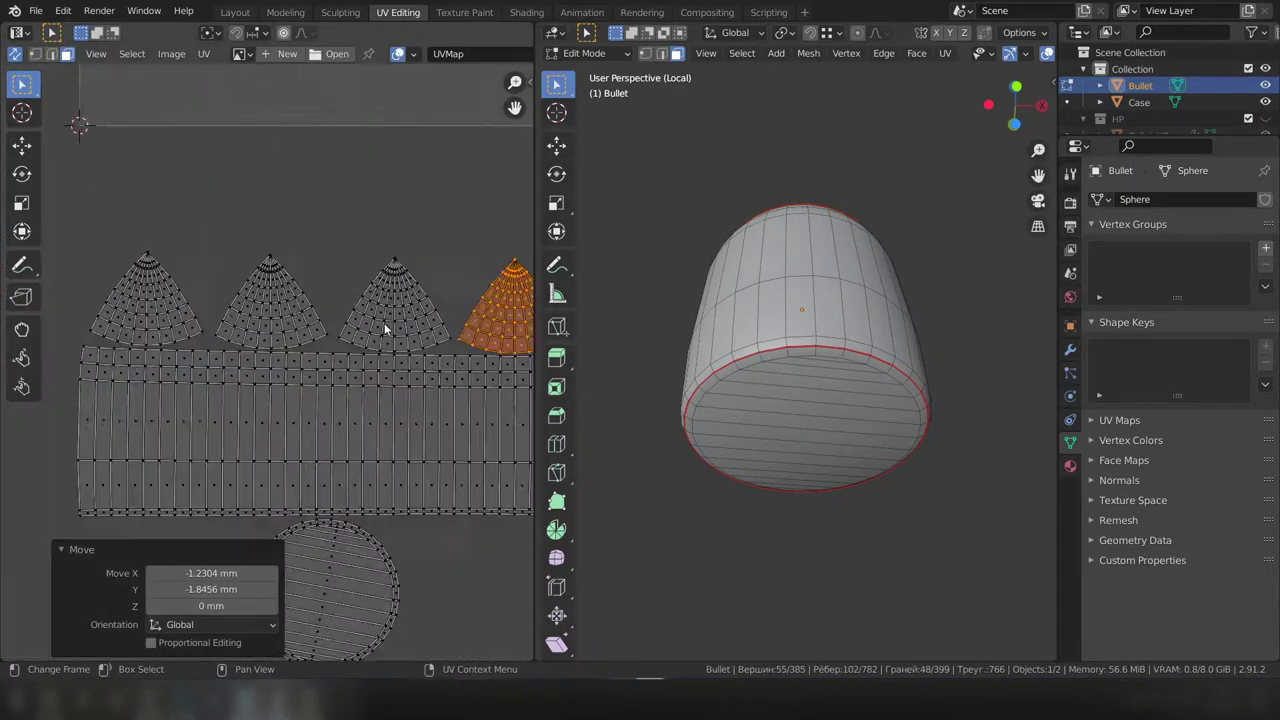
Step: Mark the case's inner bottom edge loop as sharp
key(a)
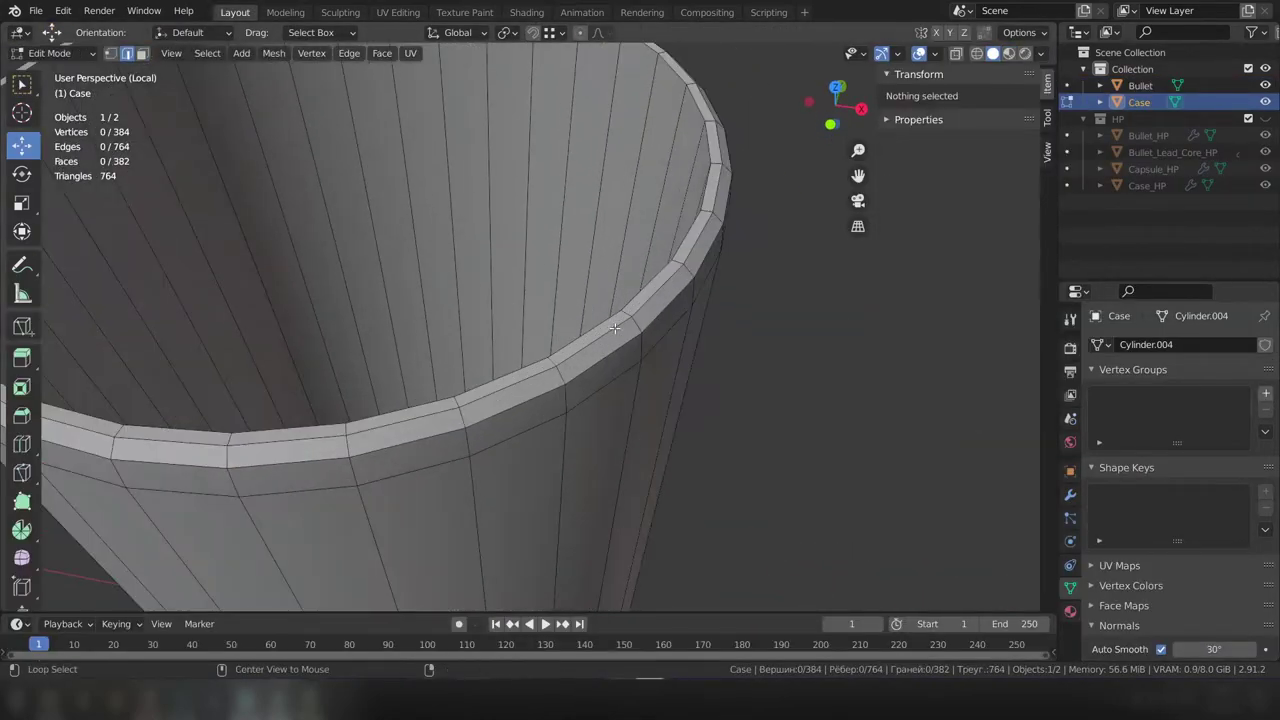
middle_drag(614, 328, 700, 195)
middle_drag(770, 341, 600, 420)
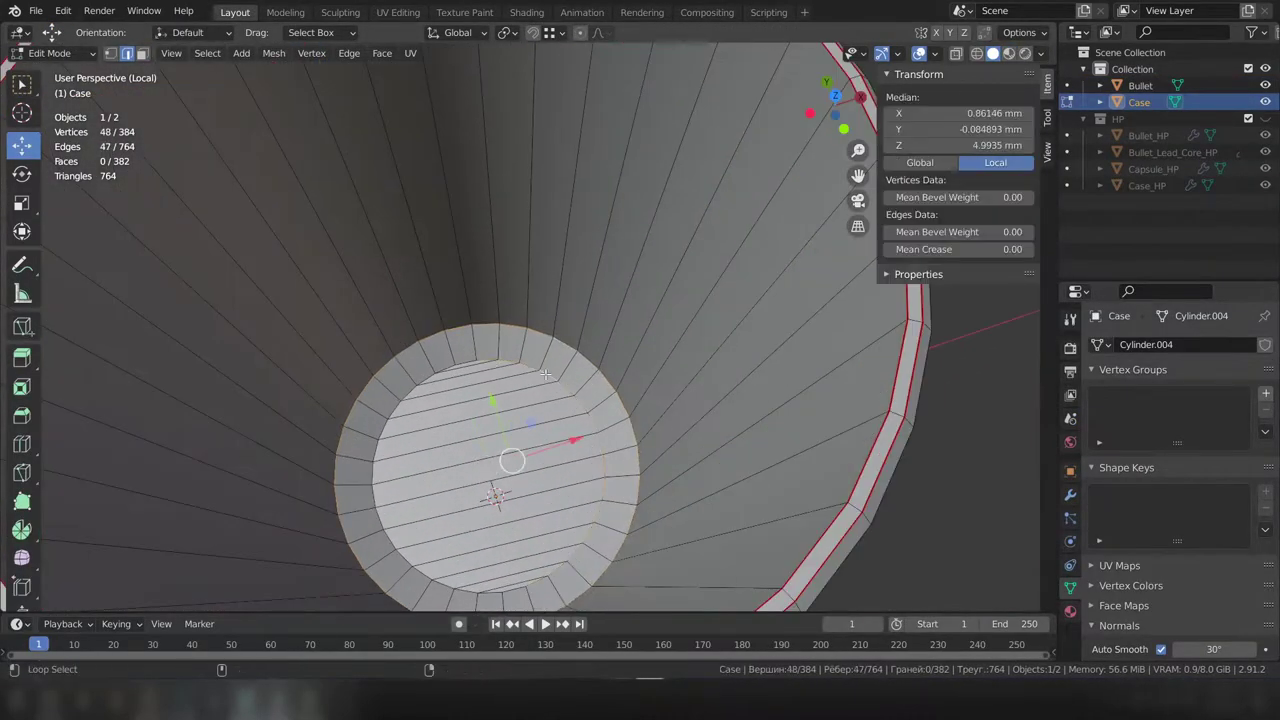
alt+click(604, 455)
key(ctrl+e)
click(458, 370)
Step: Isolate Case_HP on its own in the viewport
key(Tab)
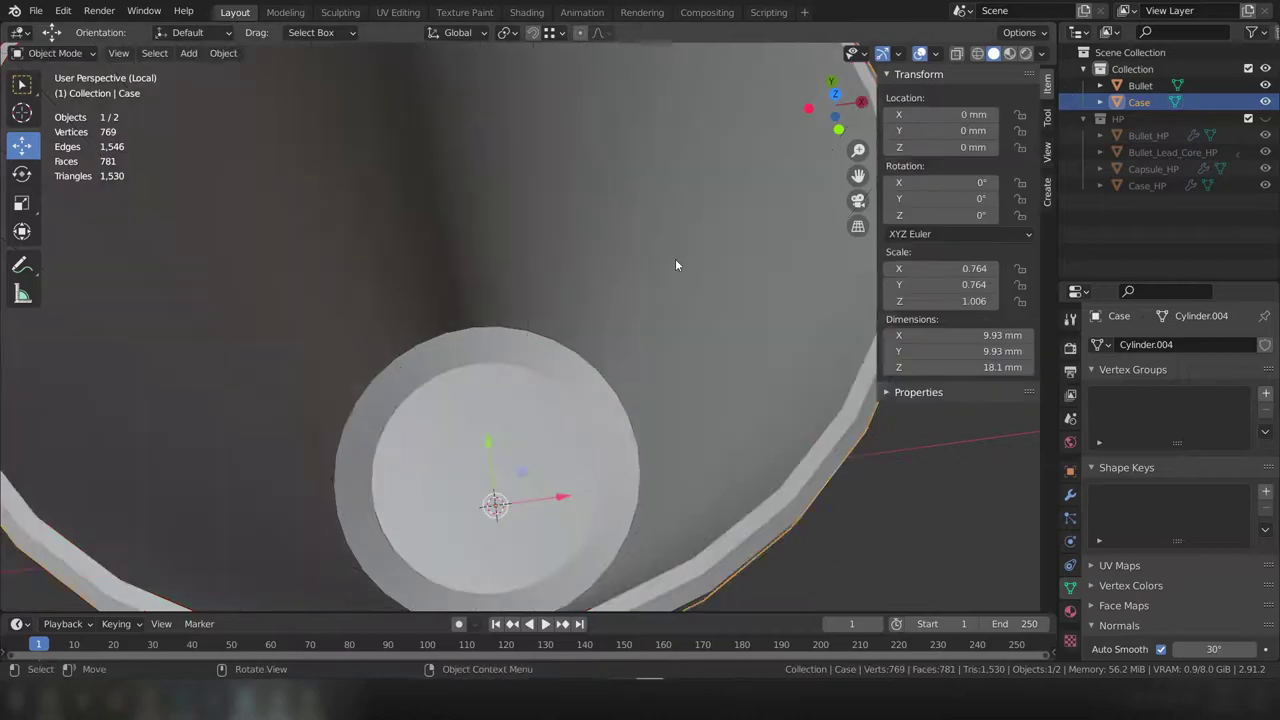
key(KP_Divide)
click(1153, 168)
click(1147, 185)
key(KP_Divide)
mouse_move(614, 128)
middle_down()
mouse_move(650, 362)
mouse_move(622, 400)
mouse_move(520, 420)
mouse_move(490, 470)
mouse_move(501, 510)
mouse_move(526, 427)
mouse_move(768, 532)
mouse_move(646, 380)
mouse_move(757, 449)
middle_up()
Step: Mark the case's top rim loops and three bottom loops as seams
key(Tab)
alt+click(650, 362)
key(ctrl+e)
key(alt+a)
alt+click(520, 420)
alt+shift+click(490, 470)
alt+shift+click(501, 510)
key(ctrl+e)
click(506, 432)
key(alt+a)
Step: Unwrap the whole case mesh in the UV Editing workspace
key(Tab)
key(alt+a)
click(397, 12)
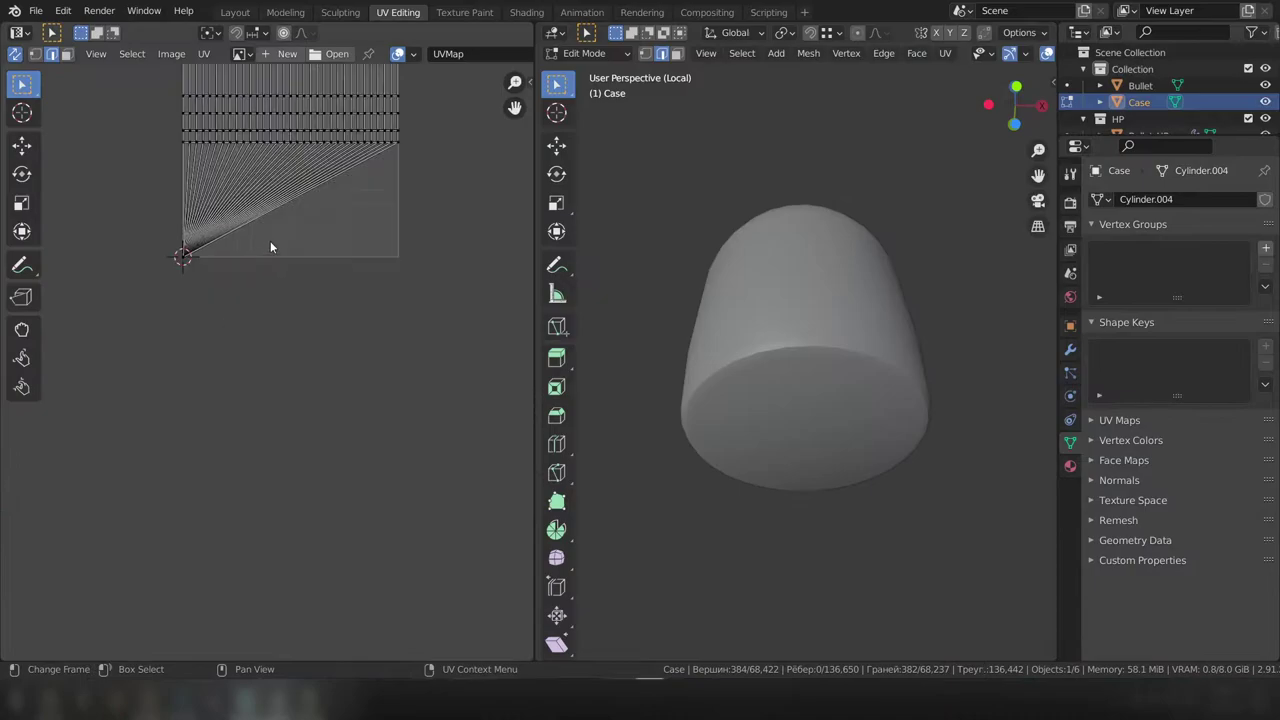
key(a)
key(u)
click(283, 290)
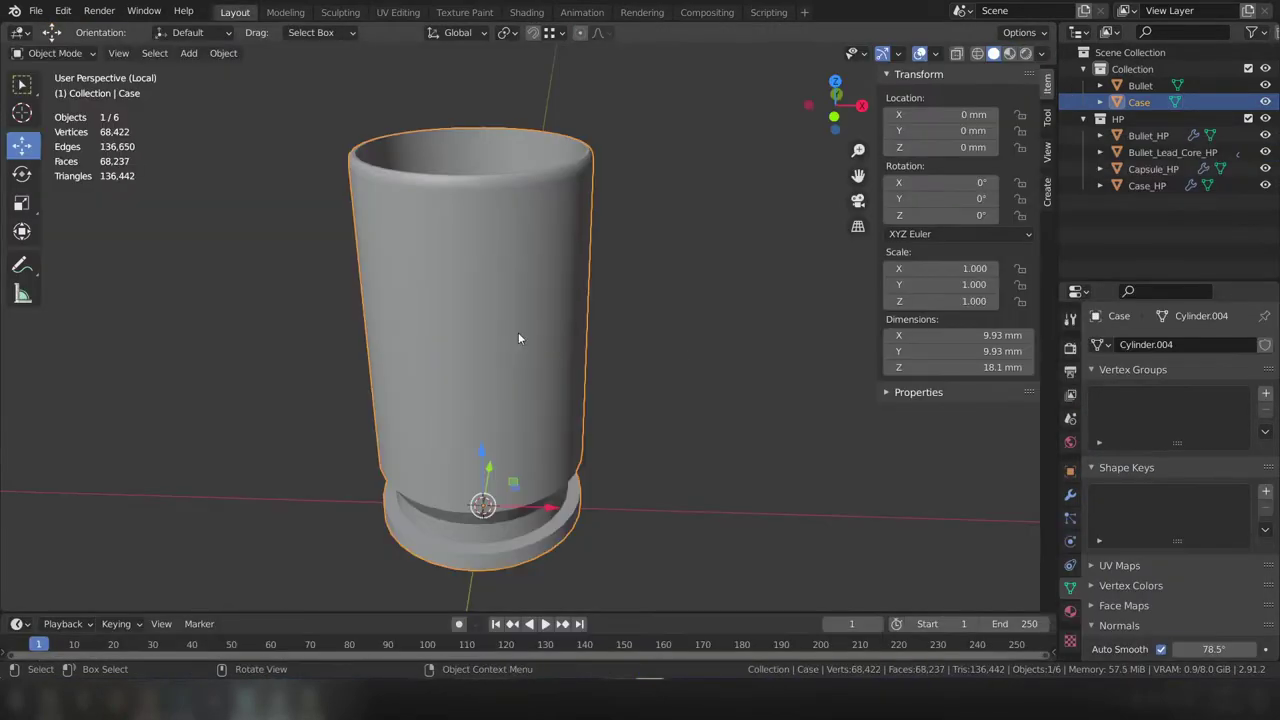
Step: Re-unwrap the case and move the long side strip island below the UV square
key(a)
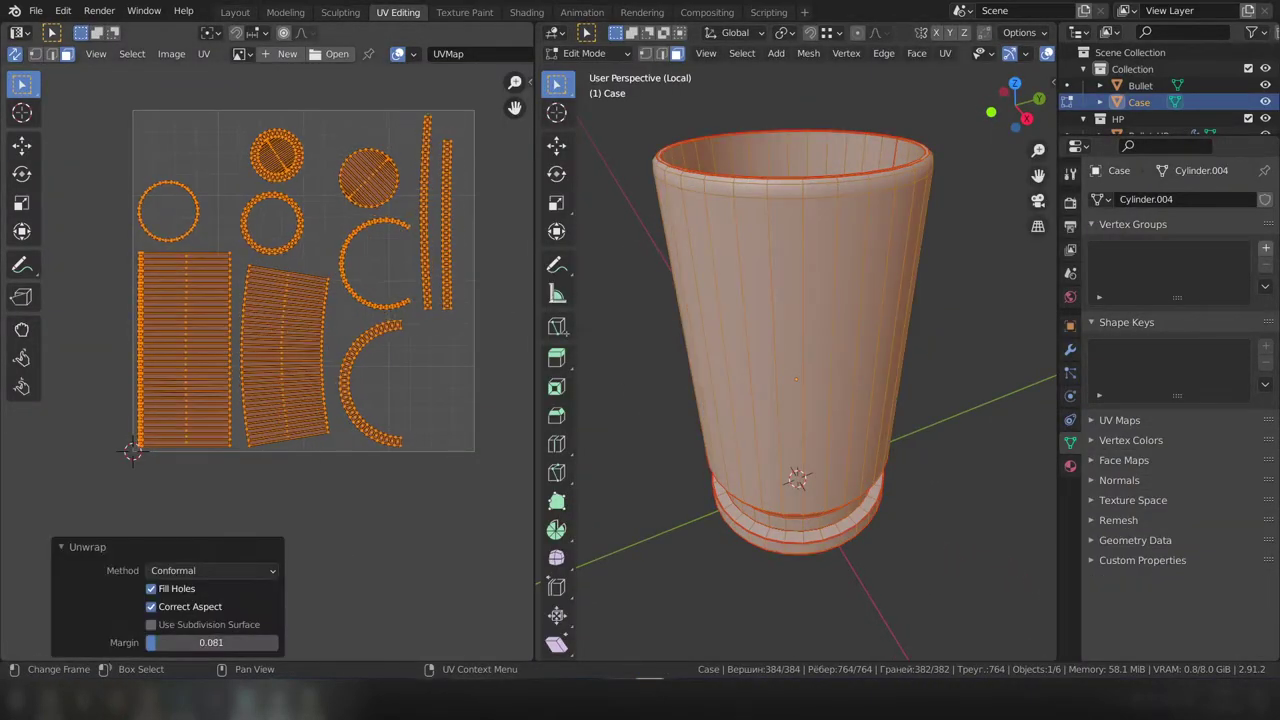
key(alt+a)
drag(86, 214, 227, 480)
key(g)
click(384, 358)
scroll(430, 370, down, 2)
scroll(430, 370, up, 3)
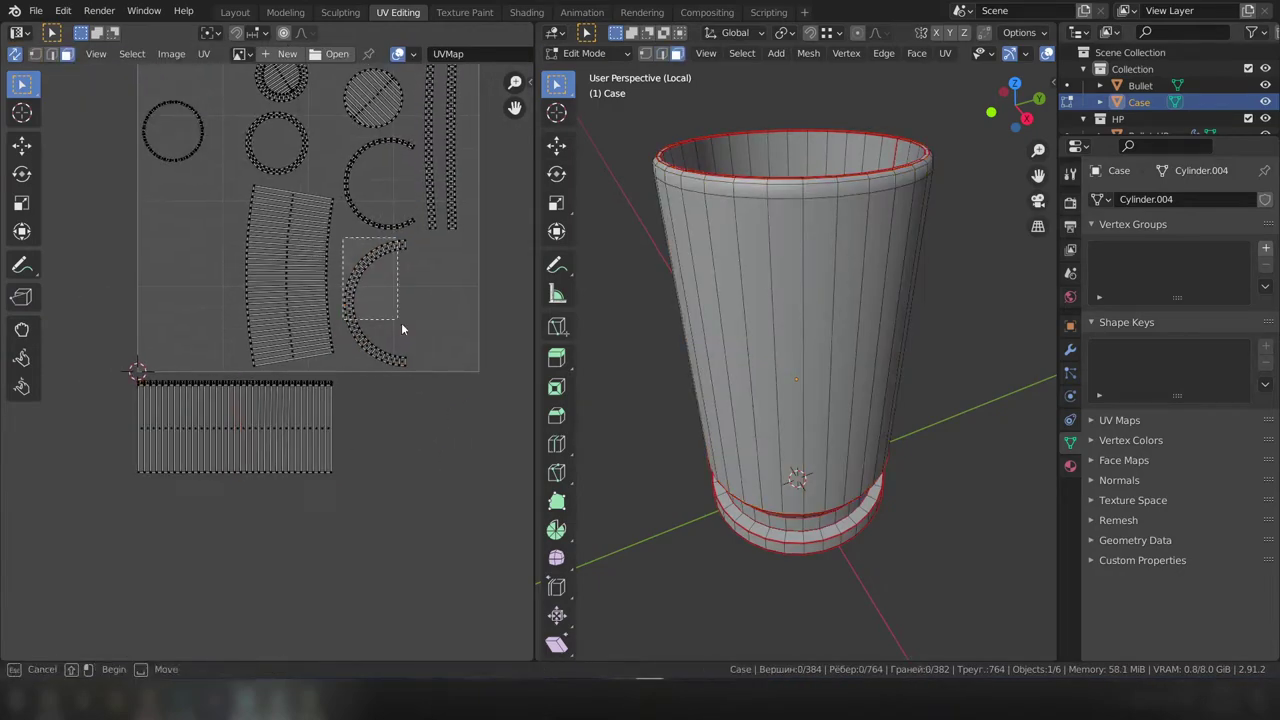
Step: Move the arc island to a new spot in the UV layout
key(2)
scroll(401, 322, up, 2)
click(290, 272)
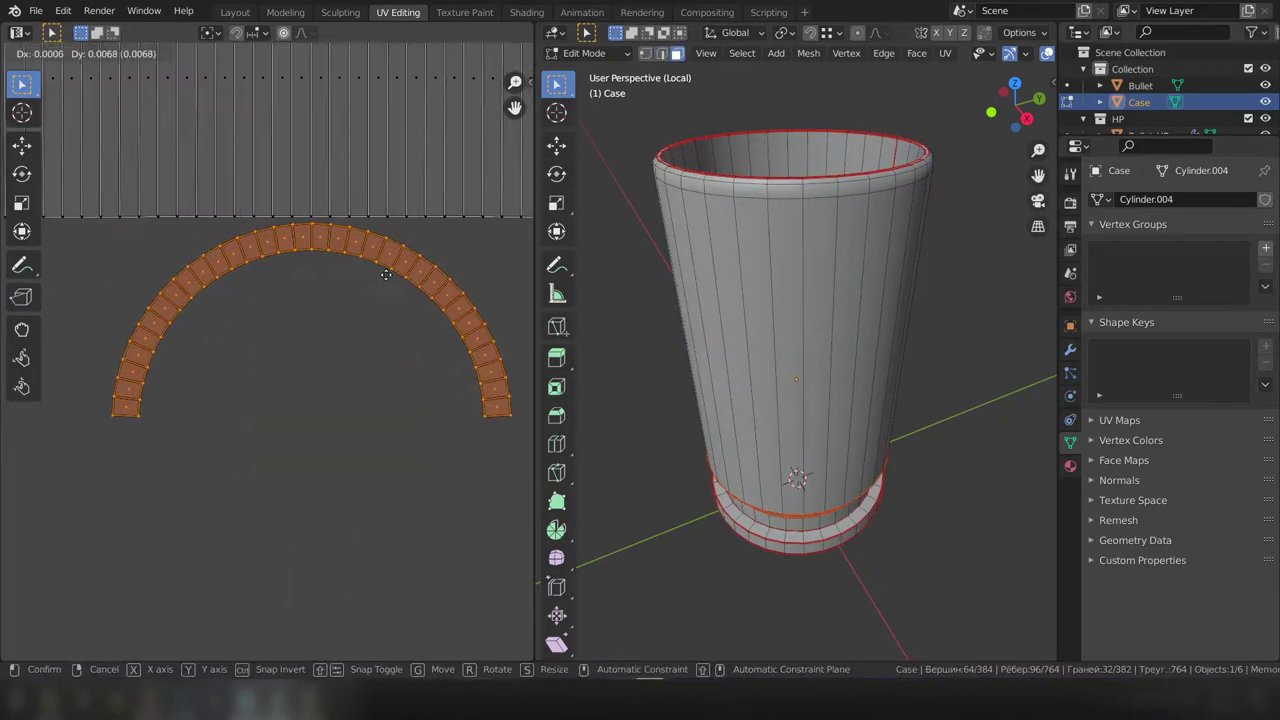
click(362, 411)
scroll(366, 368, up, 2)
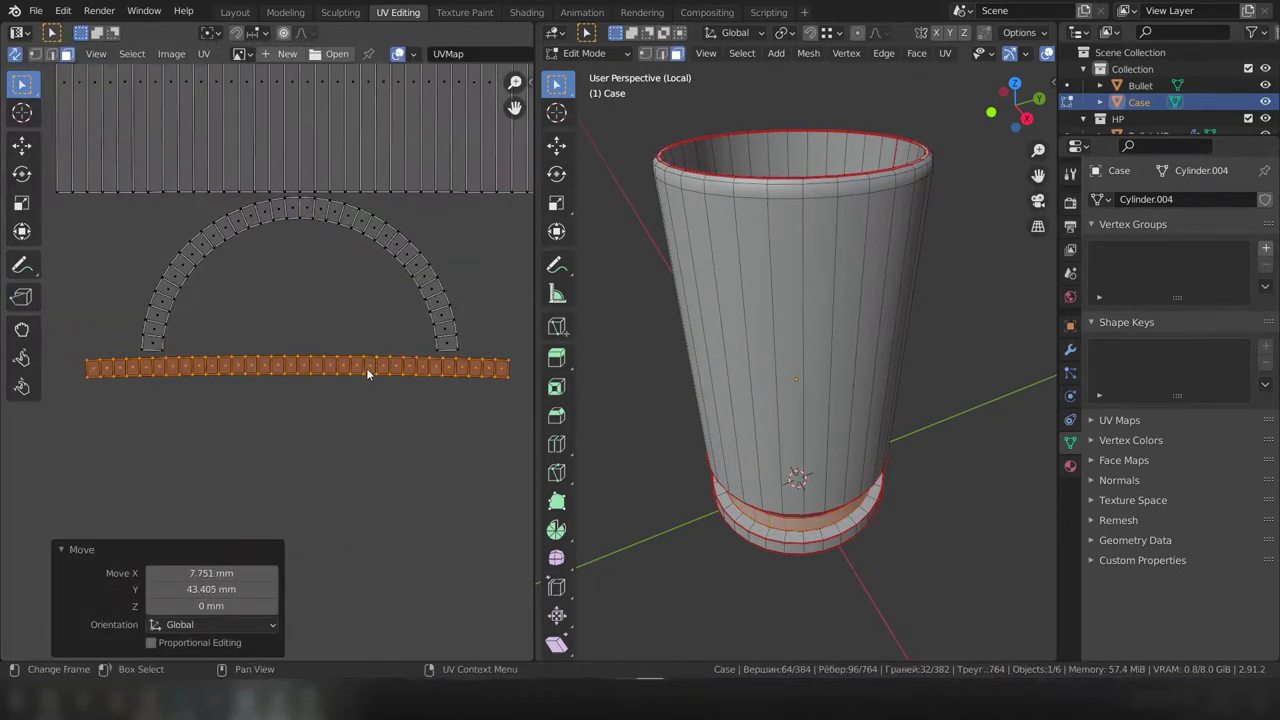
scroll(244, 499, down, 2)
scroll(300, 300, down, 3)
Step: Select the inner circle island in face selection mode
click(292, 128)
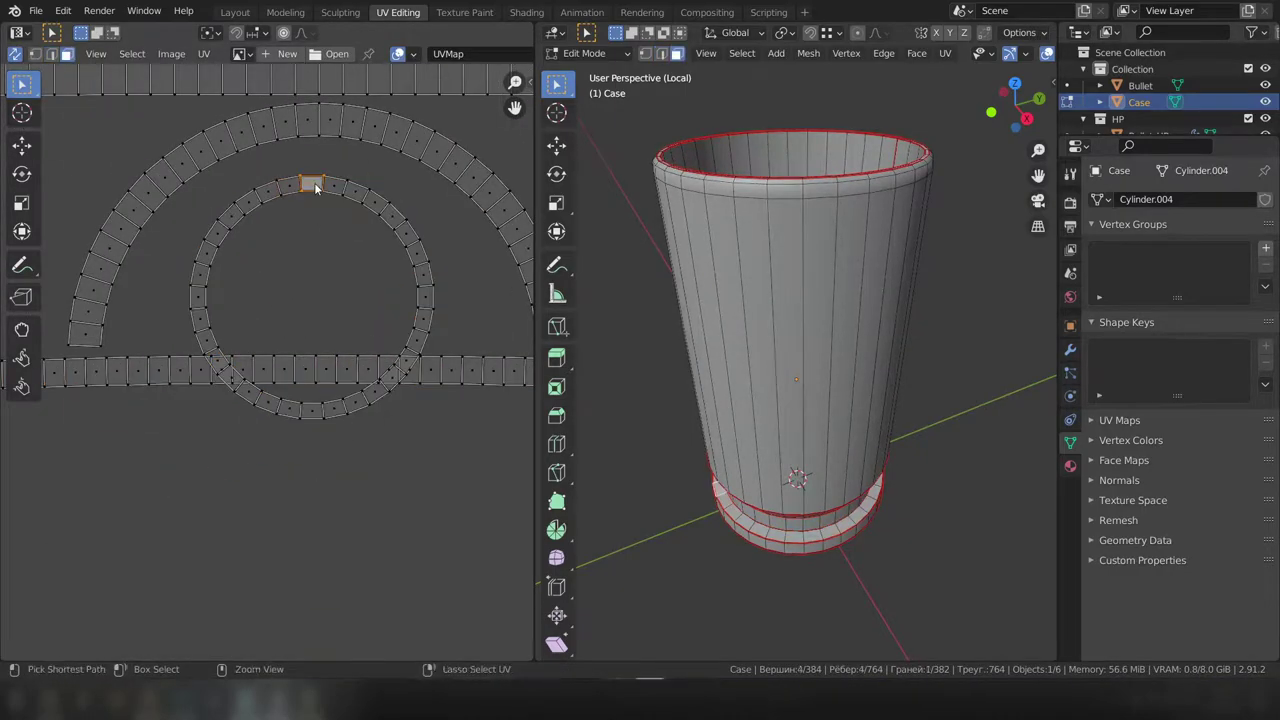
key(3)
scroll(365, 280, down, 1)
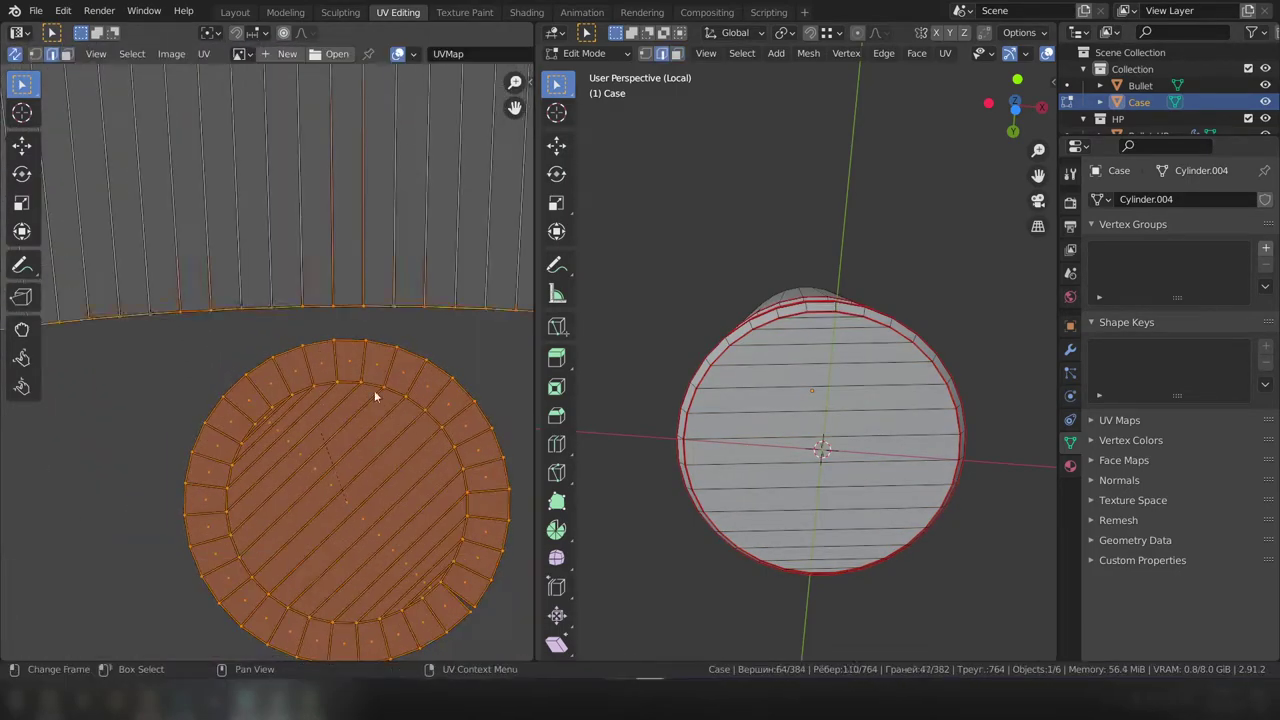
Step: Stitch the base circle island together along its seam edge
drag(453, 355, 181, 587)
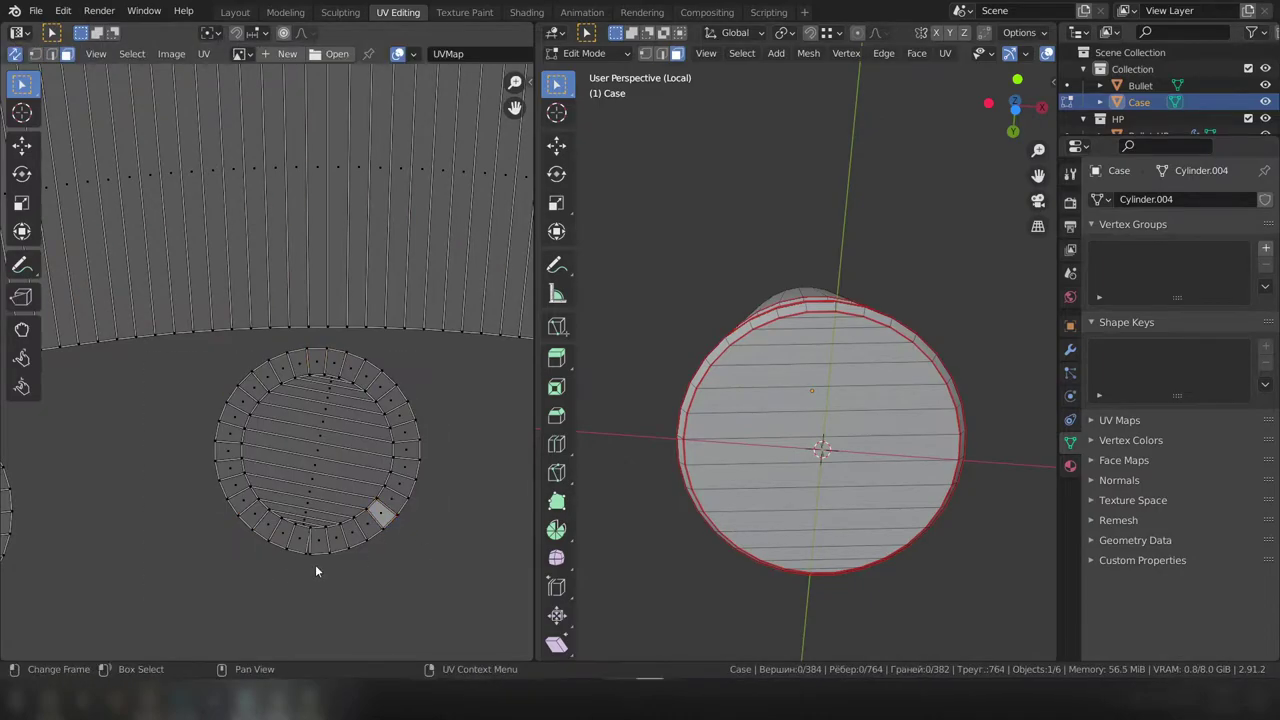
key(2)
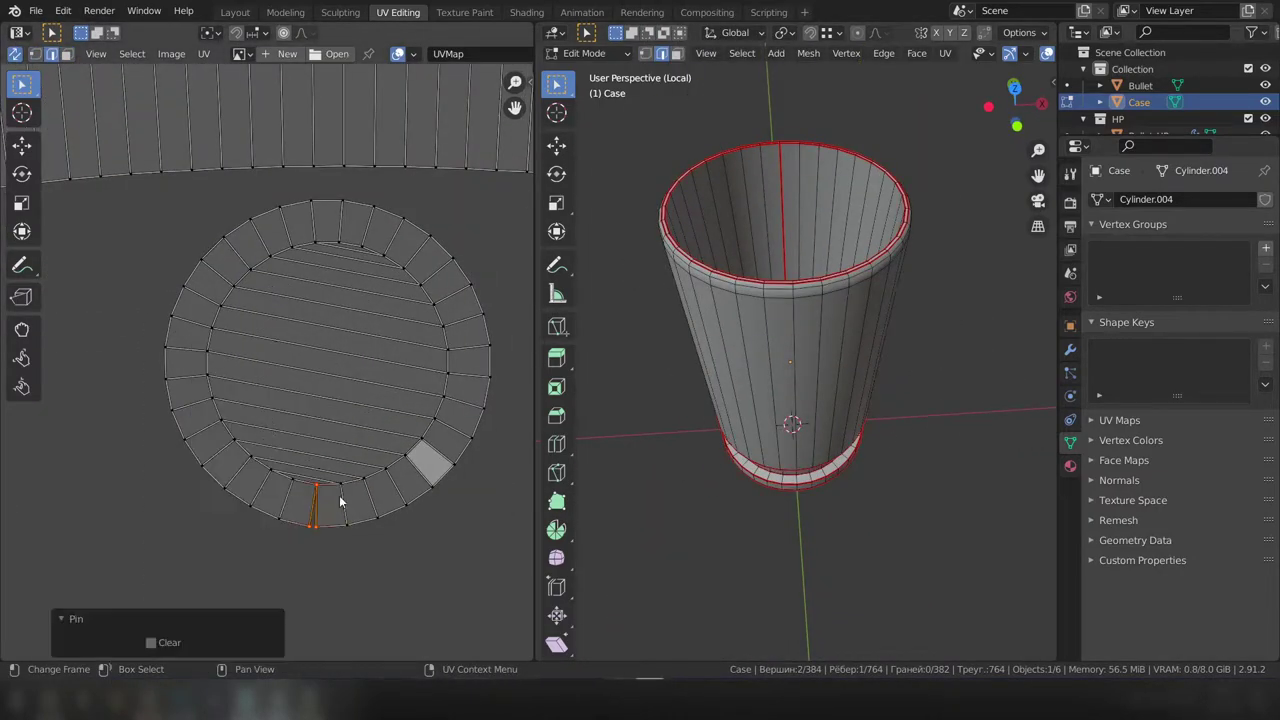
scroll(339, 495, up, 3)
click(304, 642)
scroll(337, 505, down, 3)
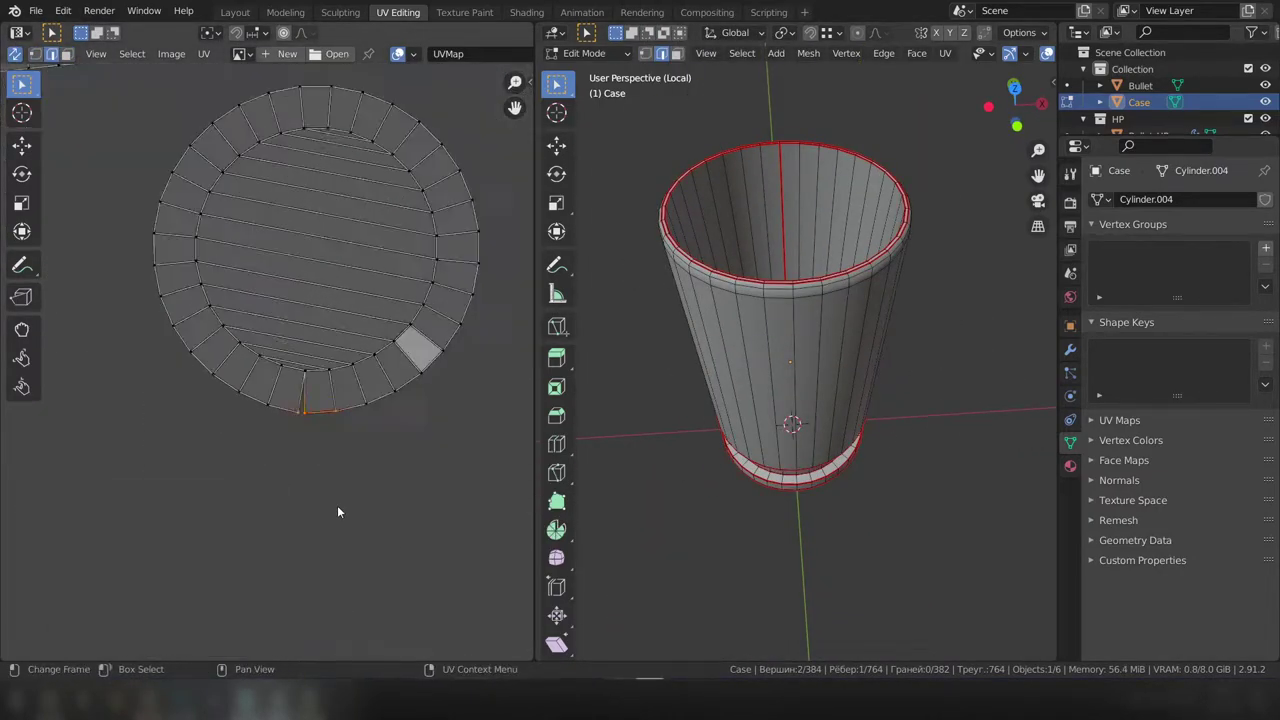
key(u)
scroll(297, 198, down, 2)
Step: Move the large circle island into place in the shared layout
key(s)
click(420, 374)
scroll(420, 374, up, 3)
drag(420, 374, 310, 330)
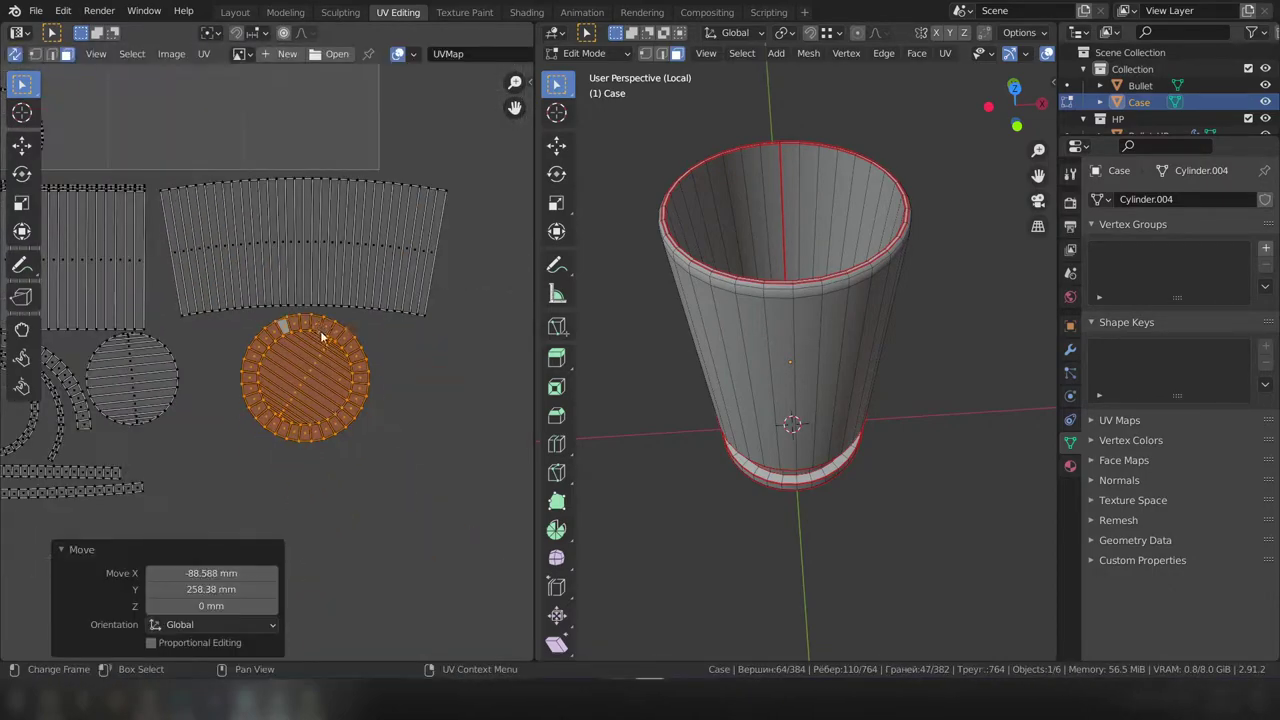
key(r)
click(342, 305)
Step: Scale and slightly rotate the circle island, then deselect all UV islands
scroll(342, 312, up, 2)
key(g)
click(322, 352)
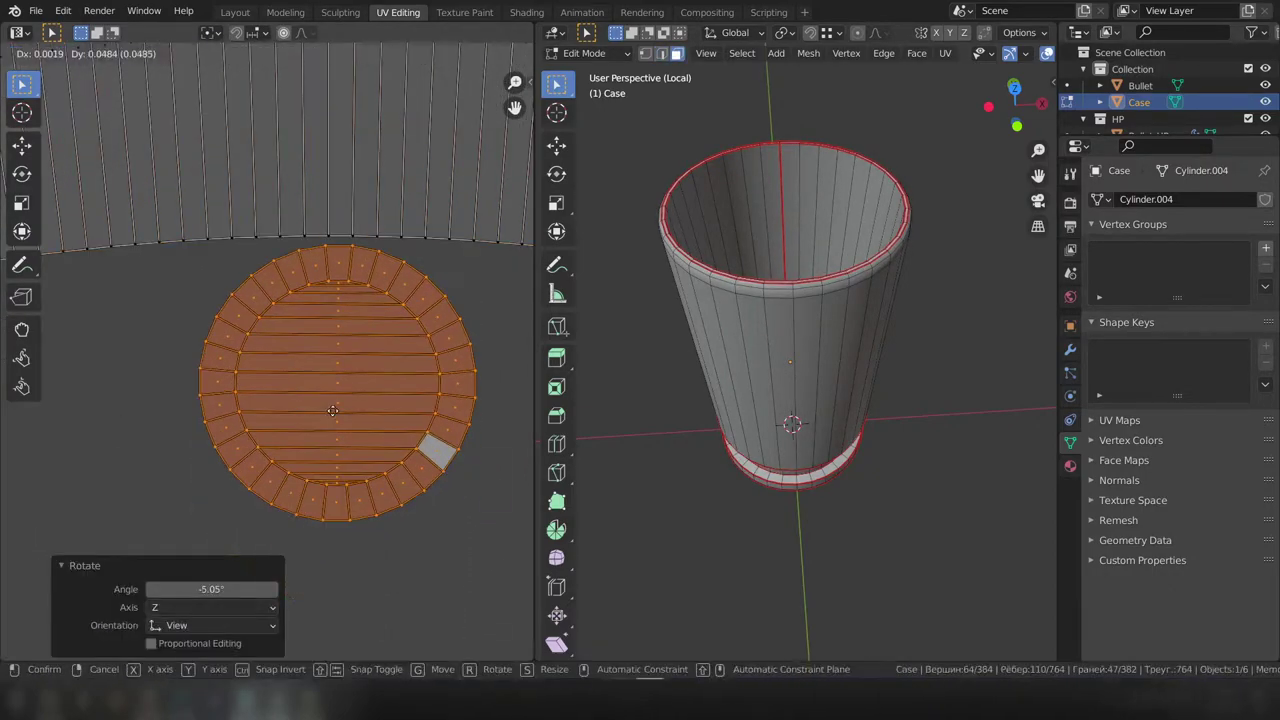
key(s)
click(328, 330)
scroll(310, 444, down, 6)
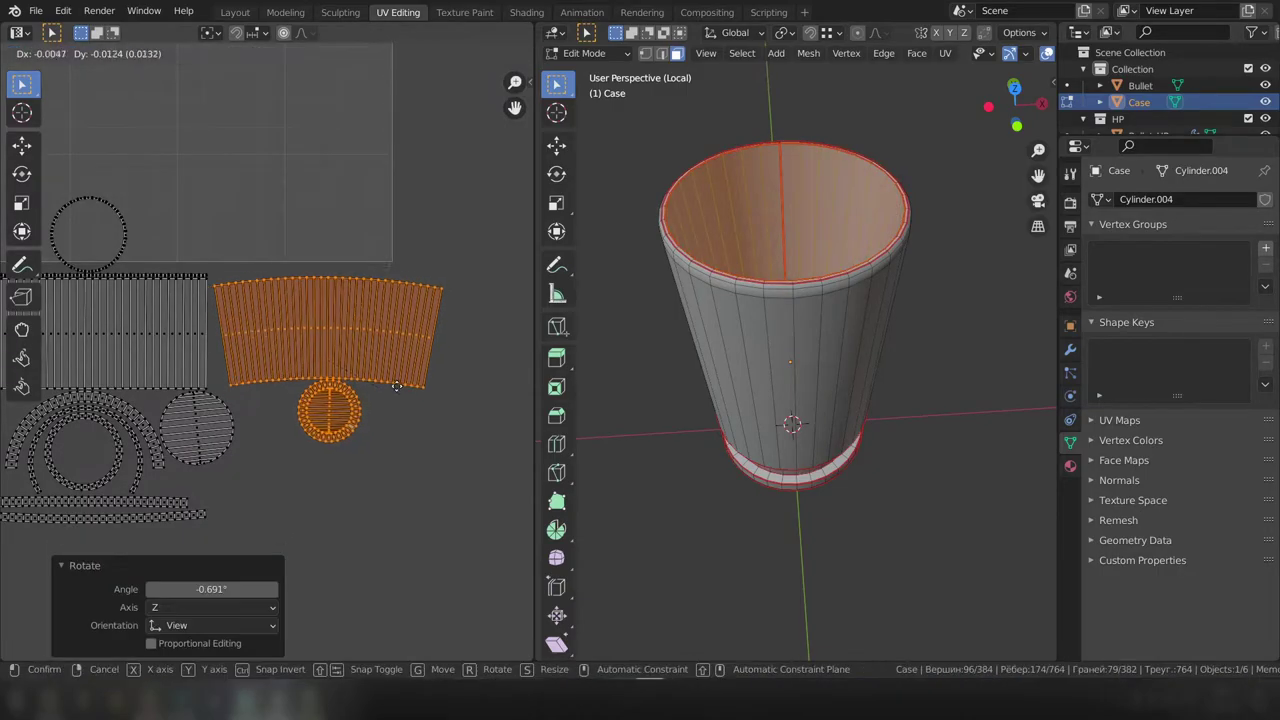
click(420, 292)
click(35, 10)
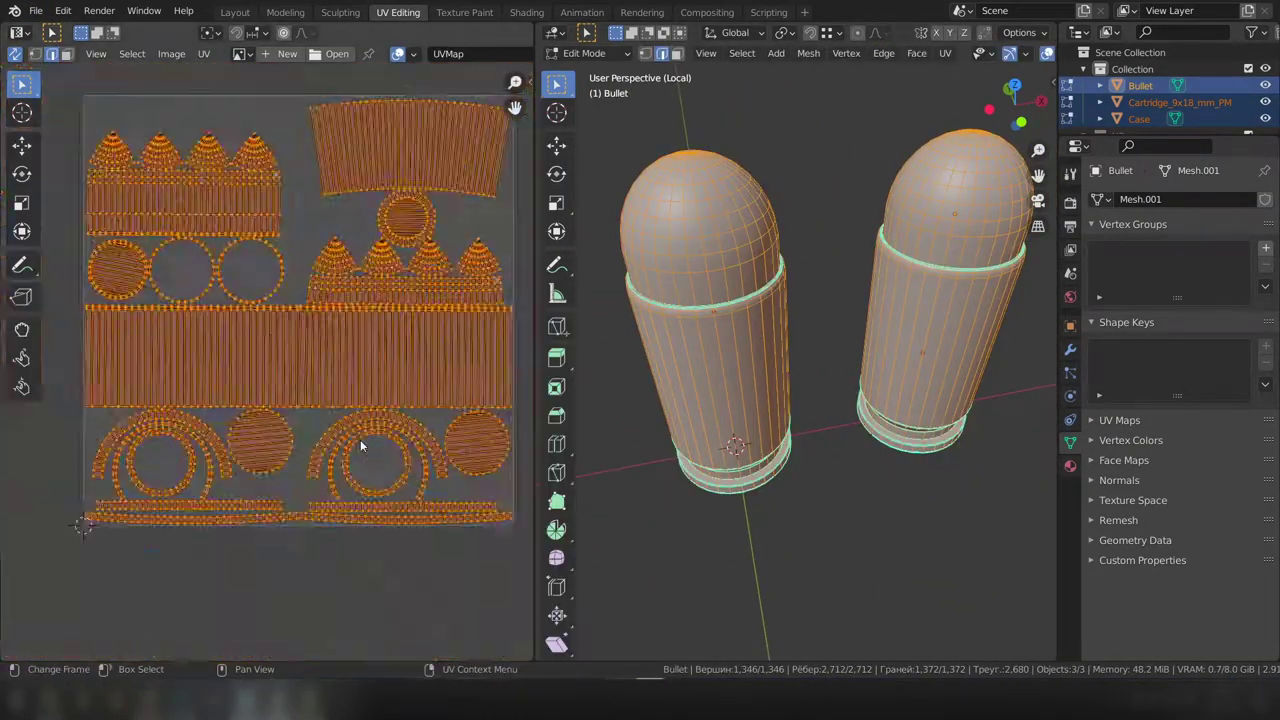
Step: Export the selected HP objects as mt_hp.fbx into the sourse folder
scroll(360, 439, up, 3)
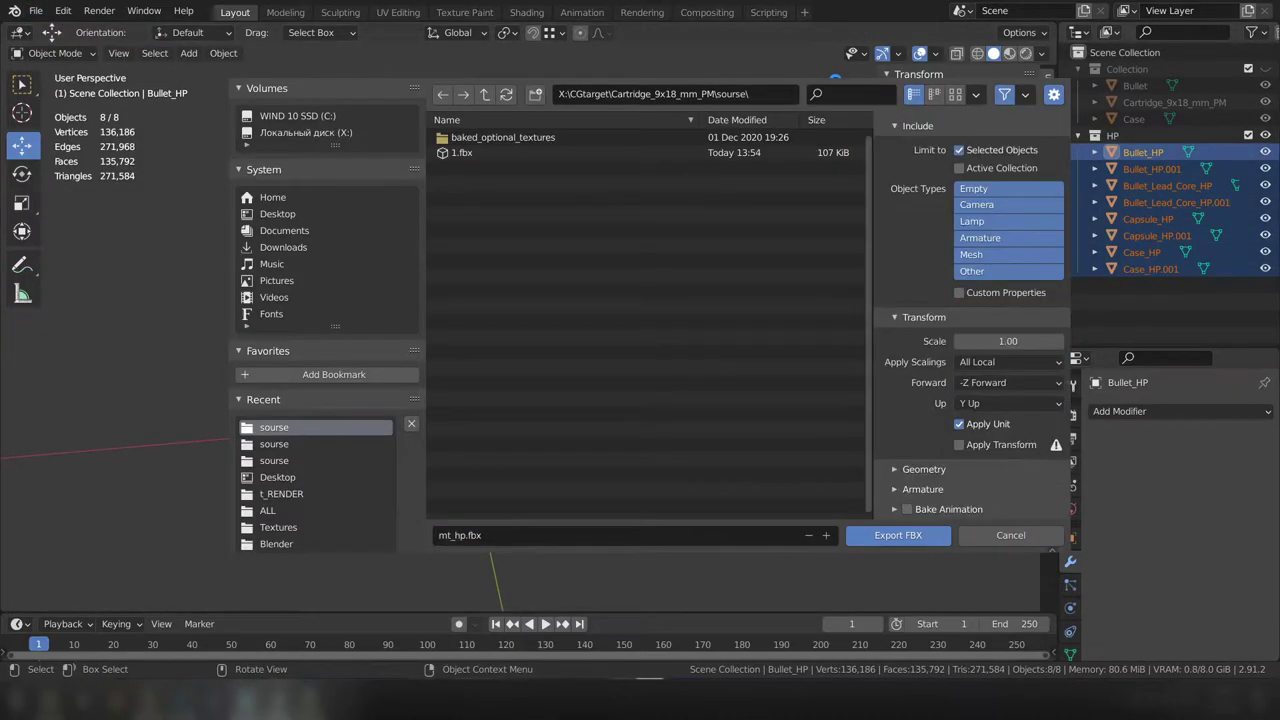
key(Return)
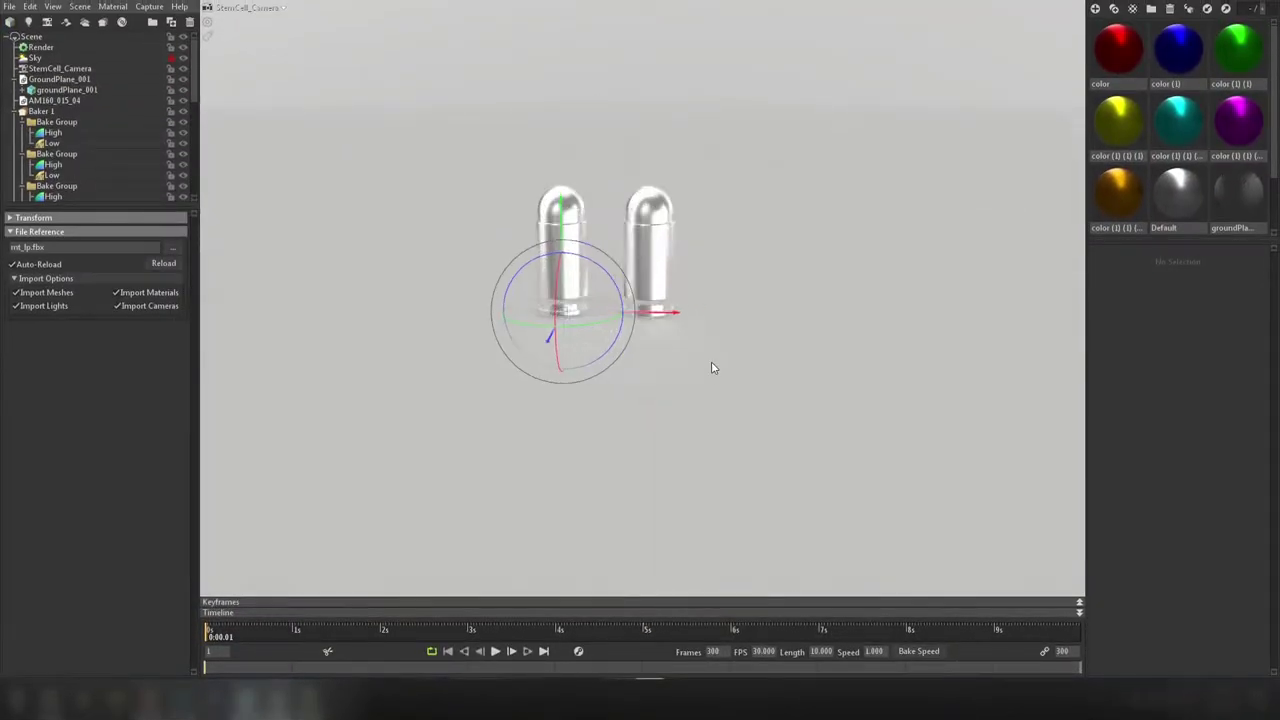
Step: Scroll to inspect the reimported mt_hp and mt_lp models
scroll(712, 368, up, 3)
scroll(690, 380, up, 3)
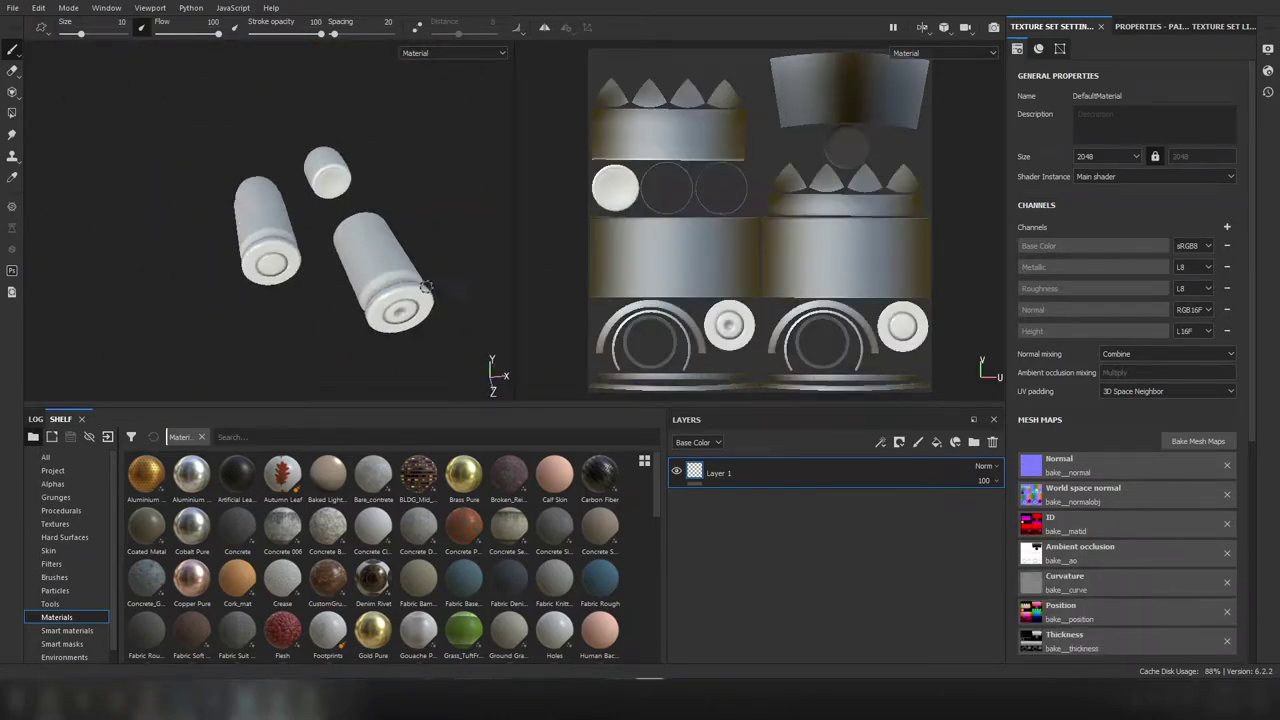
Step: Apply Copper Worn and Copper_old smart materials, undoing the Bronze Patina Old layer
alt+drag(425, 287, 326, 285)
click(67, 630)
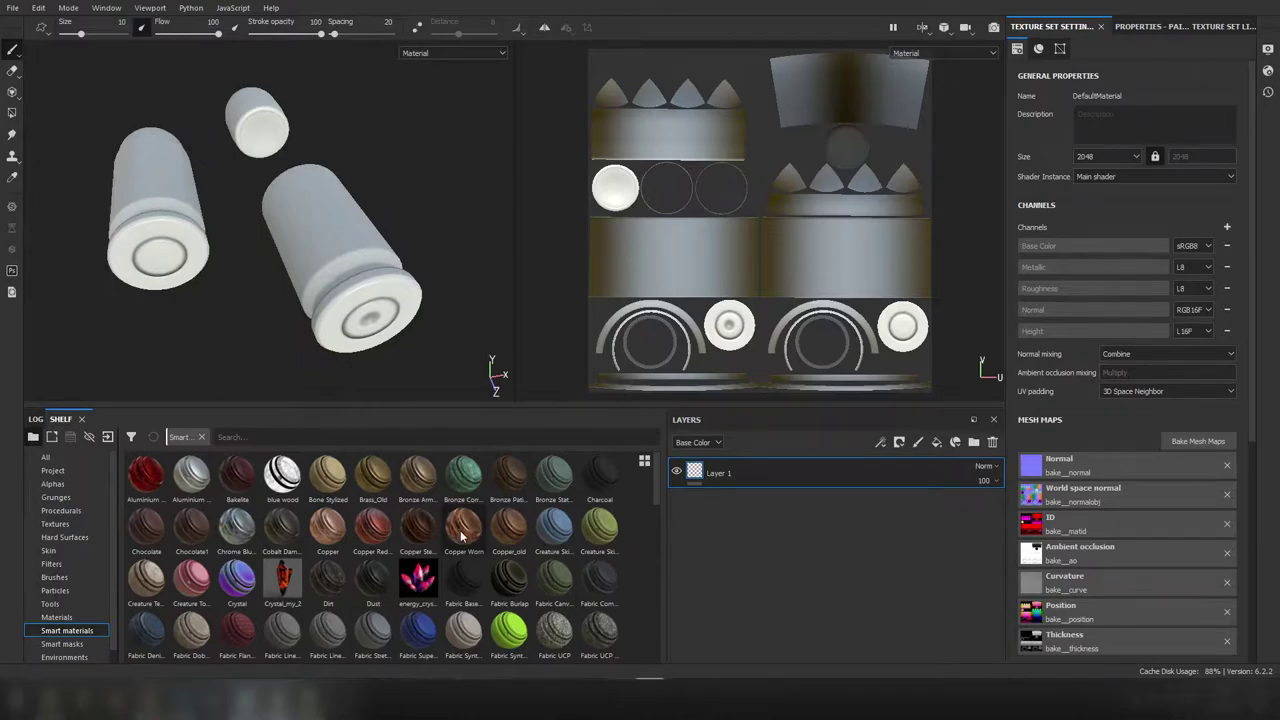
mouse_move(461, 537)
mouse_down()
mouse_move(800, 472)
mouse_move(790, 465)
mouse_up()
mouse_move(423, 234)
alt+mouse_down()
mouse_move(334, 329)
mouse_move(450, 189)
mouse_move(330, 260)
alt+mouse_up()
drag(508, 473, 262, 258)
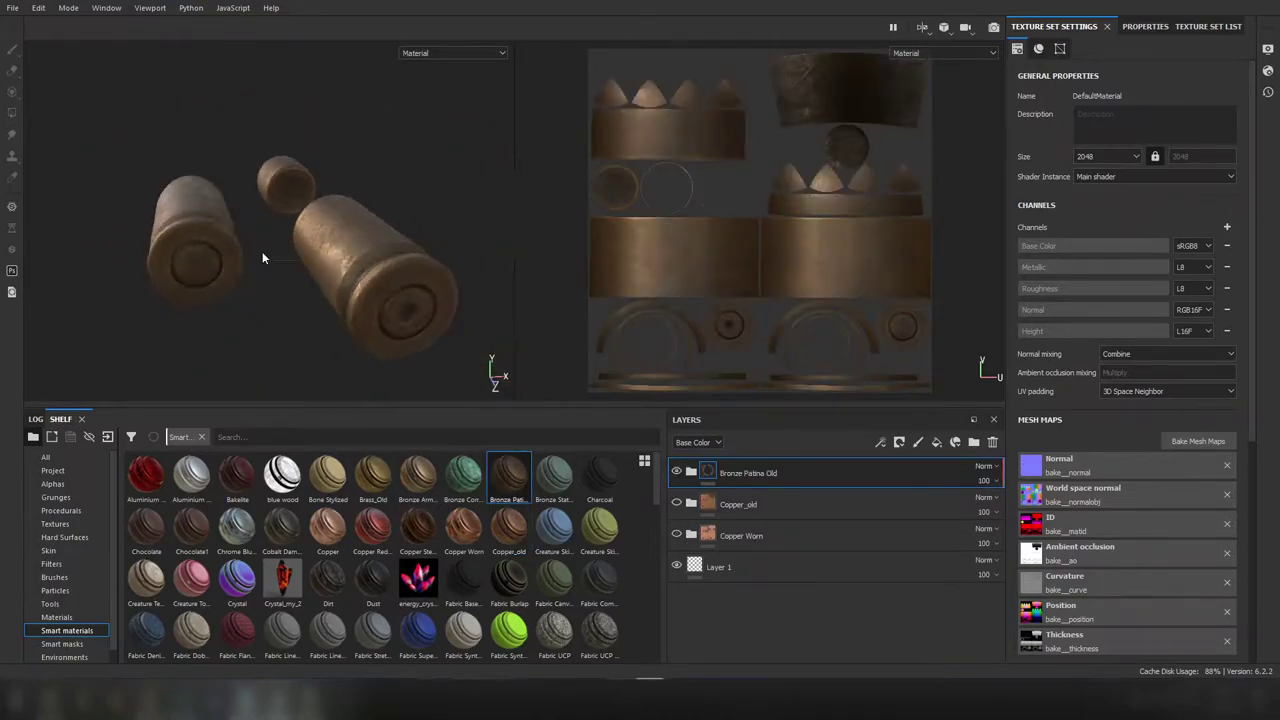
key(ctrl+z)
mouse_move(418, 525)
mouse_down()
mouse_move(733, 461)
mouse_move(637, 557)
mouse_up()
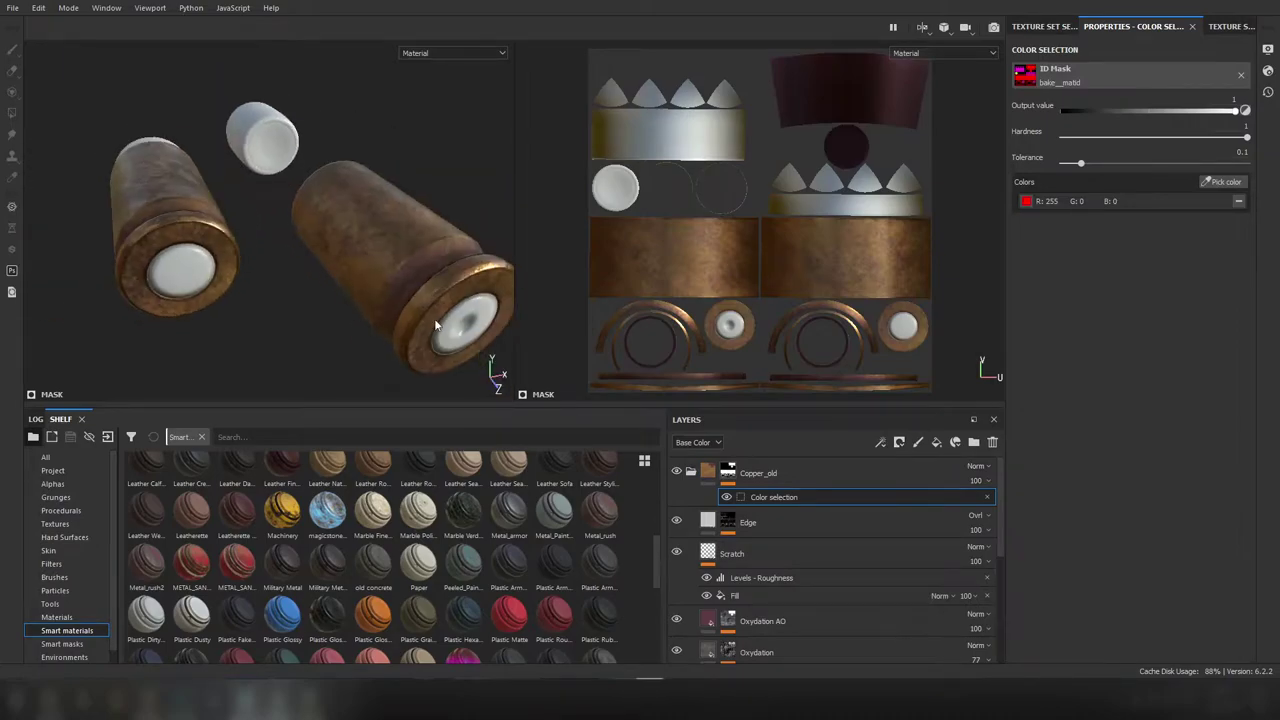
Step: Inspect the Oxydation AO layer's MG Dirt generator, then the Oxydation fill settings
scroll(760, 580, down, 1)
click(788, 605)
click(788, 622)
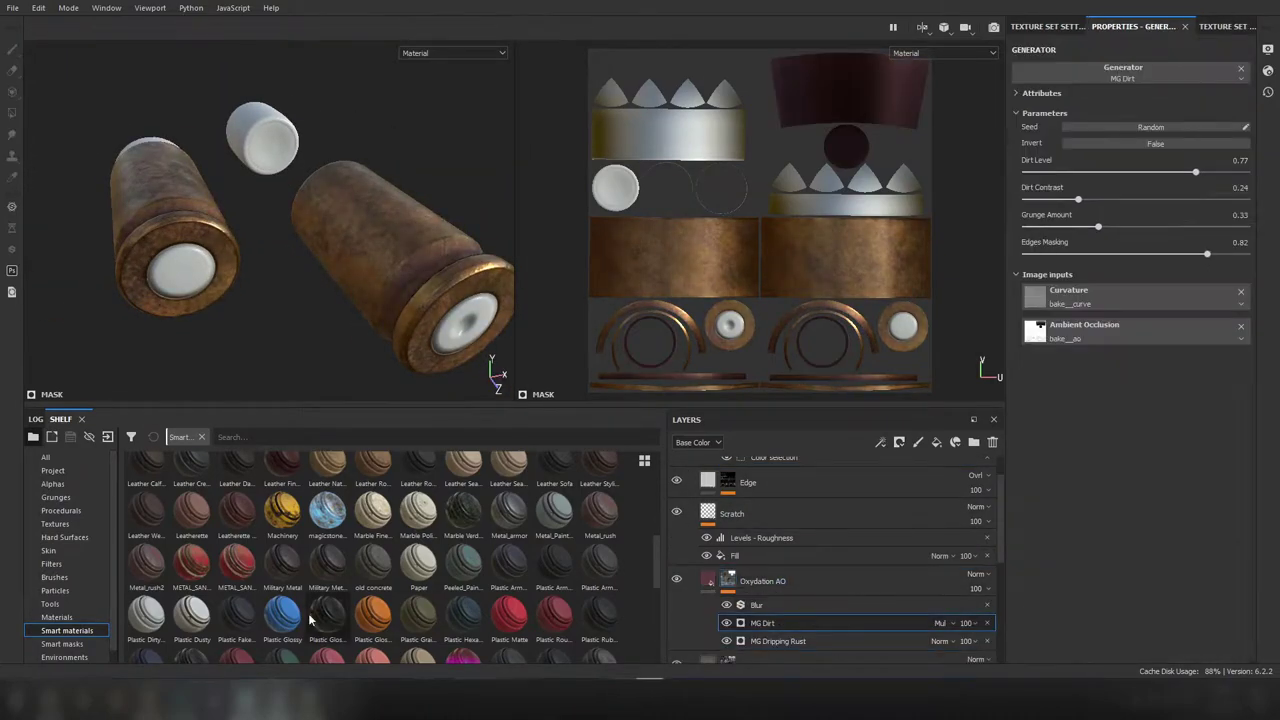
scroll(390, 270, up, 2)
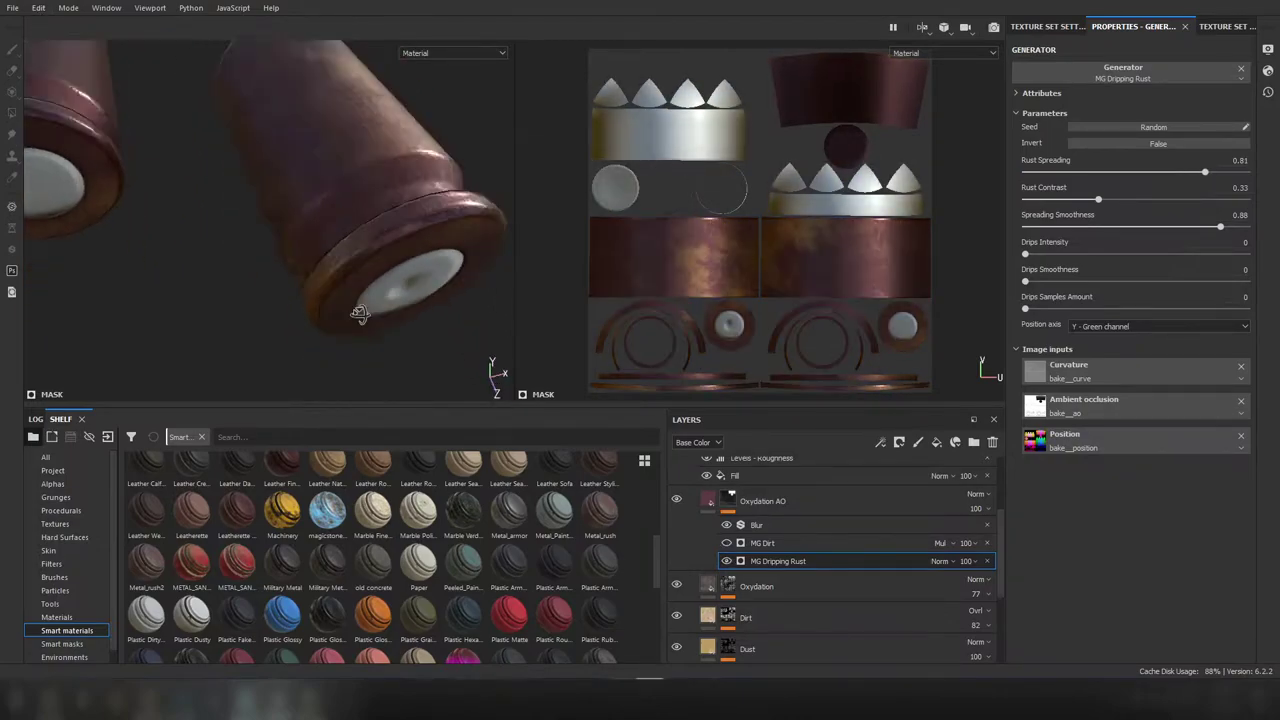
click(738, 544)
scroll(779, 530, down, 1)
click(757, 546)
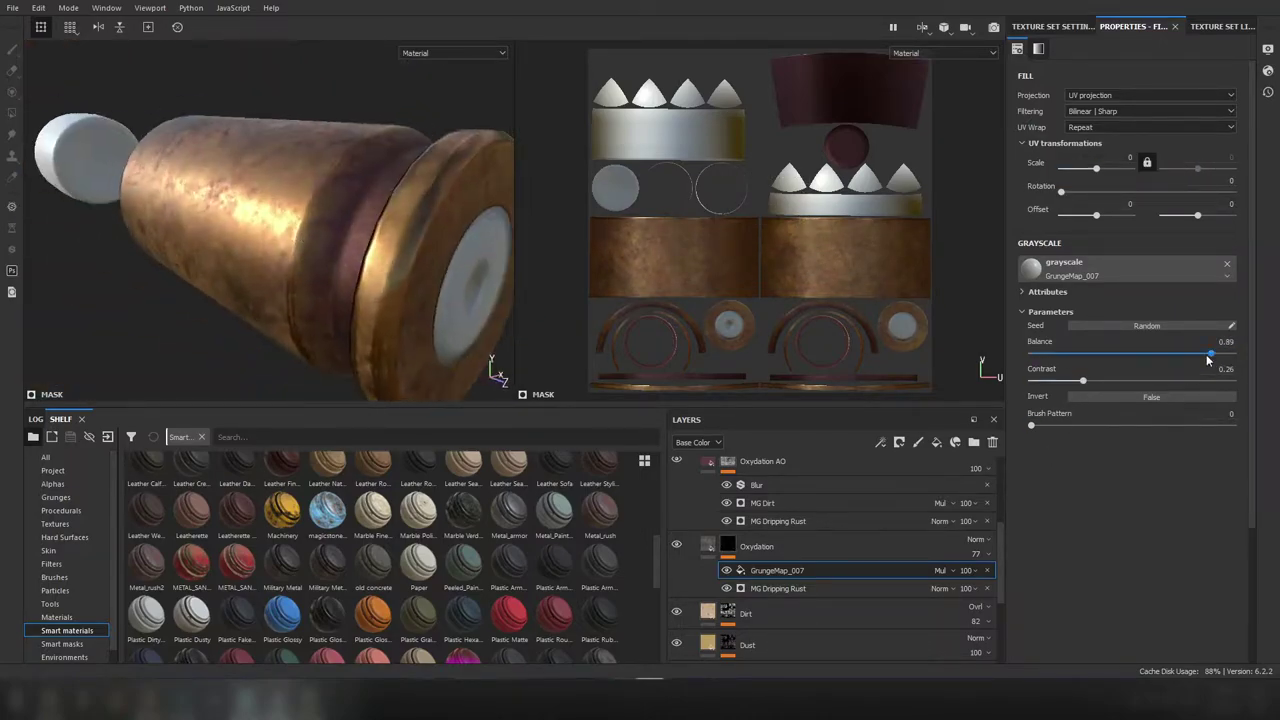
Step: Show the copper Base layer's advanced parameters and select its tone color layer
click(678, 615)
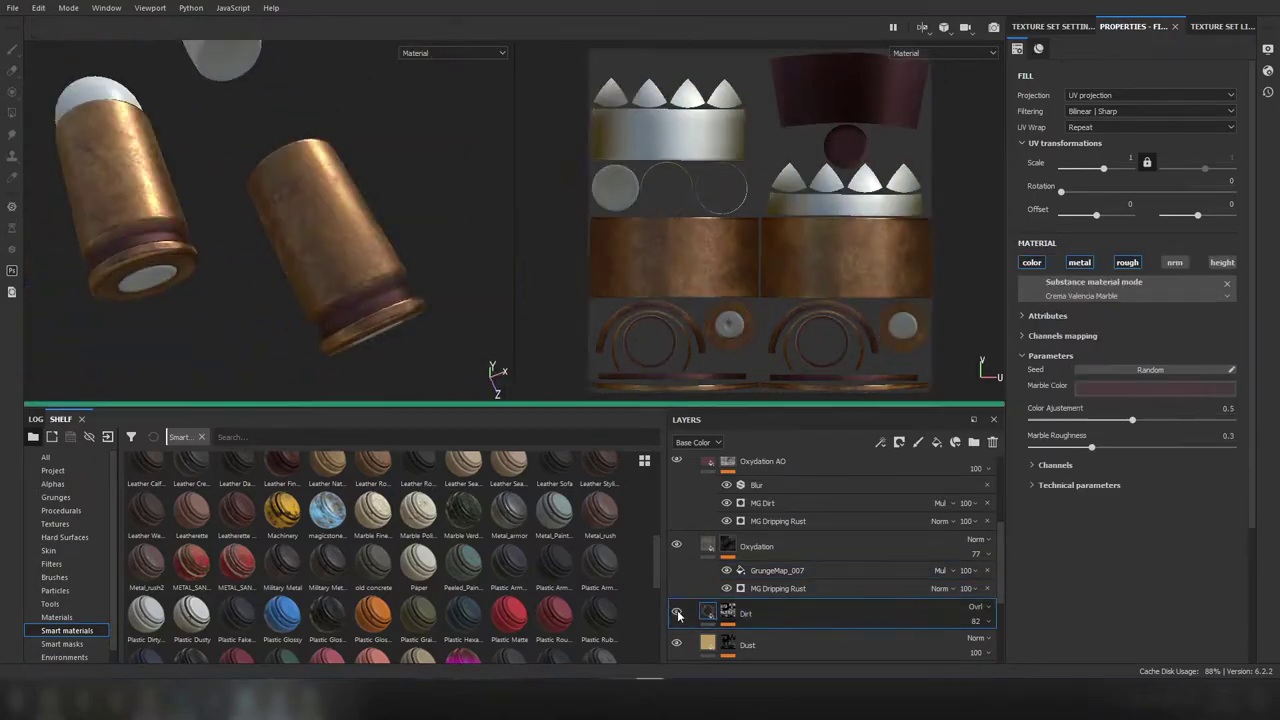
click(757, 581)
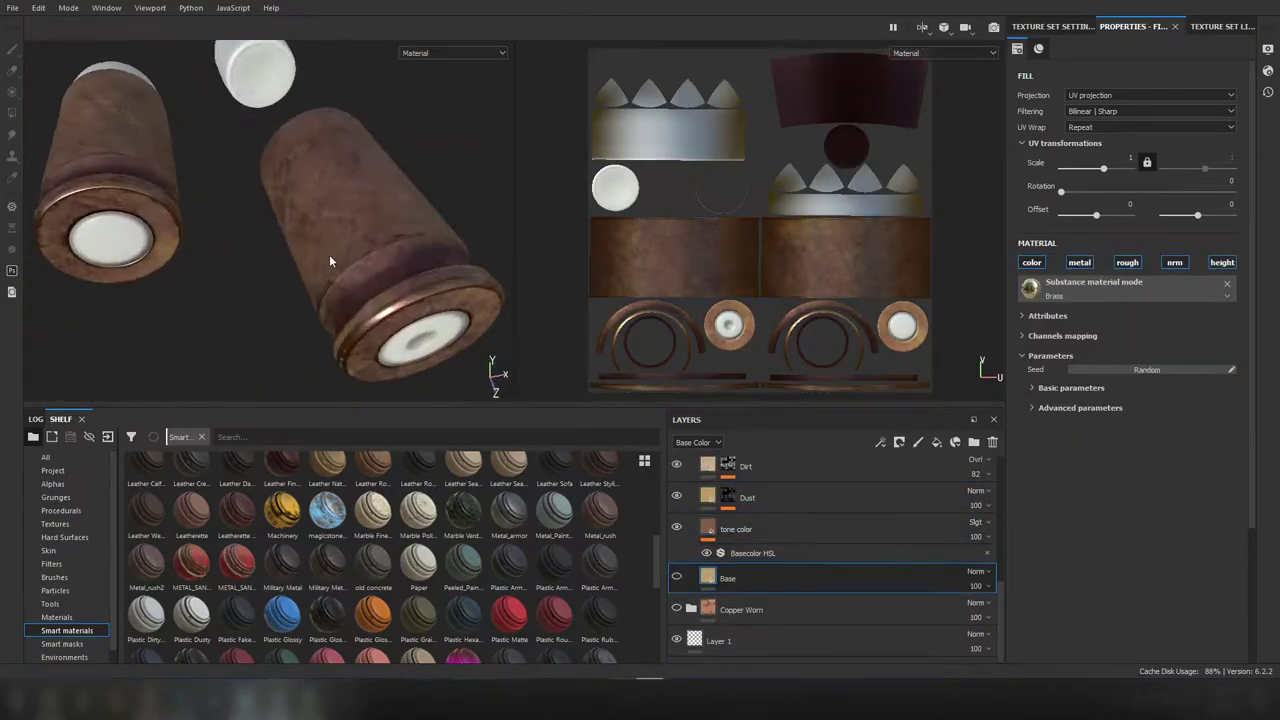
click(1075, 485)
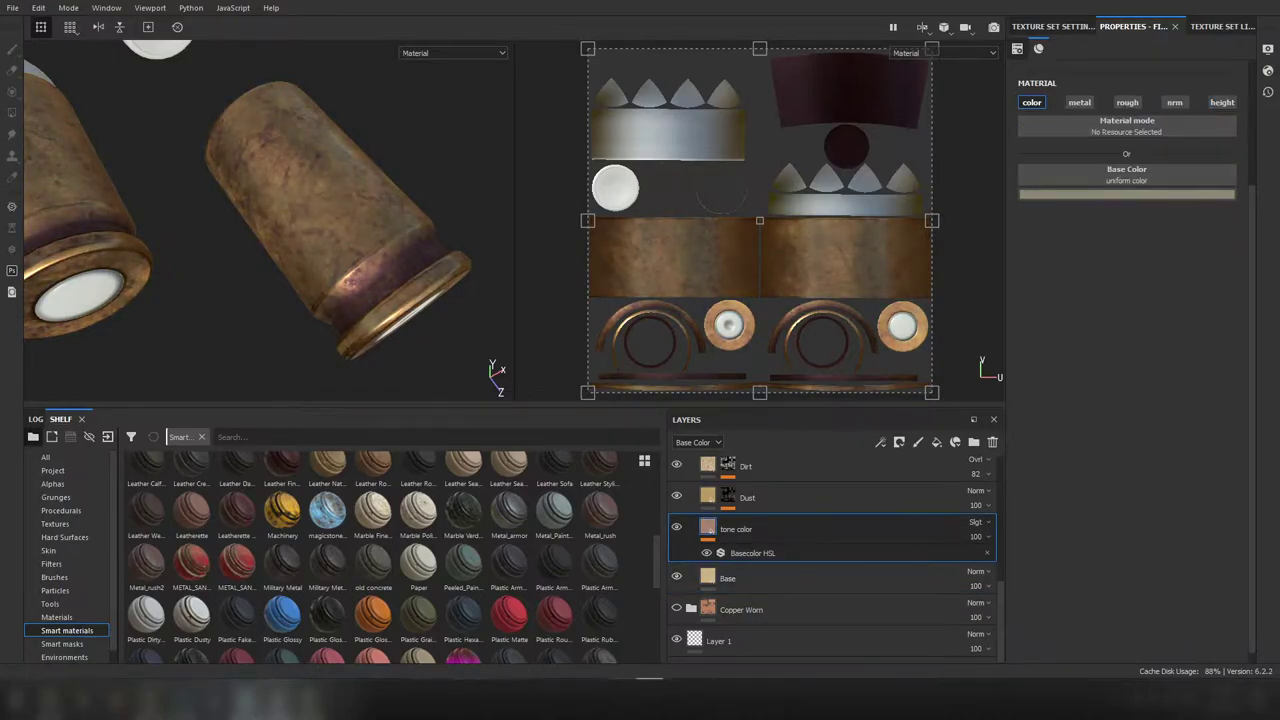
click(707, 513)
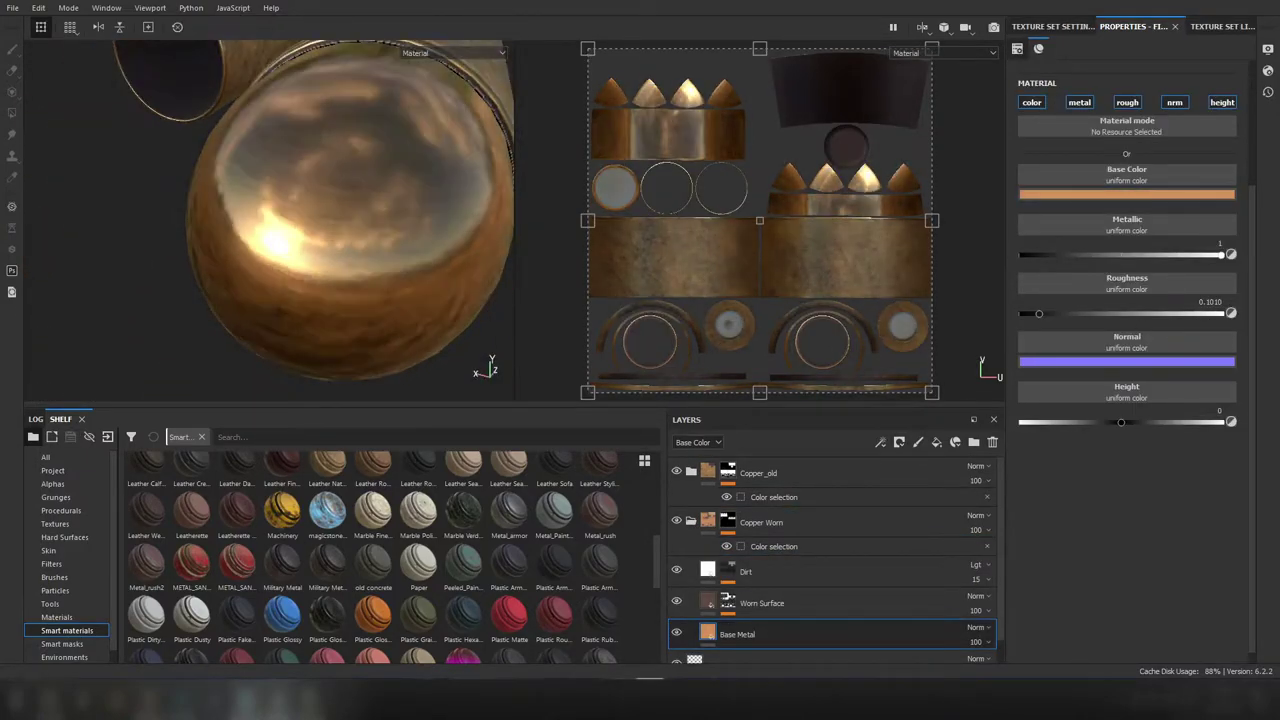
Step: Raise the Copper Worn dirt mask's global balance to 0.84 and its ambient occlusion influence
click(676, 571)
click(728, 569)
scroll(1149, 533, down, 6)
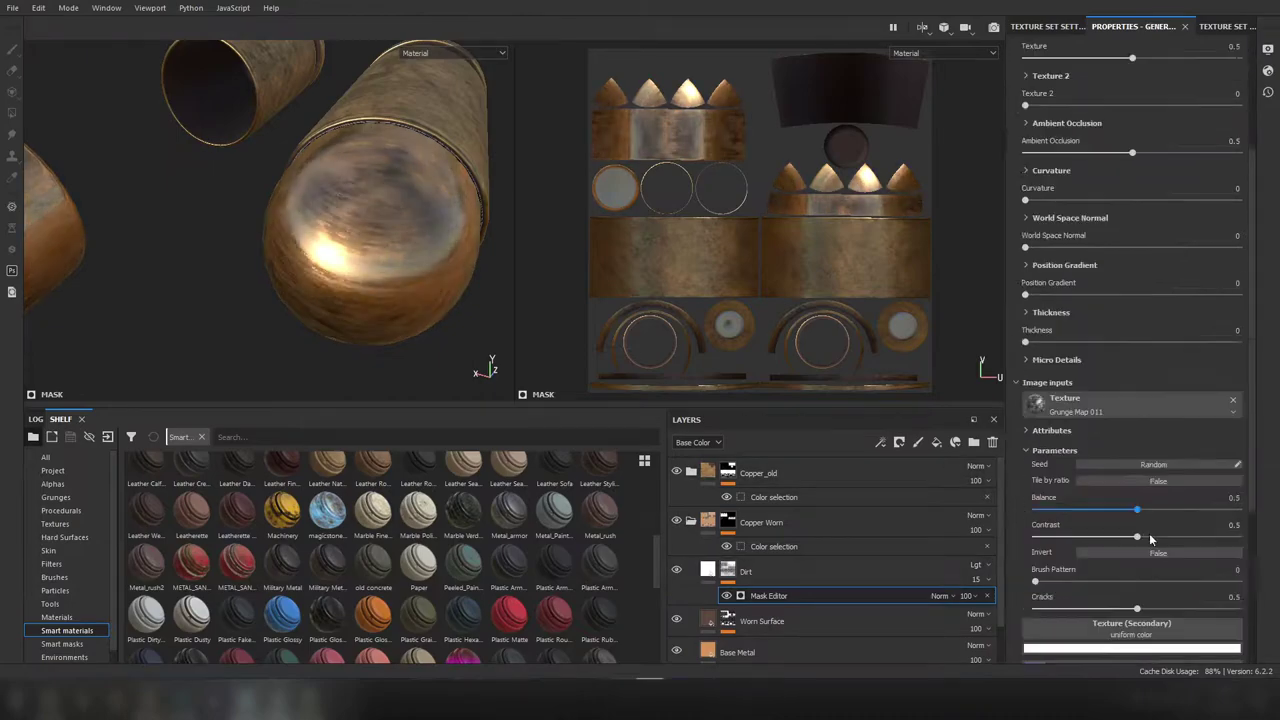
scroll(1130, 300, up, 6)
drag(1133, 185, 1205, 186)
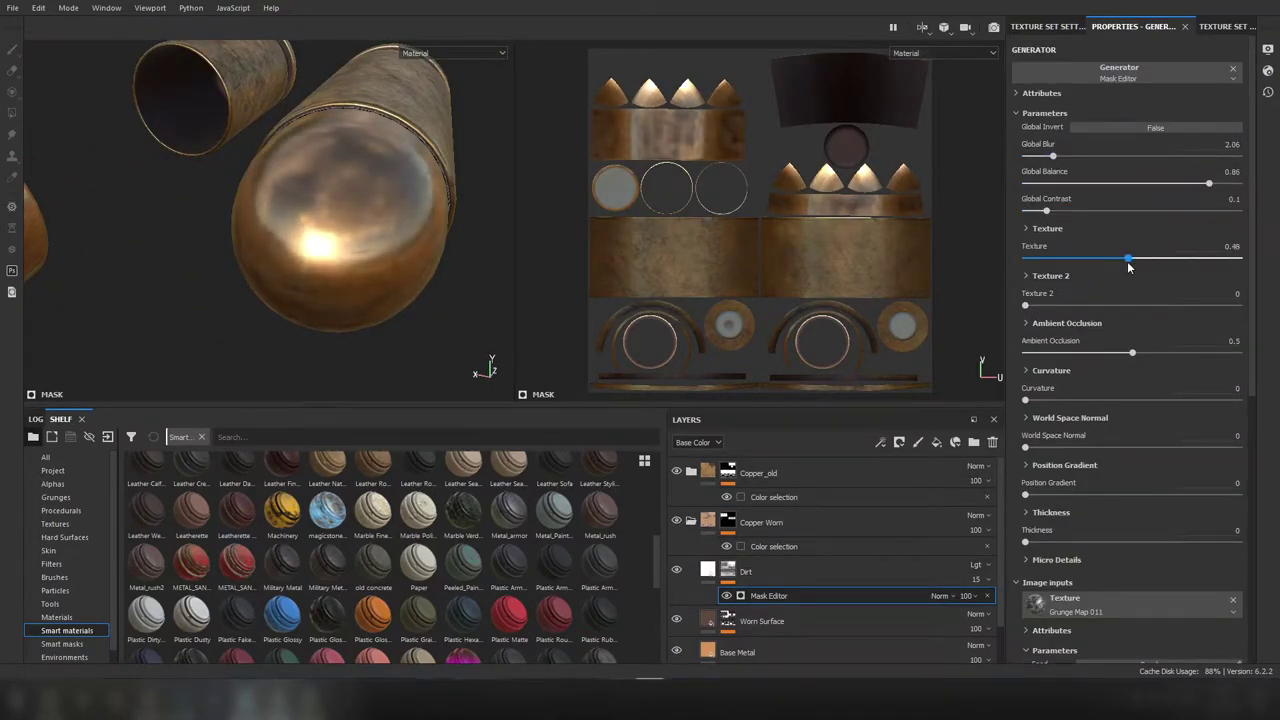
drag(1133, 356, 1240, 353)
mouse_move(300, 220)
alt+mouse_down()
mouse_move(266, 214)
mouse_move(234, 234)
mouse_move(489, 134)
mouse_move(386, 161)
mouse_move(371, 314)
mouse_move(419, 292)
alt+mouse_up()
Step: Raise the Base Metal roughness to about 0.195
click(737, 652)
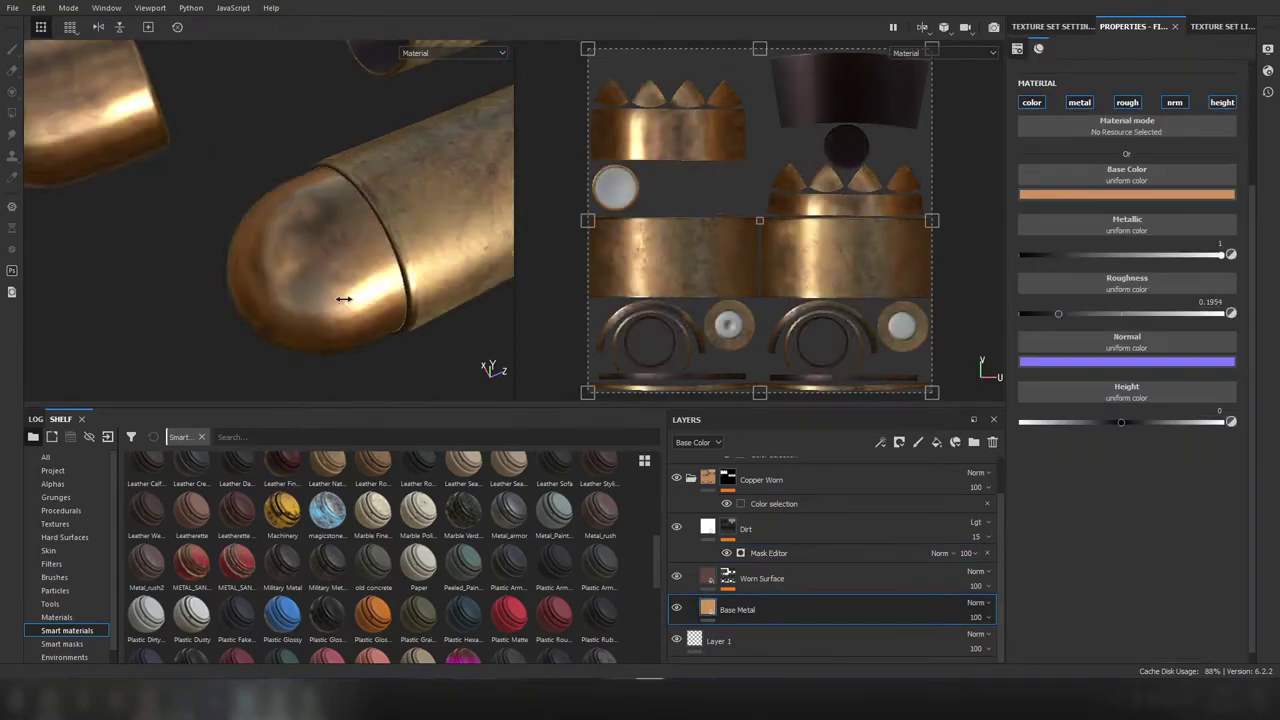
alt+right_drag(343, 297, 421, 269)
alt+drag(421, 269, 480, 330)
Step: Try Copper SteamPunk on top, then replace it with Bronze Patina Old
scroll(613, 575, up, 10)
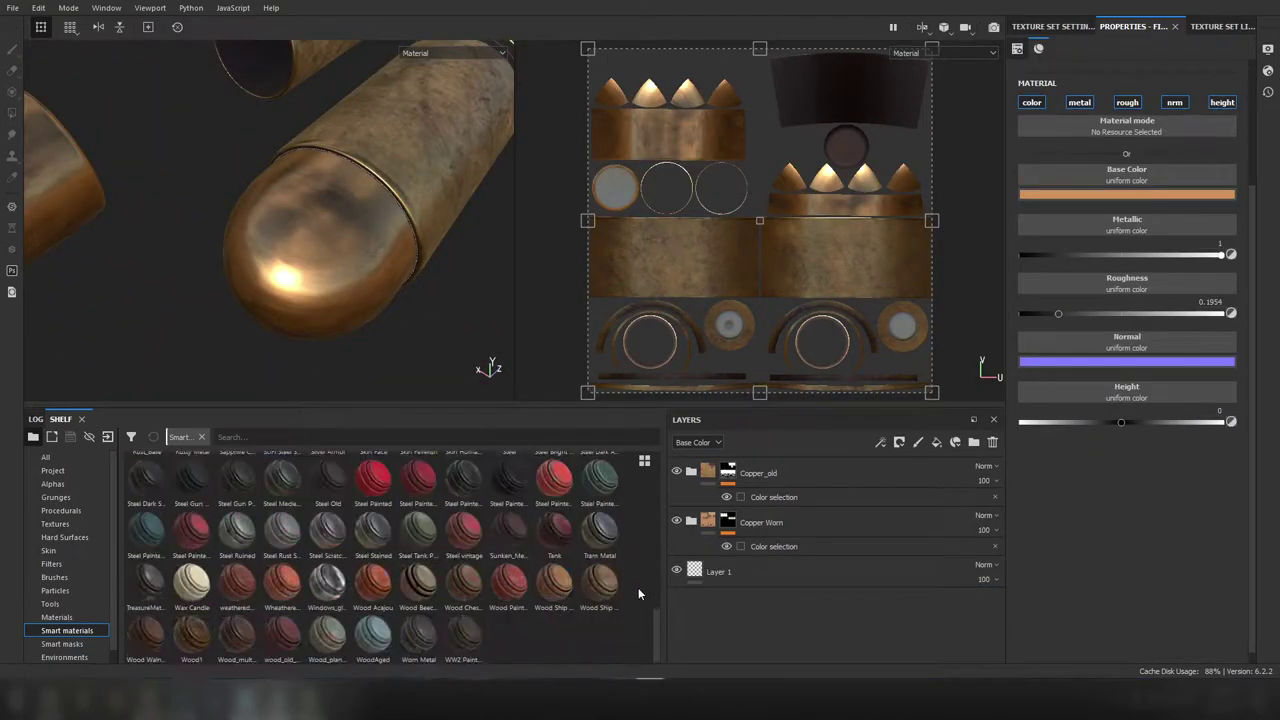
drag(418, 538, 735, 470)
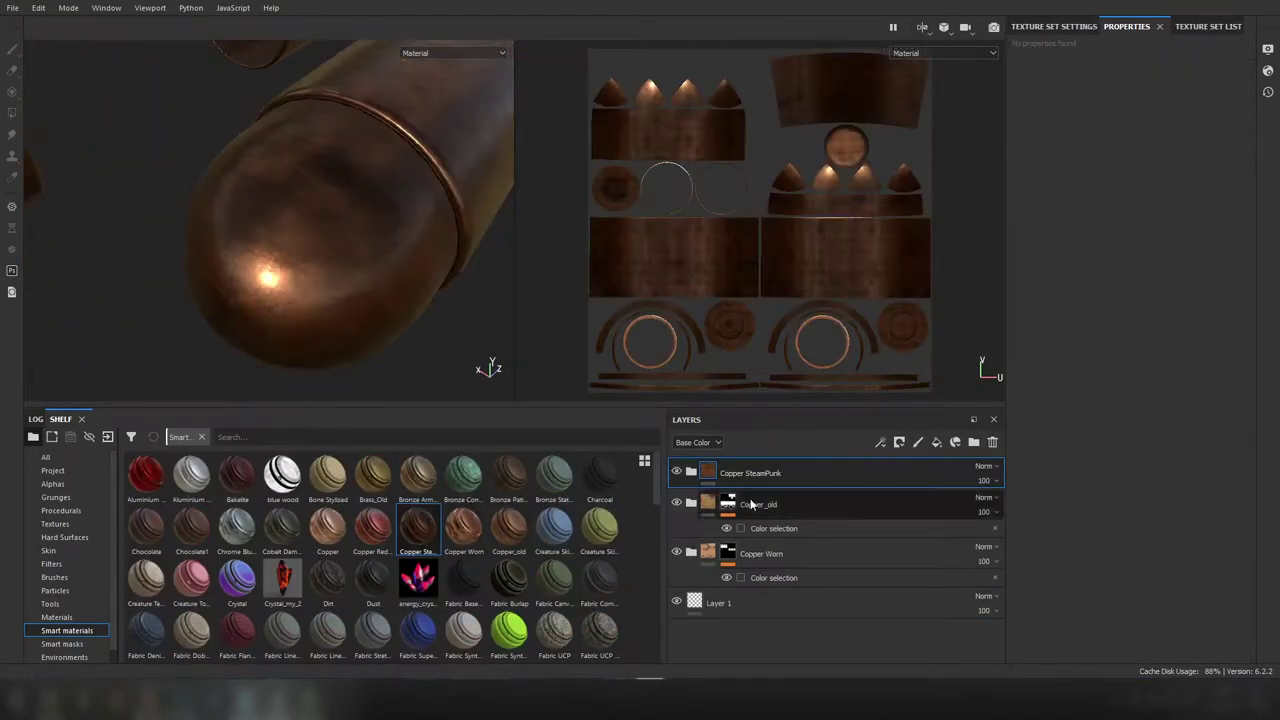
click(705, 536)
click(736, 603)
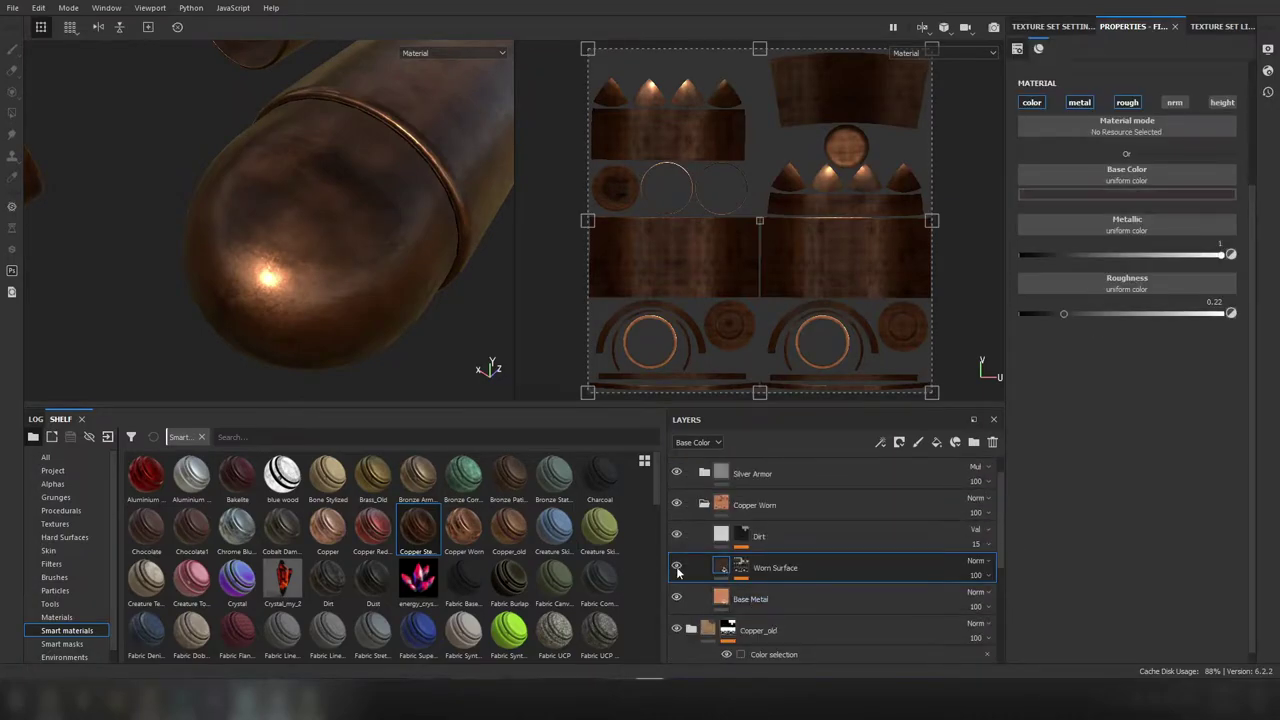
scroll(398, 289, up, 2)
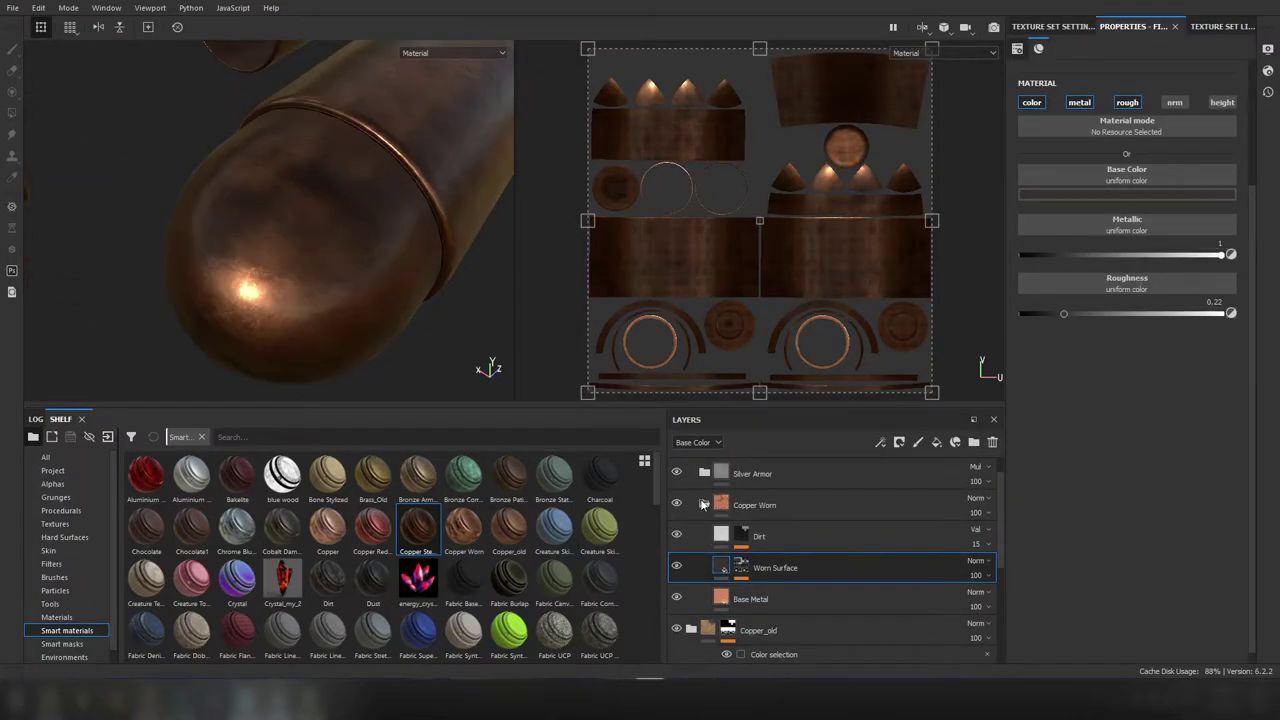
drag(508, 475, 759, 465)
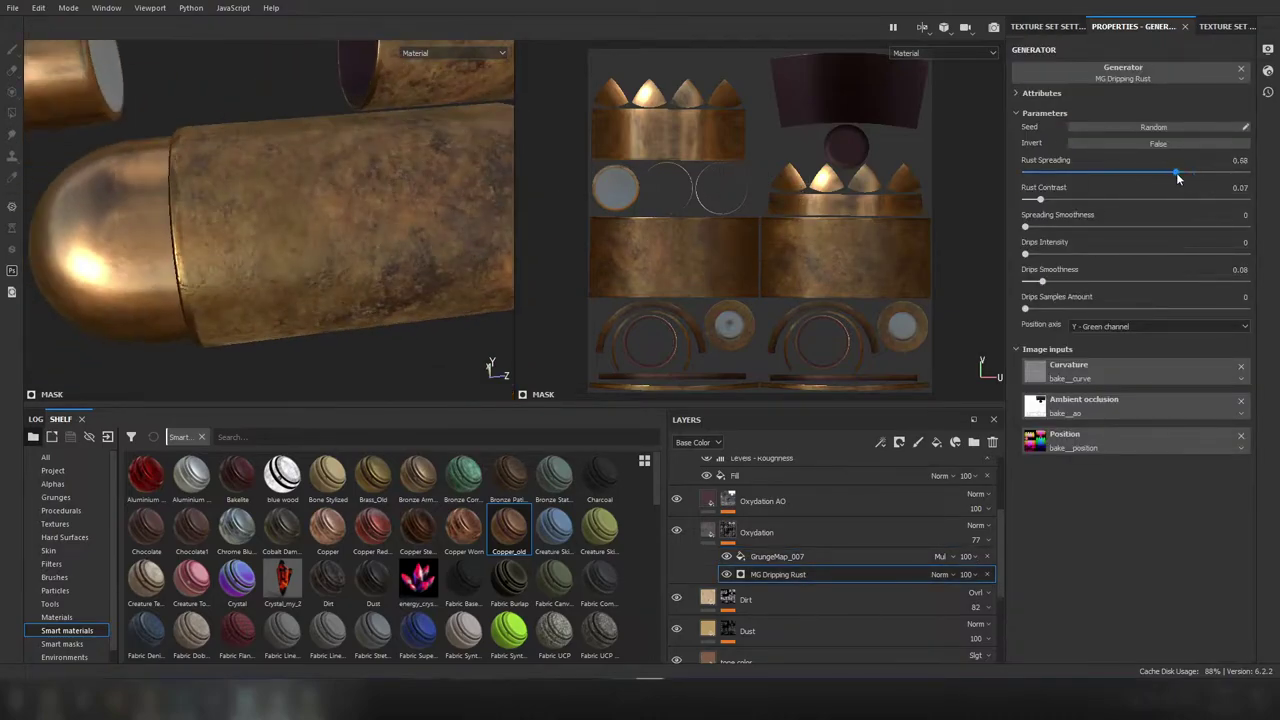
Step: Slightly raise MG Dripping Rust Drips Smoothness and set Oxydation's GrungeMap_007 Balance to 1
drag(1042, 281, 1067, 285)
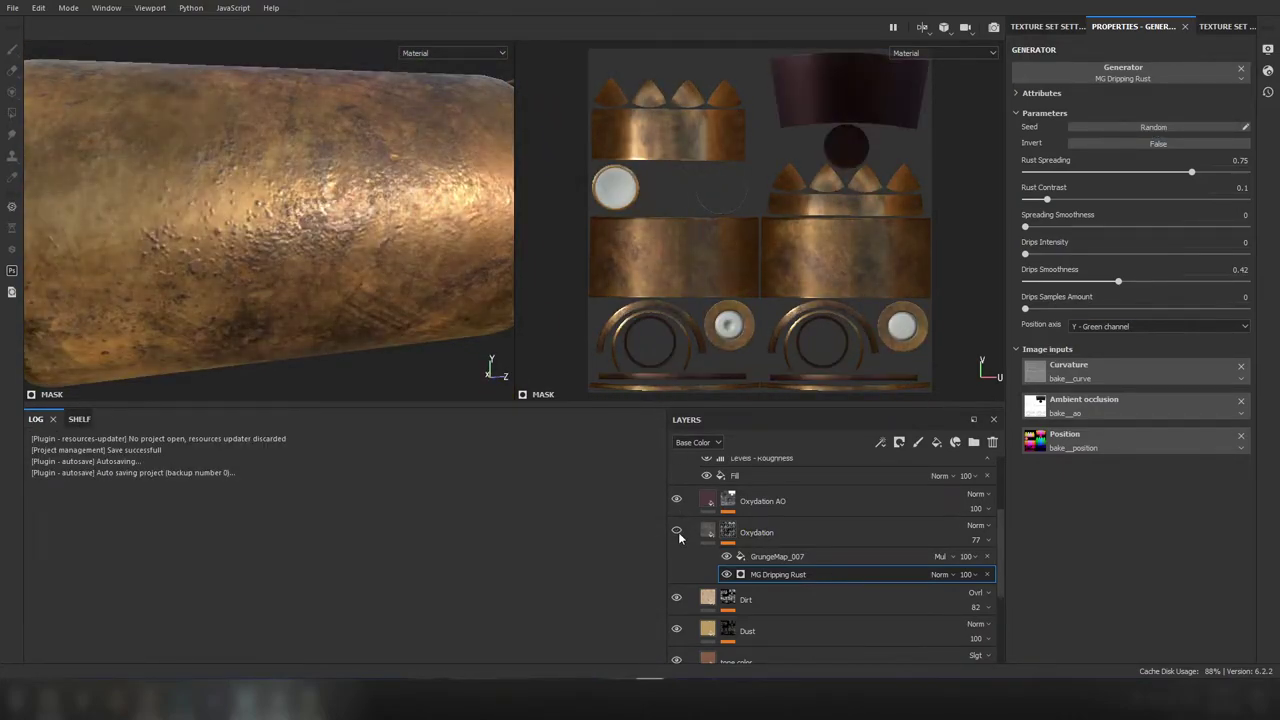
click(686, 537)
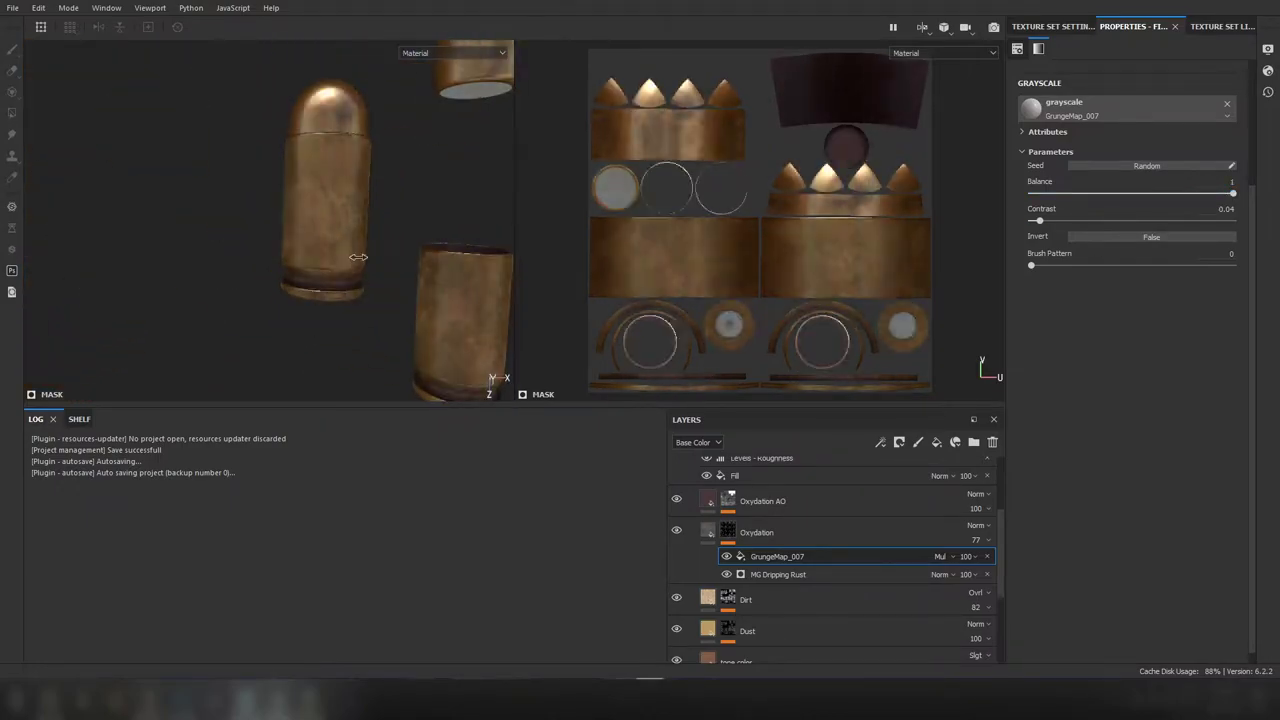
drag(1201, 194, 1233, 194)
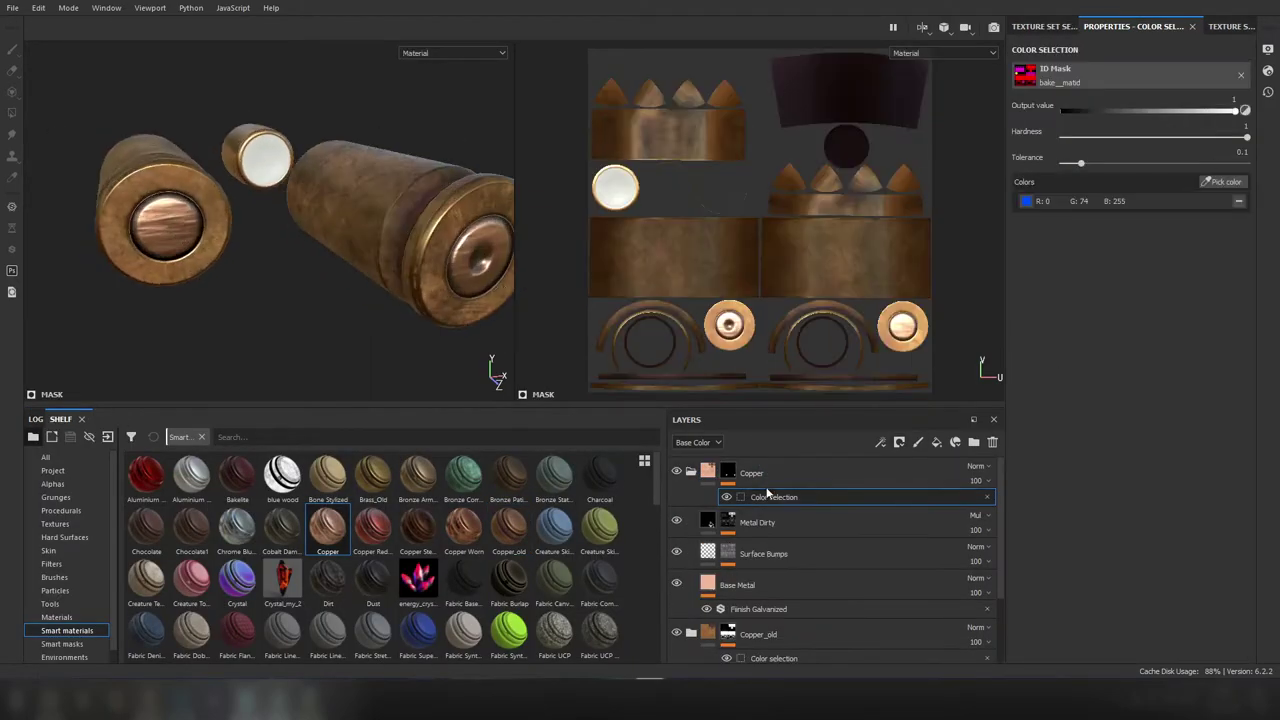
Step: Select the Copper folder's Base Metal layer and color selection mask, then add the Copper Red smart material
click(733, 563)
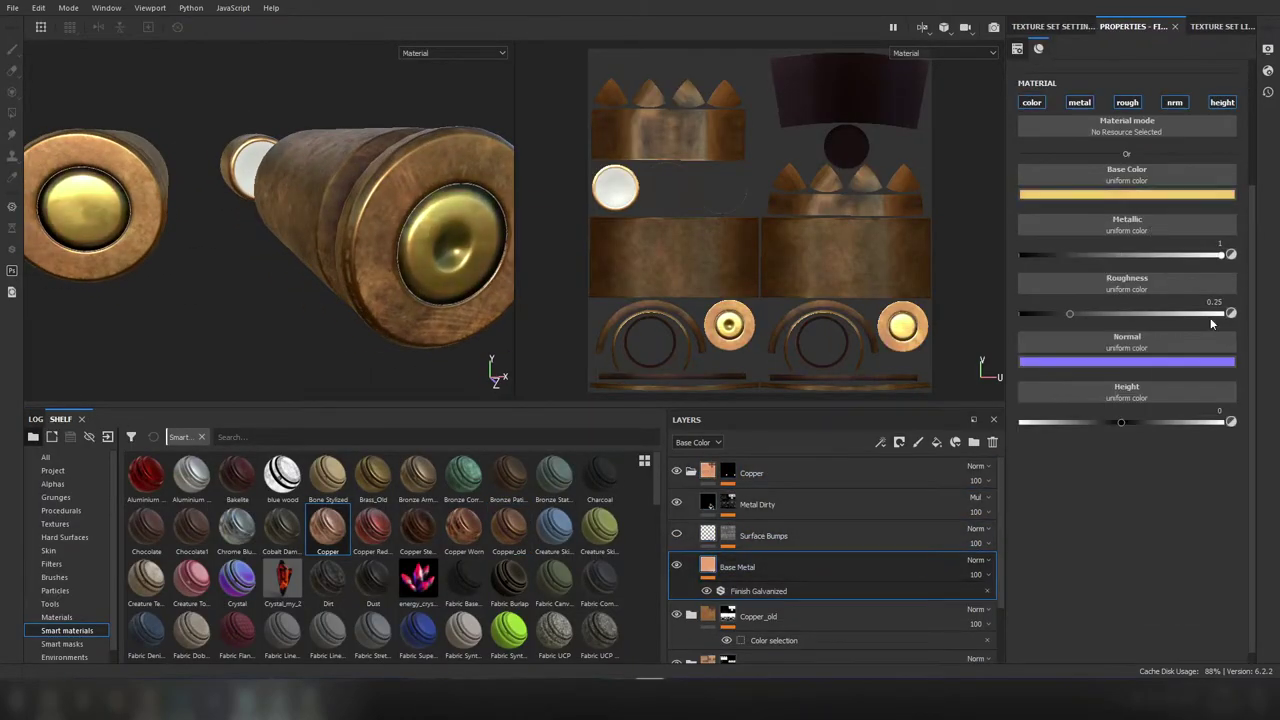
scroll(262, 234, down, 3)
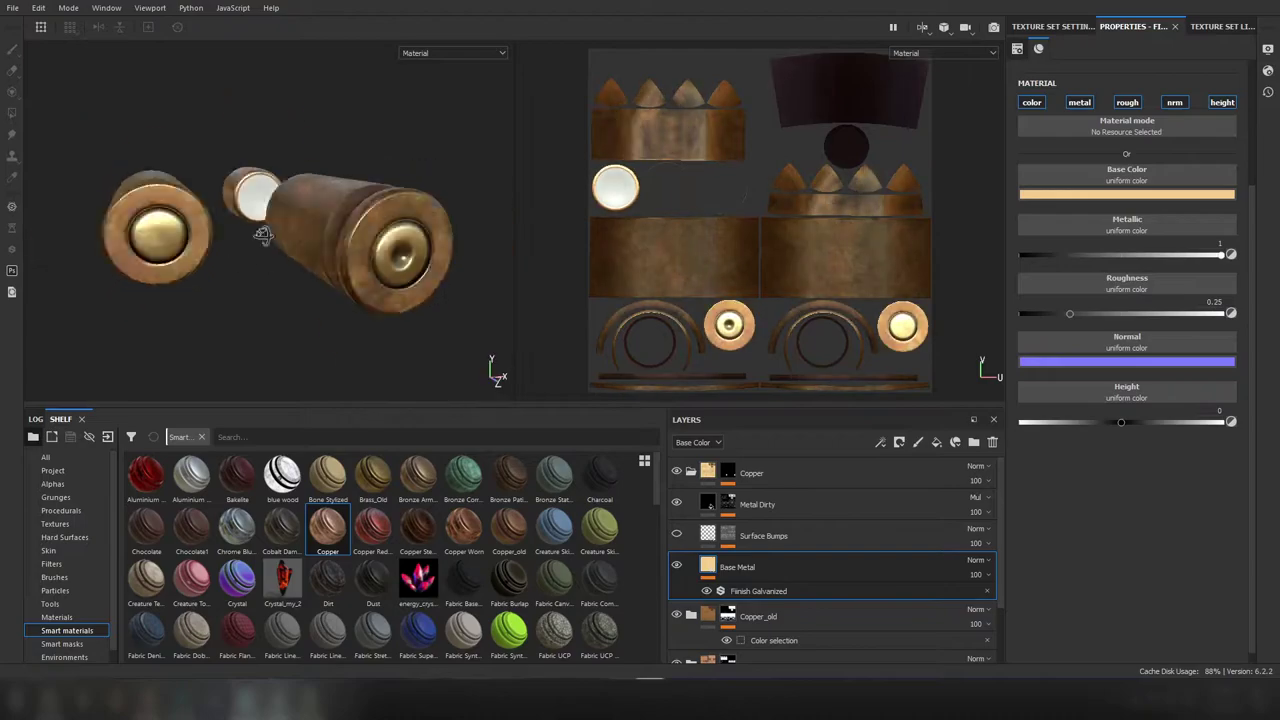
click(770, 497)
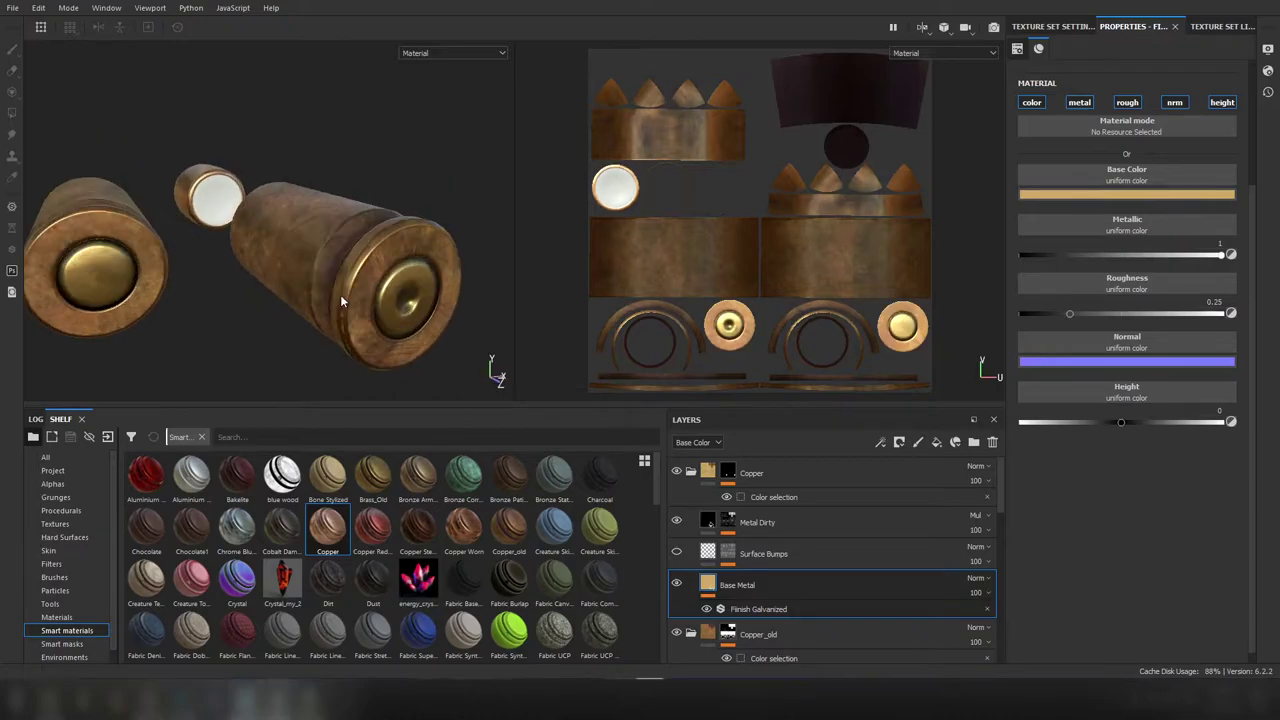
double_click(372, 527)
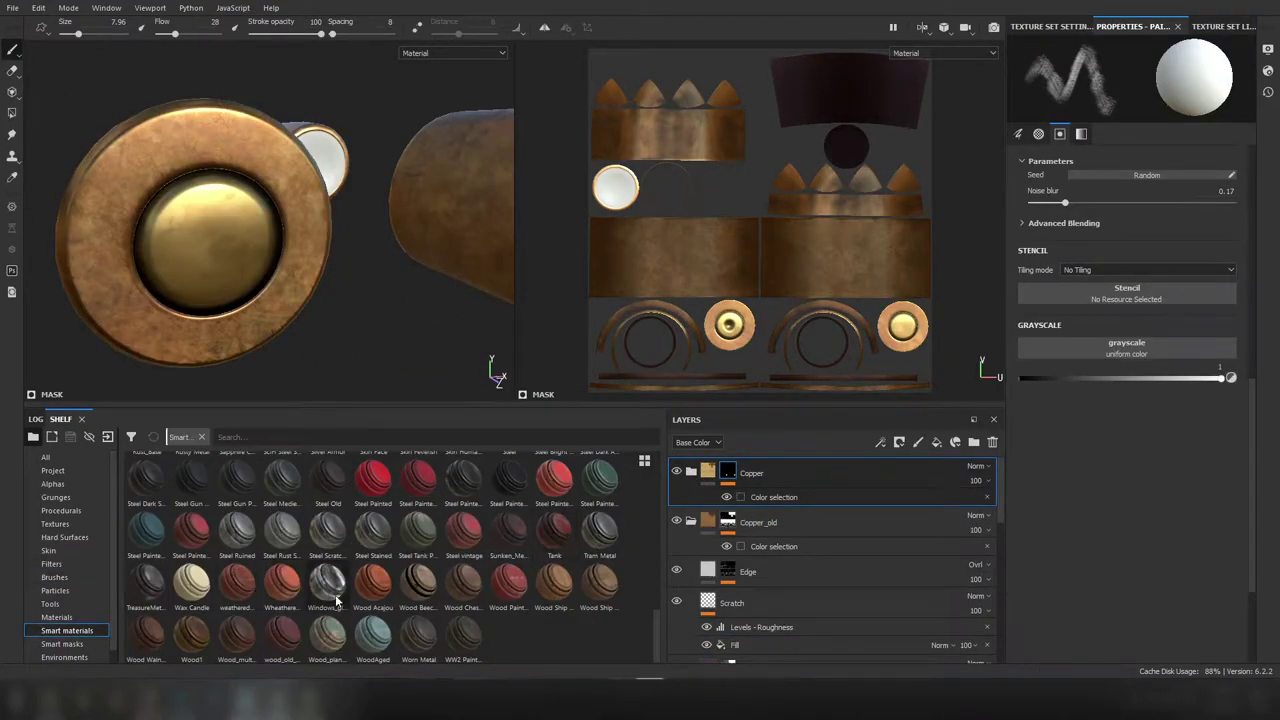
Step: Try the Machinery smart material on the stack and select its mask for painting
scroll(337, 600, up, 10)
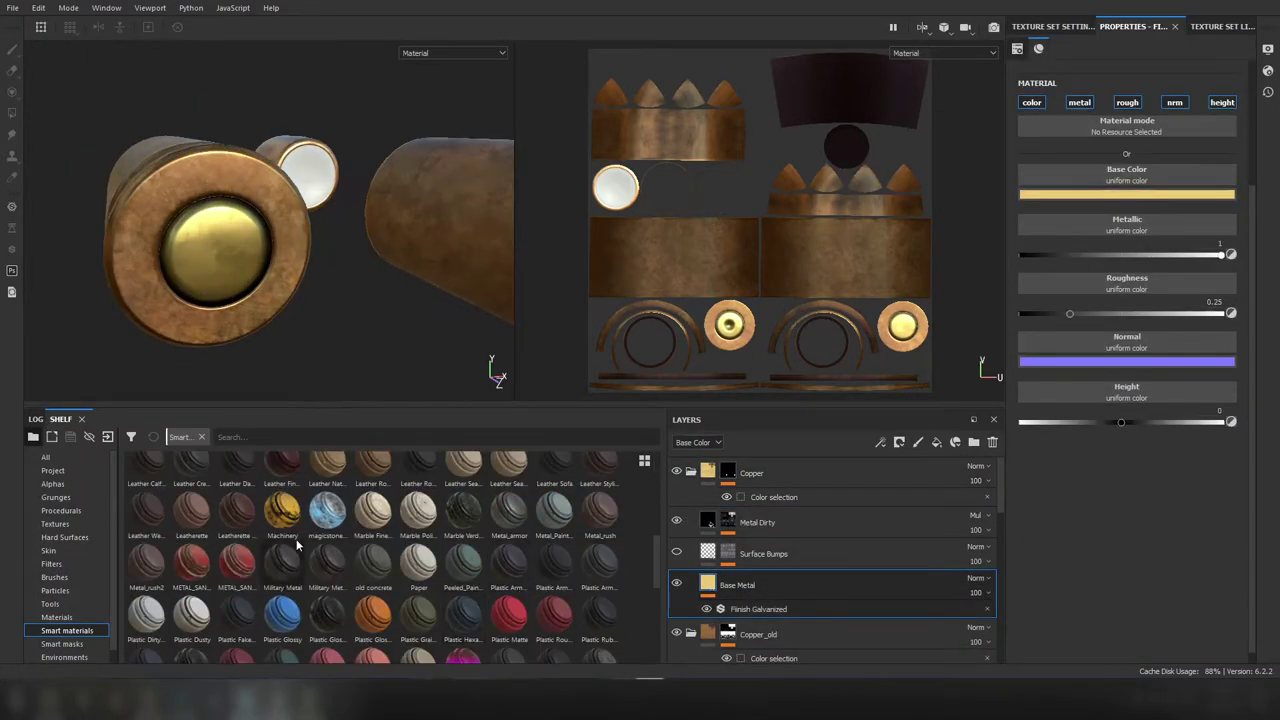
drag(282, 510, 733, 462)
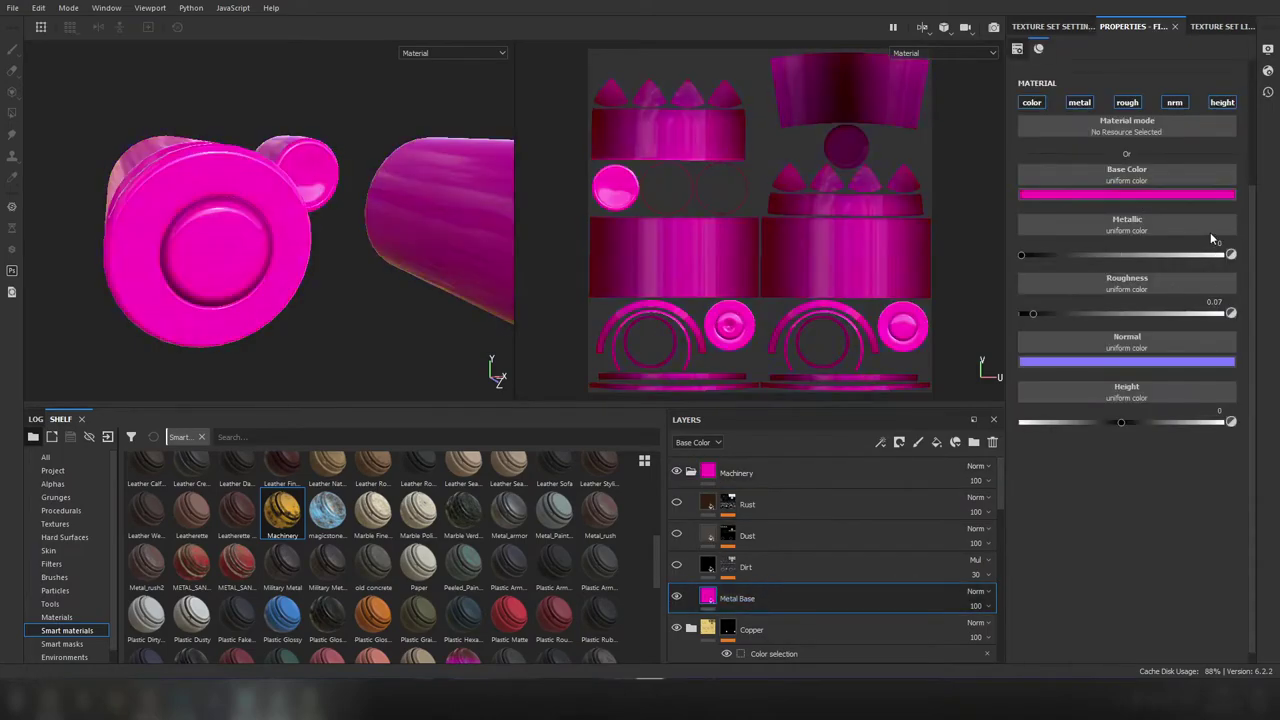
click(737, 472)
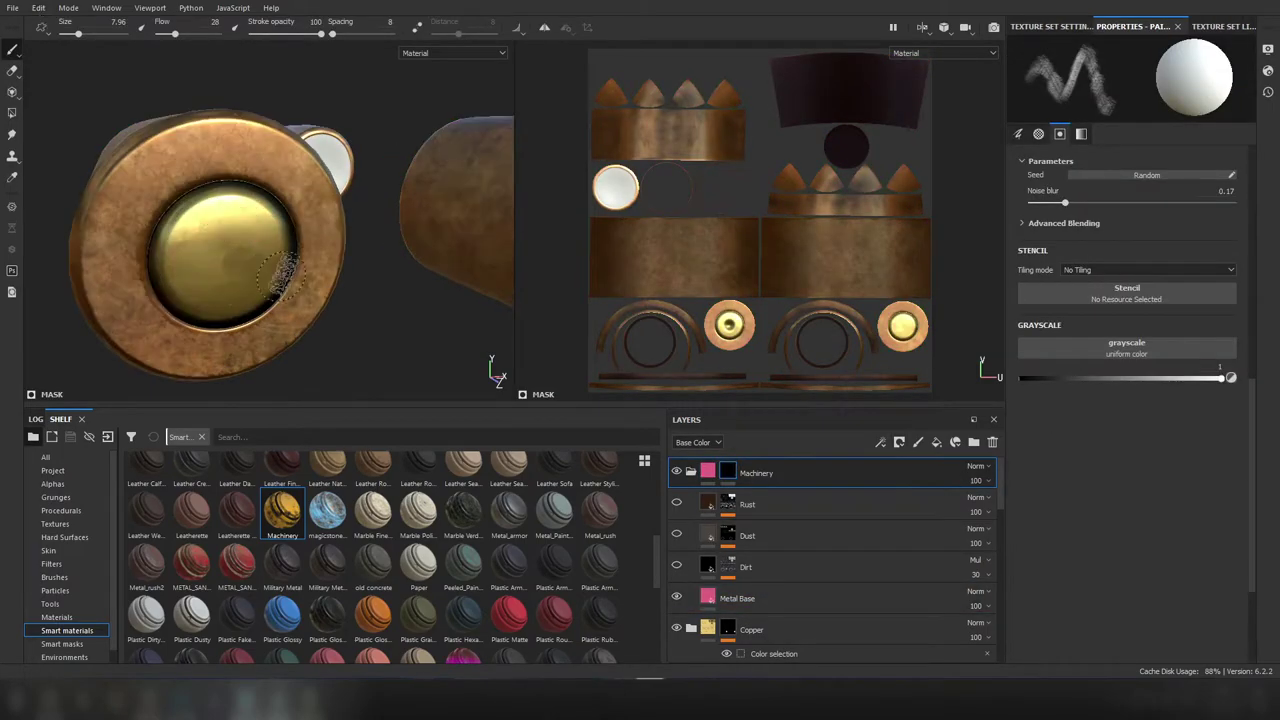
click(54, 577)
click(282, 630)
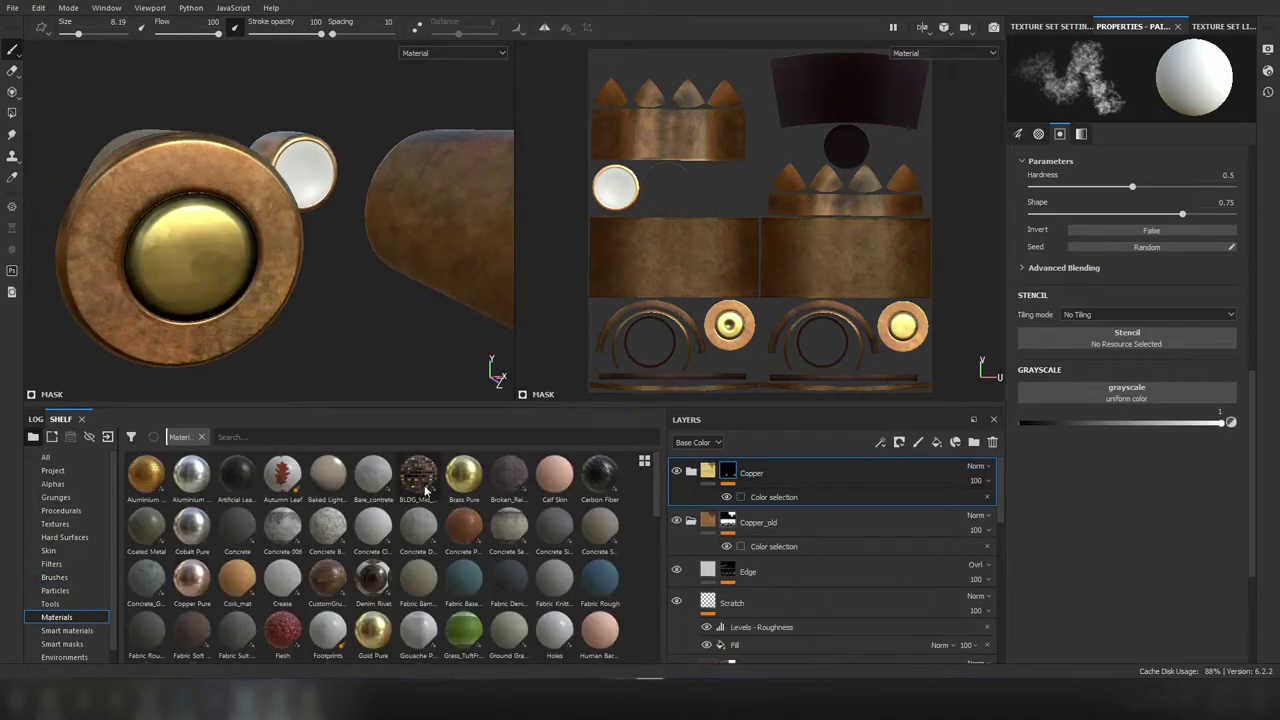
scroll(425, 490, down, 3)
scroll(459, 591, down, 3)
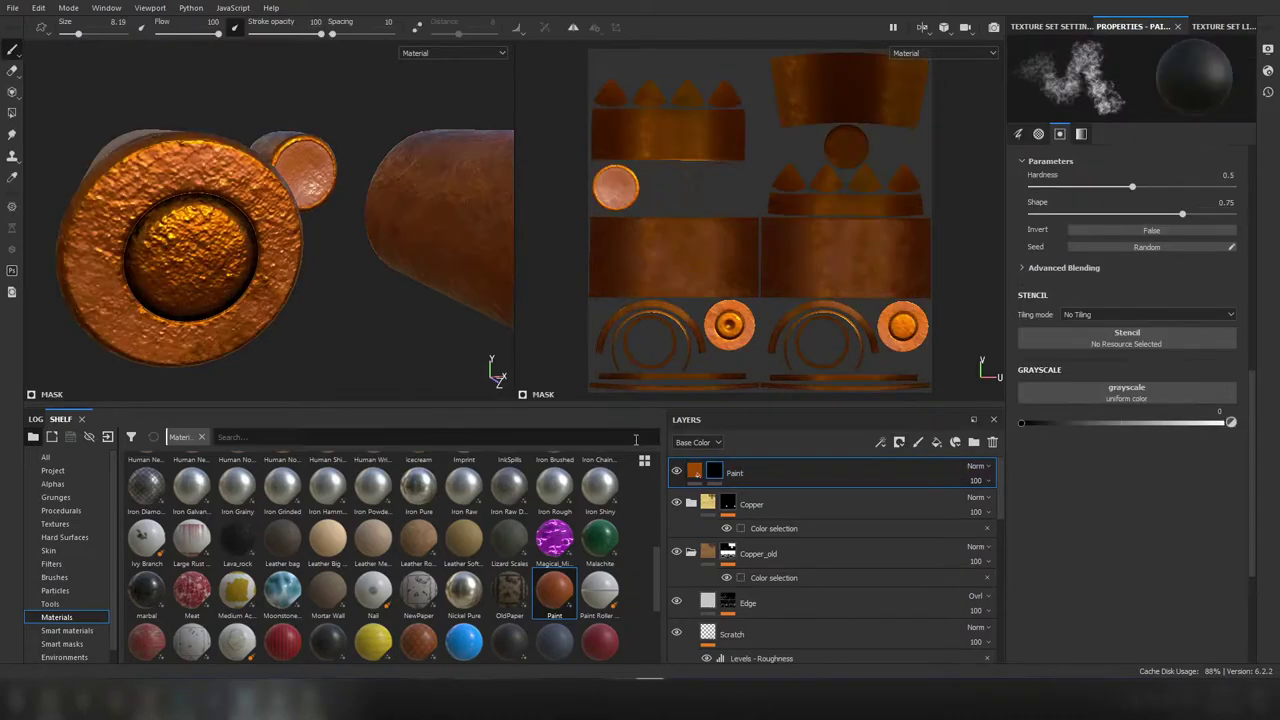
Step: Add a Paint layer, hide Copper Red Bleached's Edges Damages, and open Surface Details' mask generator
drag(1140, 274, 1115, 274)
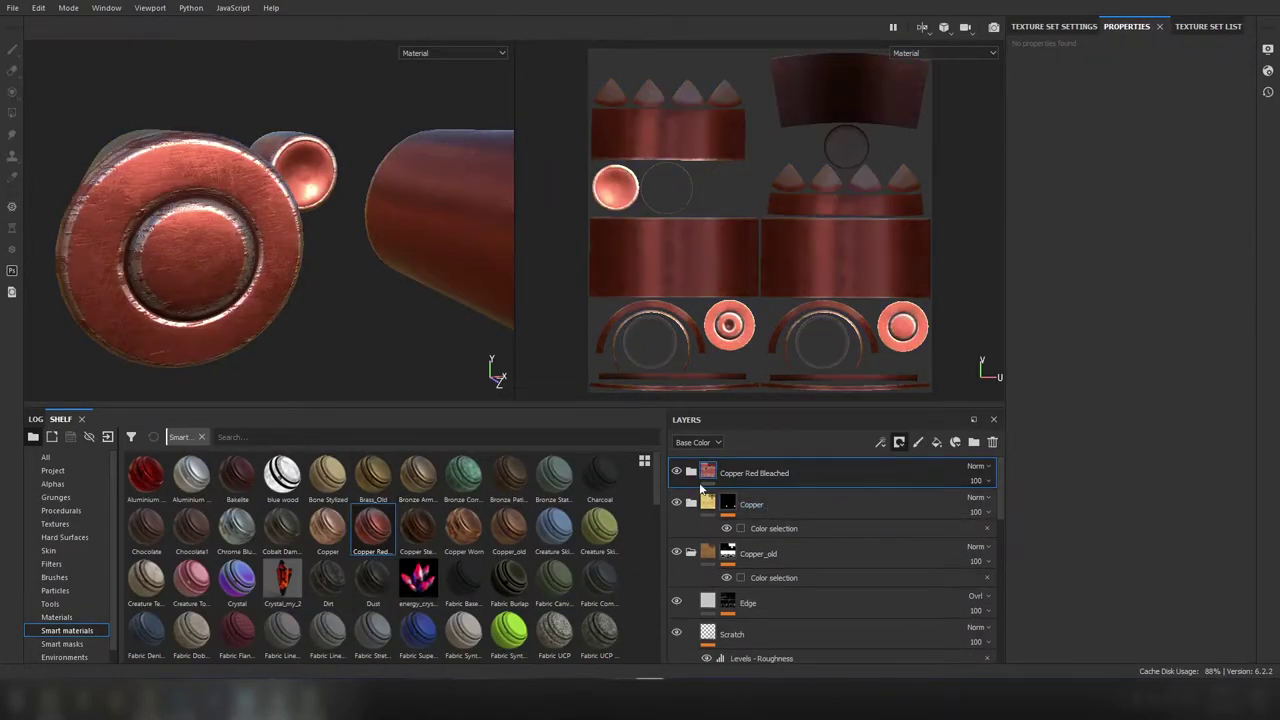
click(690, 472)
scroll(720, 540, down, 3)
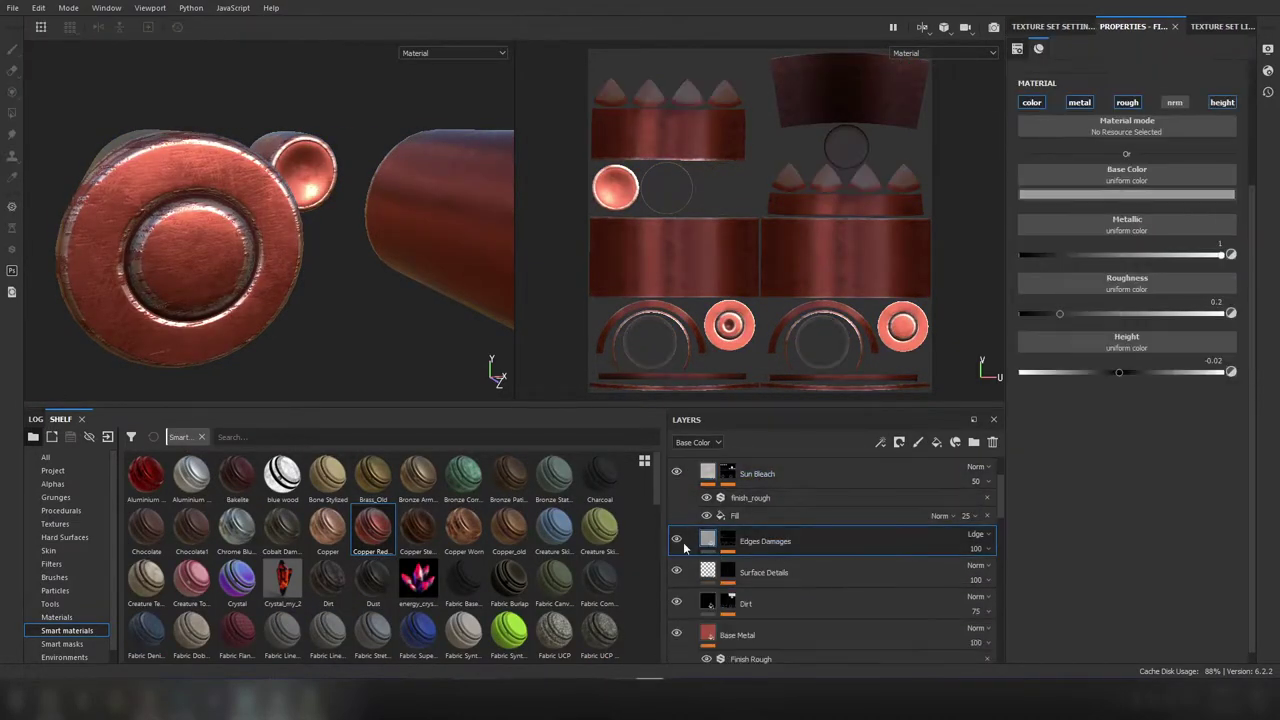
click(676, 540)
click(728, 572)
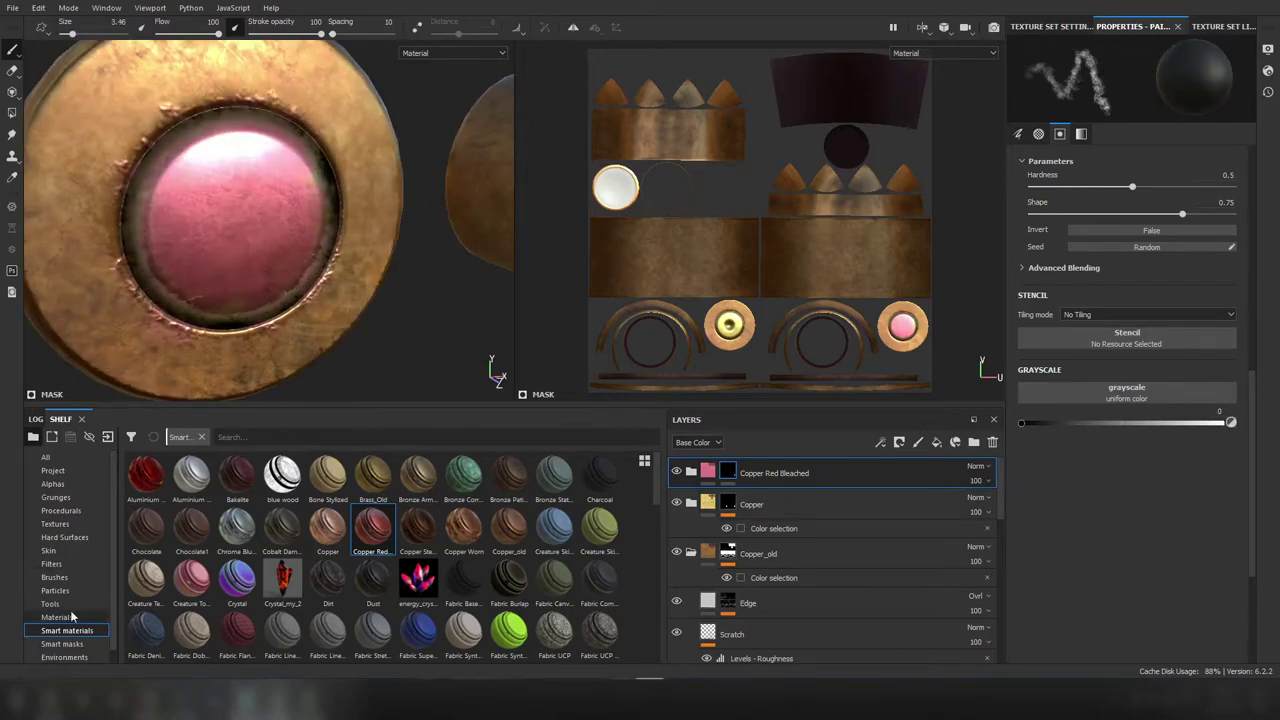
Step: Choose the Dirt 1 brush from the shelf's brush presets
click(55, 577)
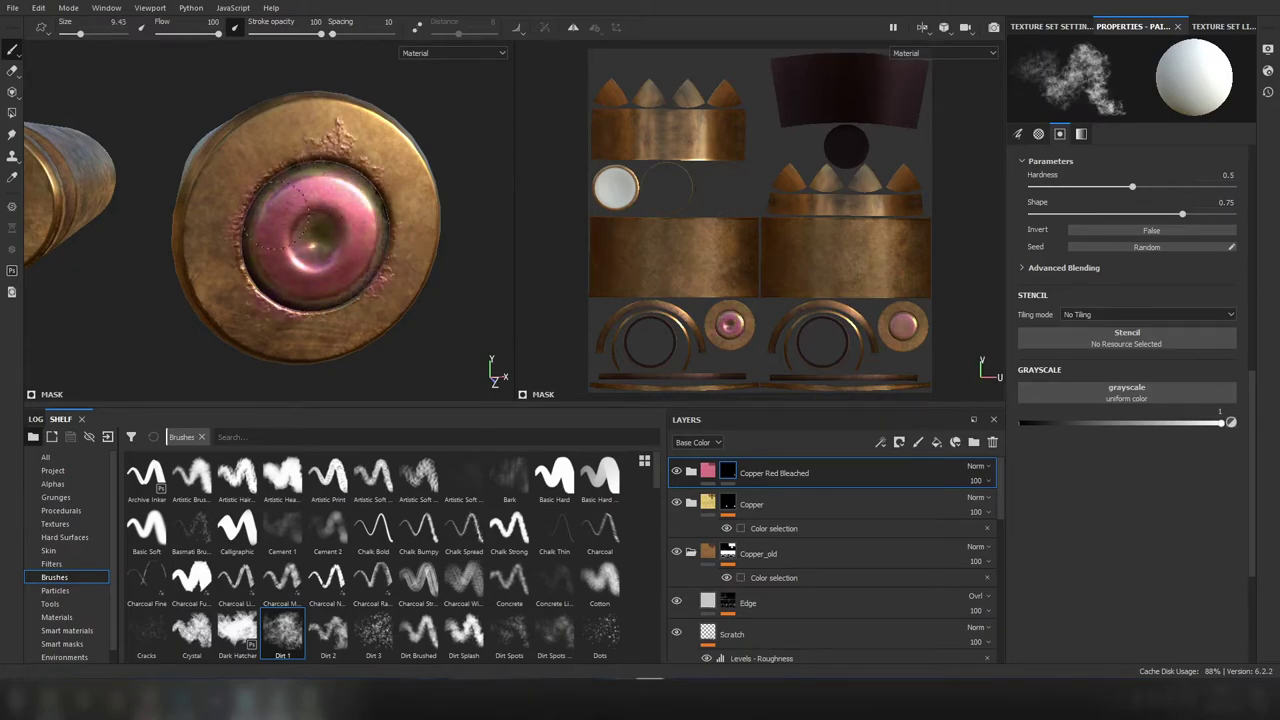
click(146, 528)
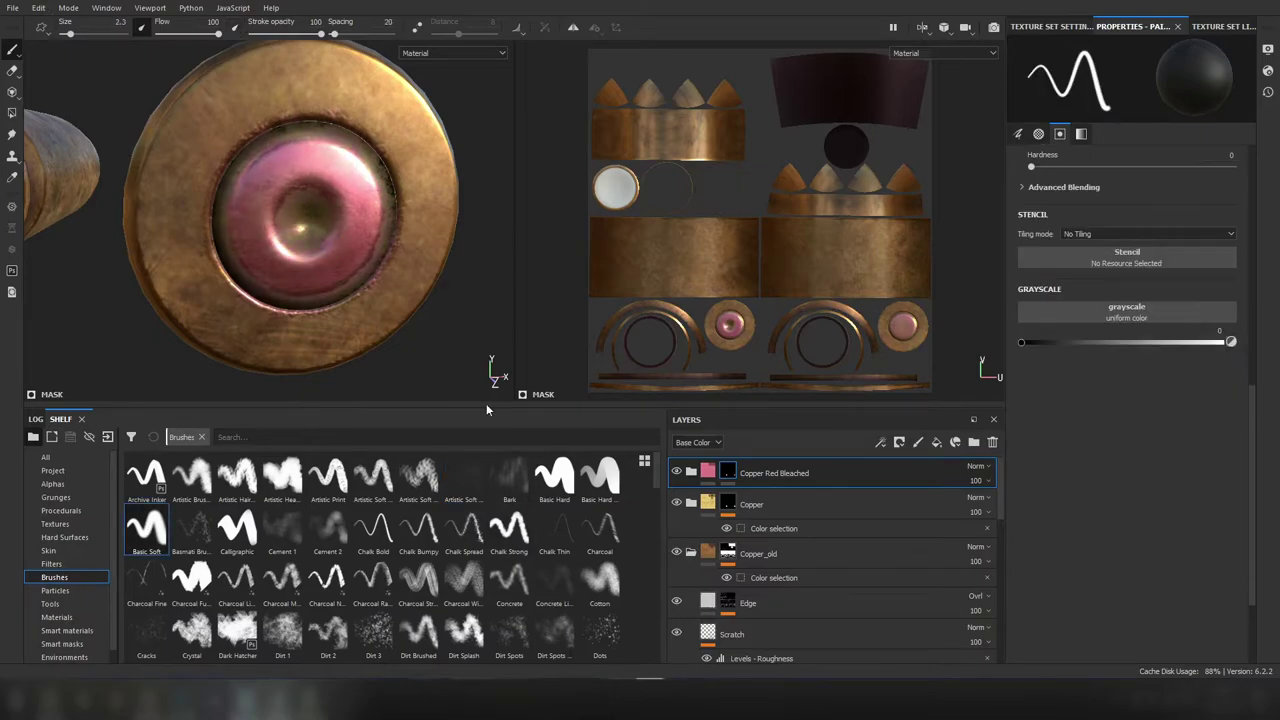
click(282, 630)
Step: Shrink the brush, paint dirty speckles on the red primer caps, and add an empty Layer 1
scroll(352, 300, up, 3)
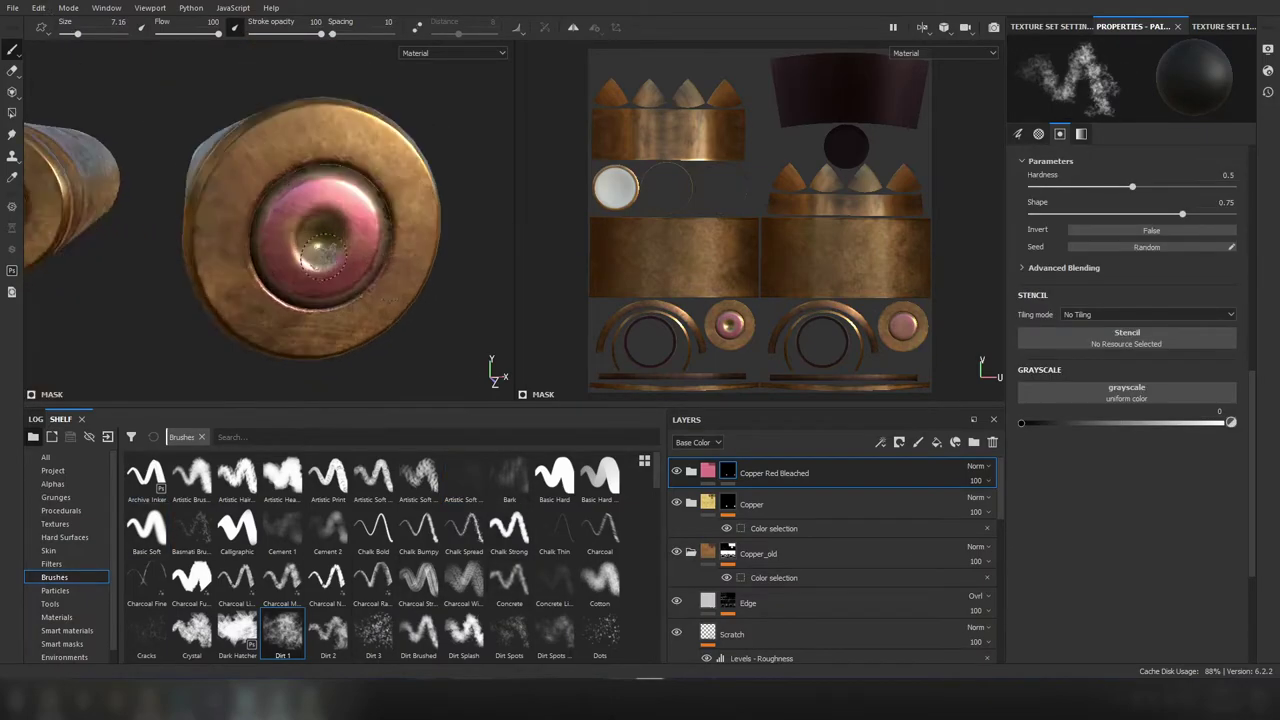
scroll(371, 114, up, 3)
scroll(371, 114, down, 5)
key(bracketleft)
scroll(365, 292, down, 5)
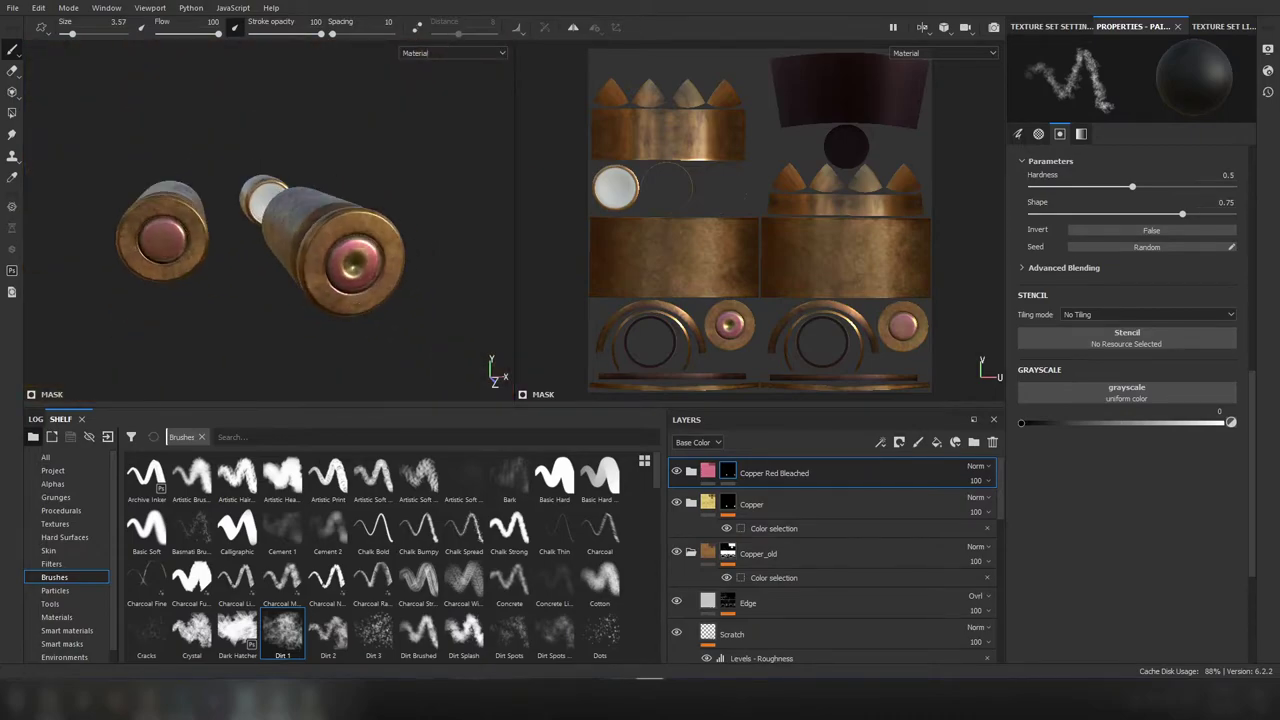
scroll(352, 262, up, 5)
scroll(405, 338, down, 2)
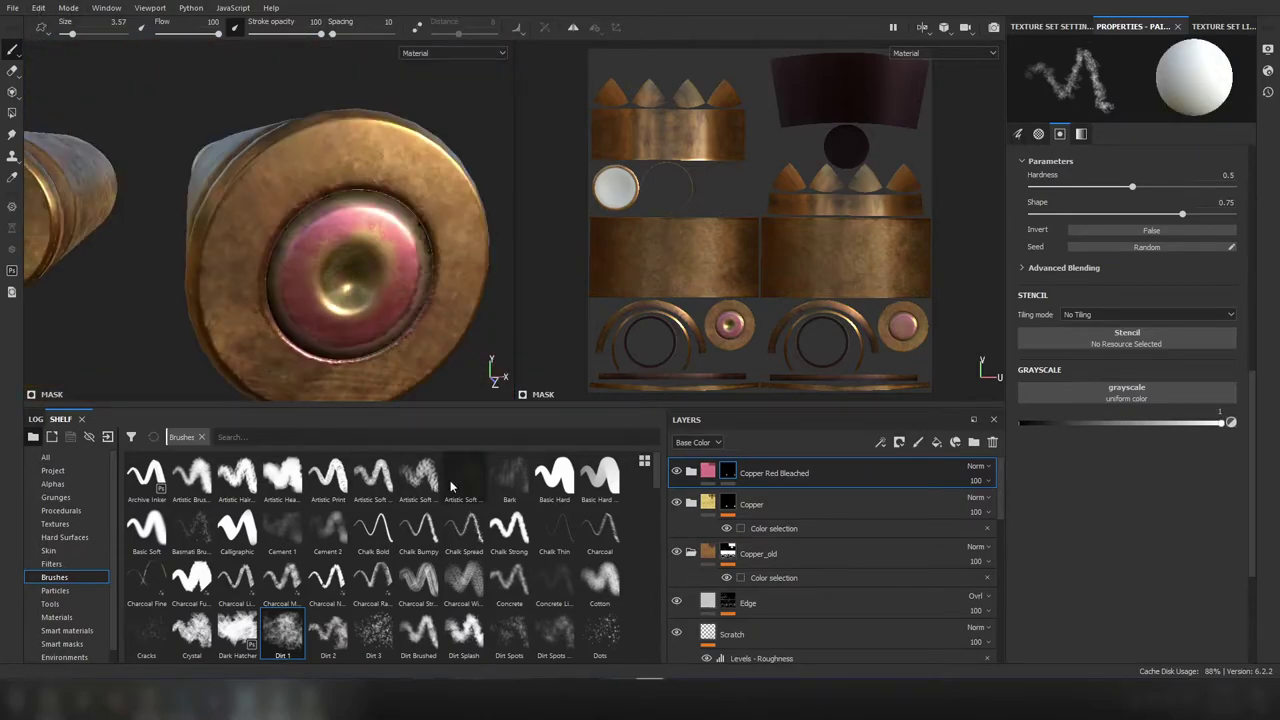
scroll(345, 262, down, 5)
scroll(345, 262, up, 5)
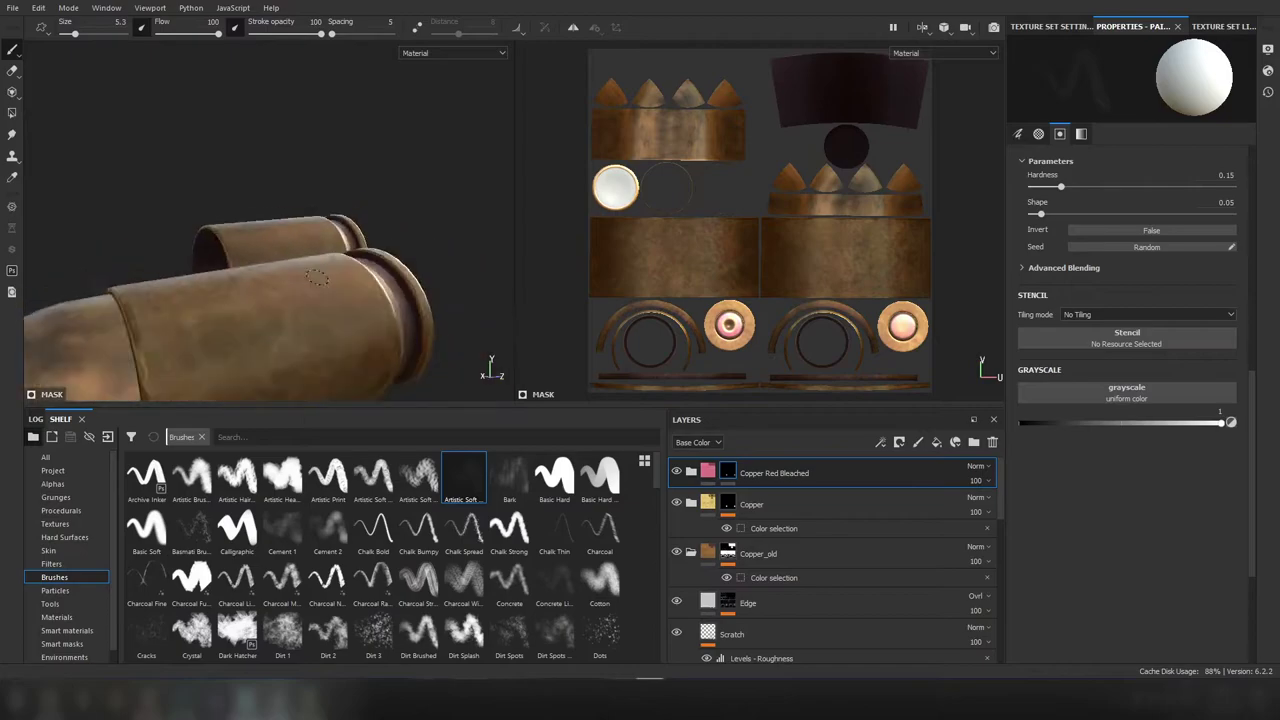
scroll(345, 262, down, 5)
click(12, 229)
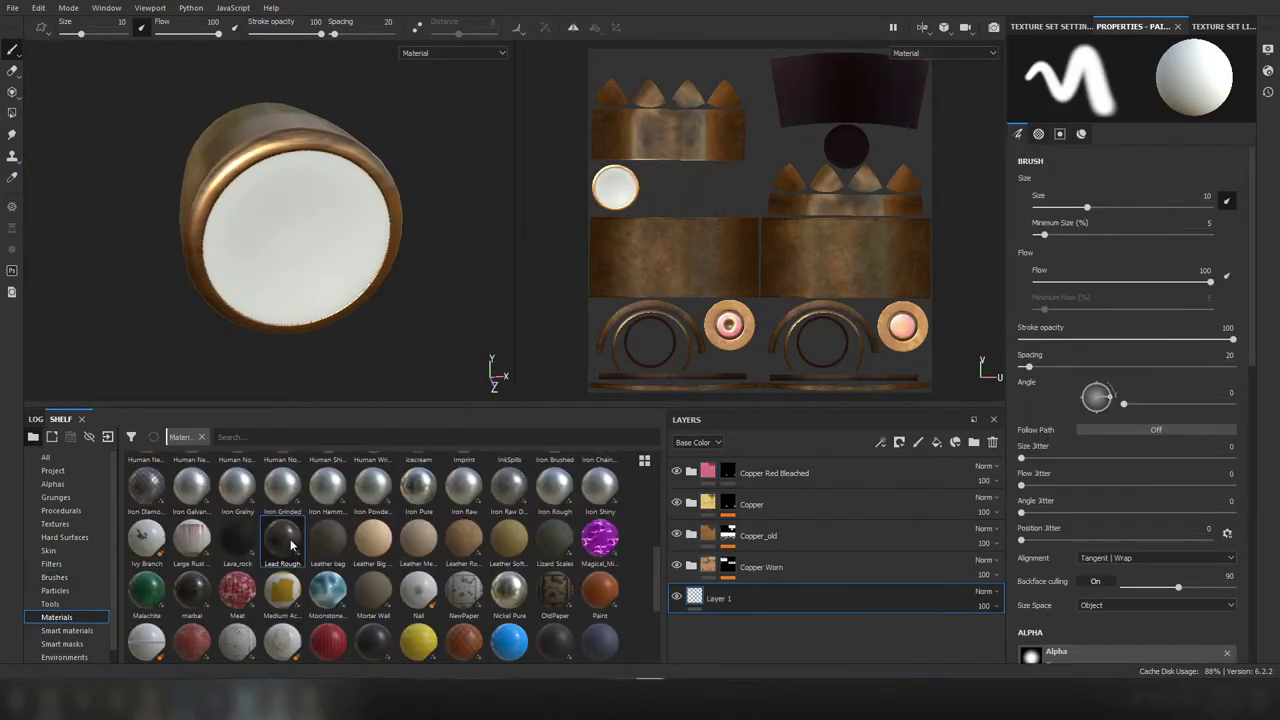
Step: Raise the Iron Old material's contrast to darken the base and open its color selection mask
click(782, 571)
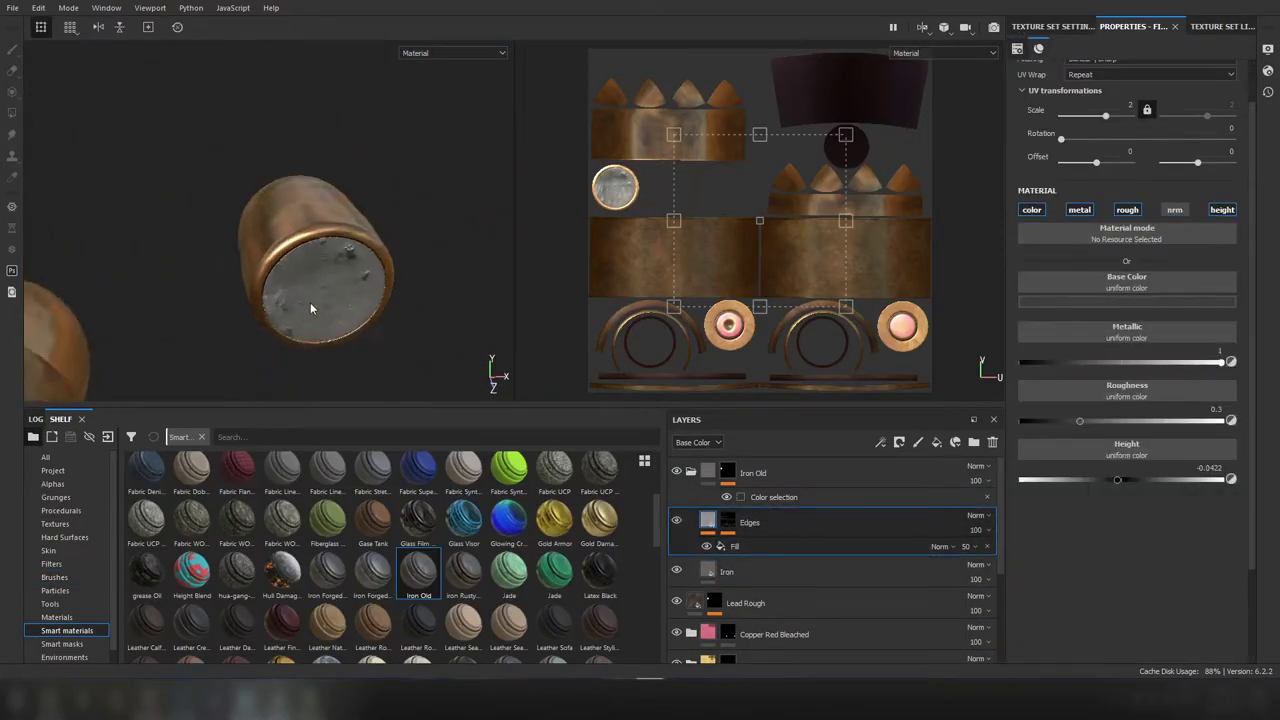
drag(1118, 363, 1177, 388)
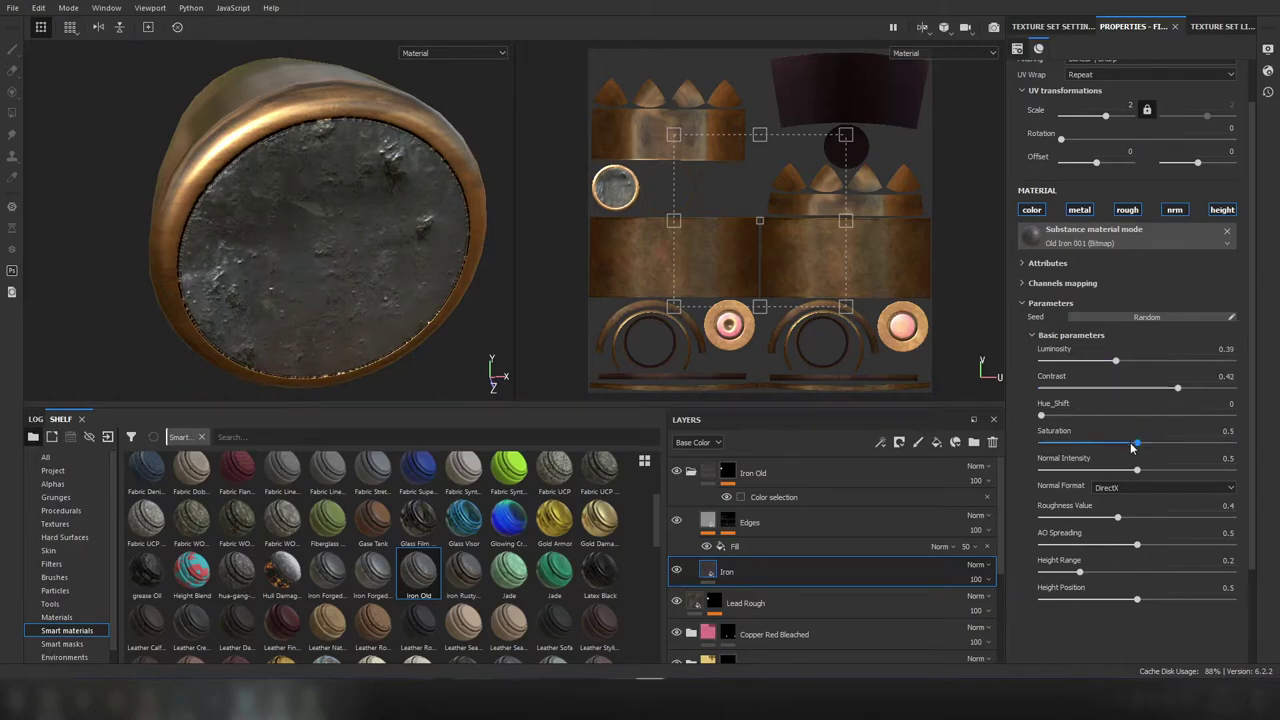
click(990, 499)
Step: Orbit to a side view of the bullet parts and show the alphas in the shelf
mouse_move(300, 230)
alt+mouse_down()
mouse_move(388, 270)
mouse_move(405, 249)
mouse_move(206, 274)
alt+mouse_up()
click(54, 577)
click(52, 483)
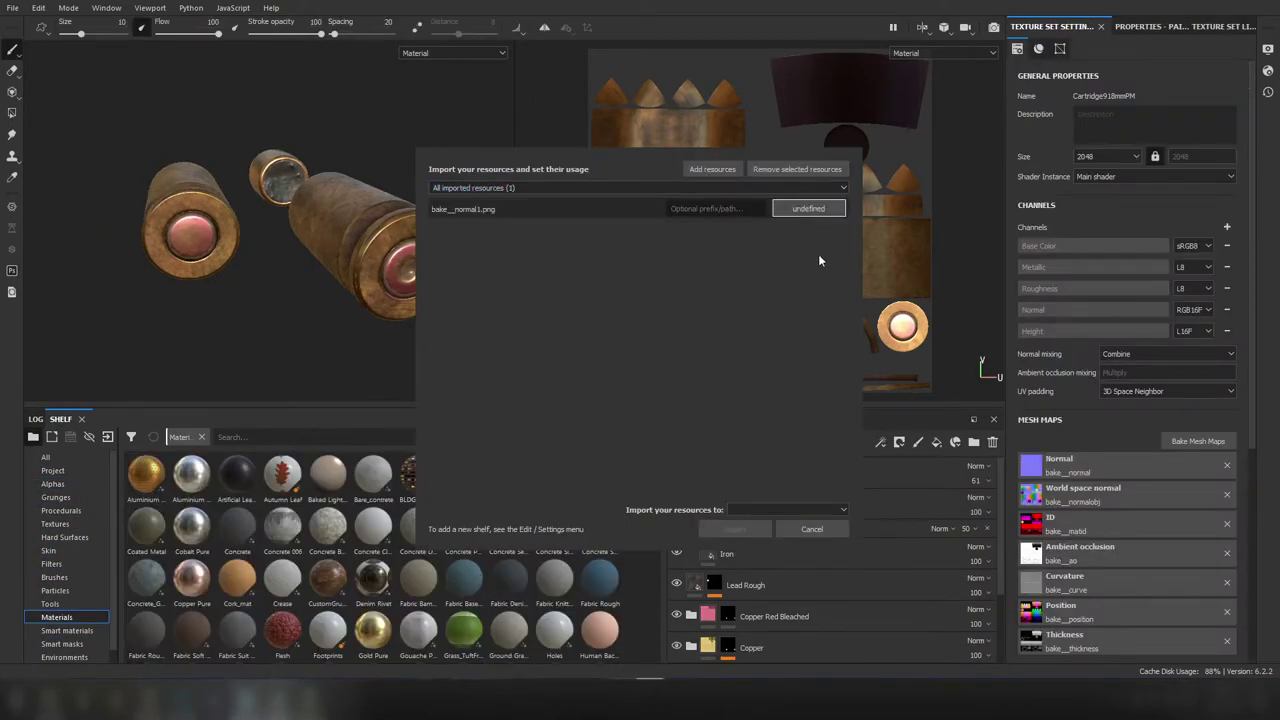
Step: Import bake__normal1.png into the project and orbit the cartridges to check the headstamps
click(759, 528)
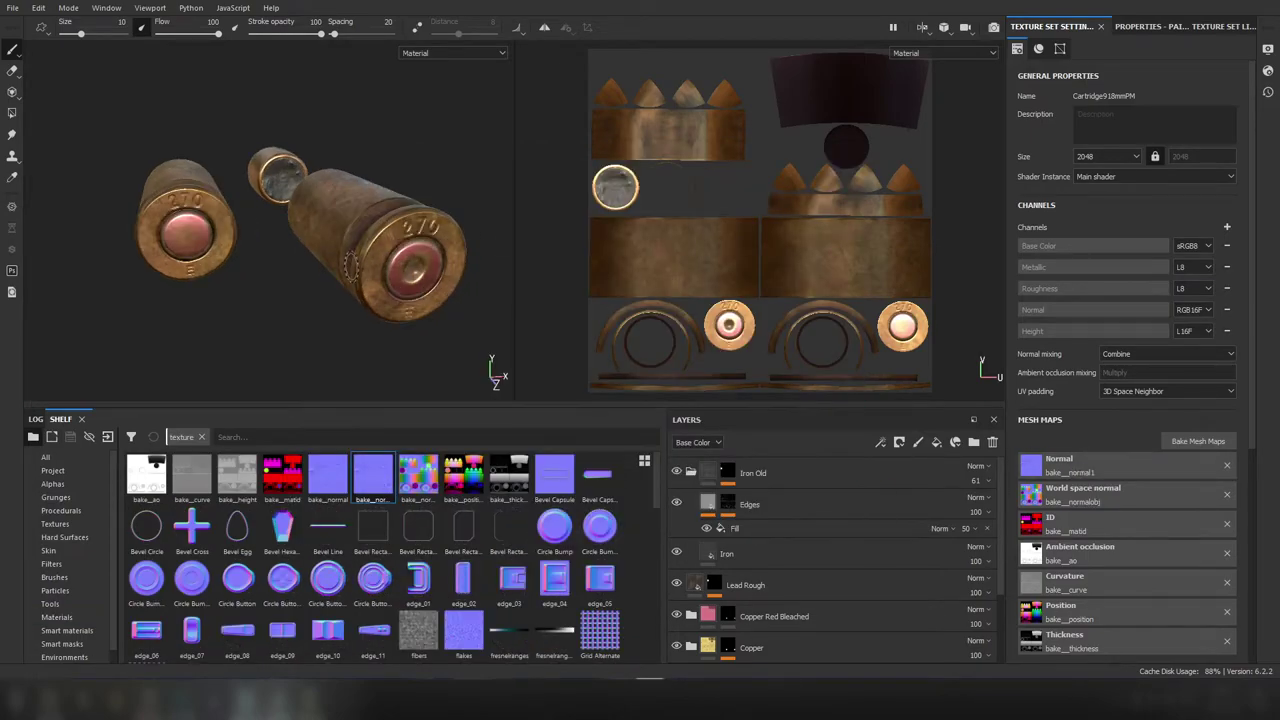
alt+drag(350, 265, 358, 298)
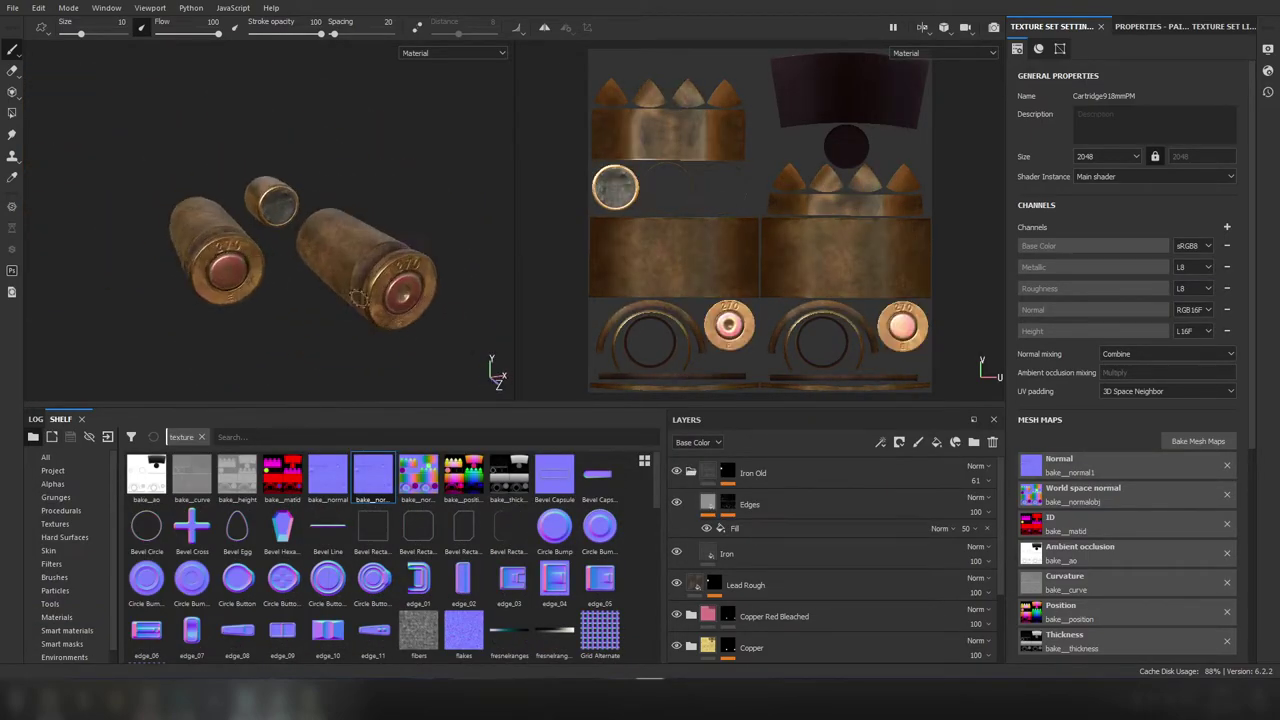
alt+drag(358, 298, 618, 81)
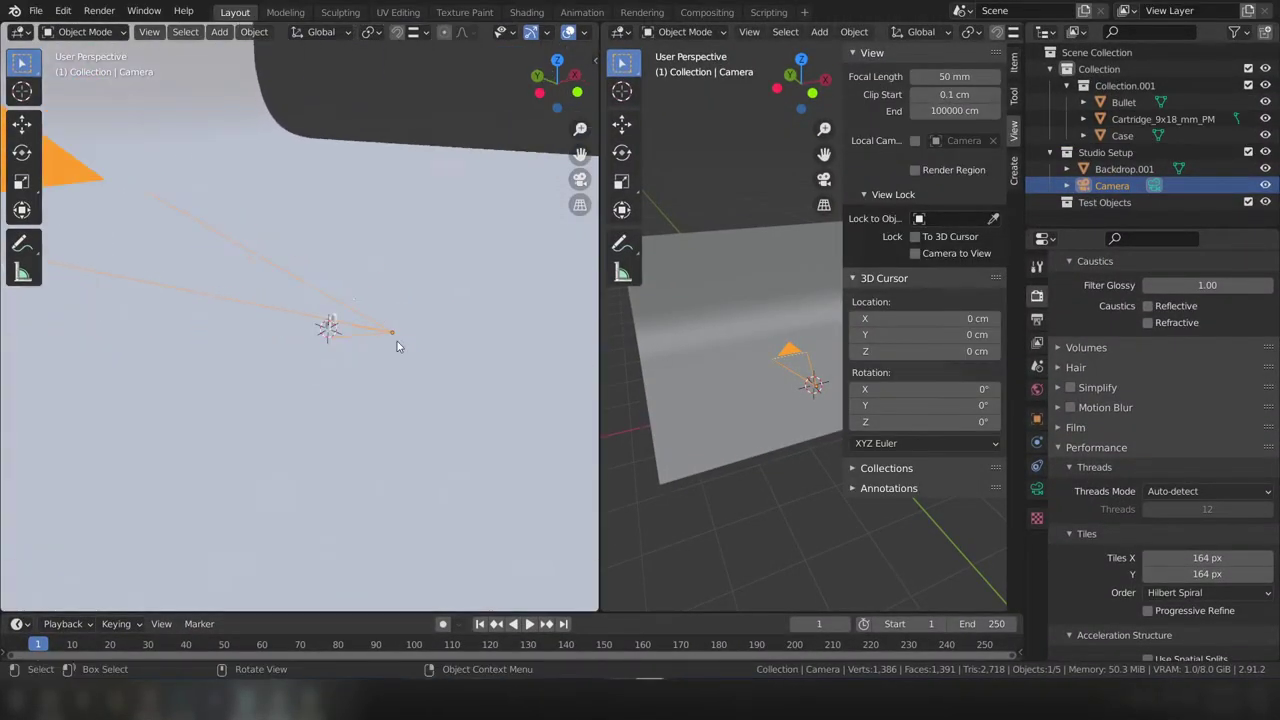
Step: Fly the camera with walk navigation to frame the standing cartridge beside the loose bullet and case
click(397, 341)
key(shift+grave)
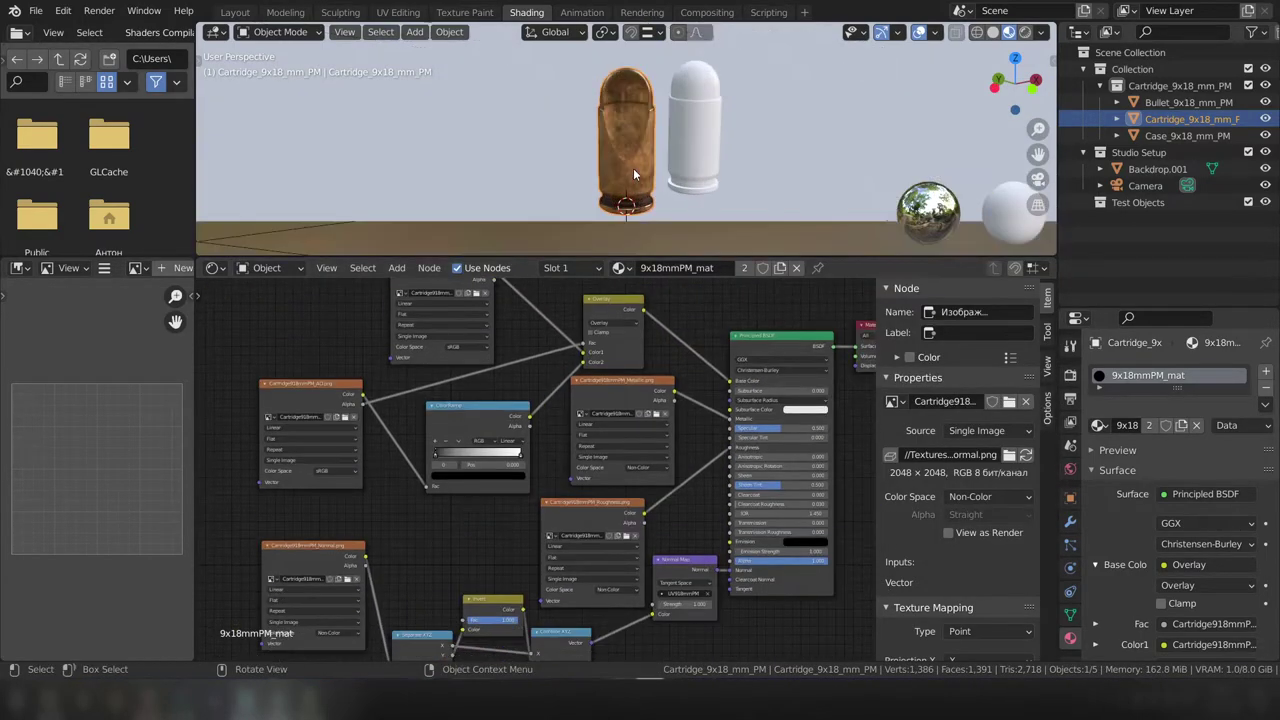
click(437, 460)
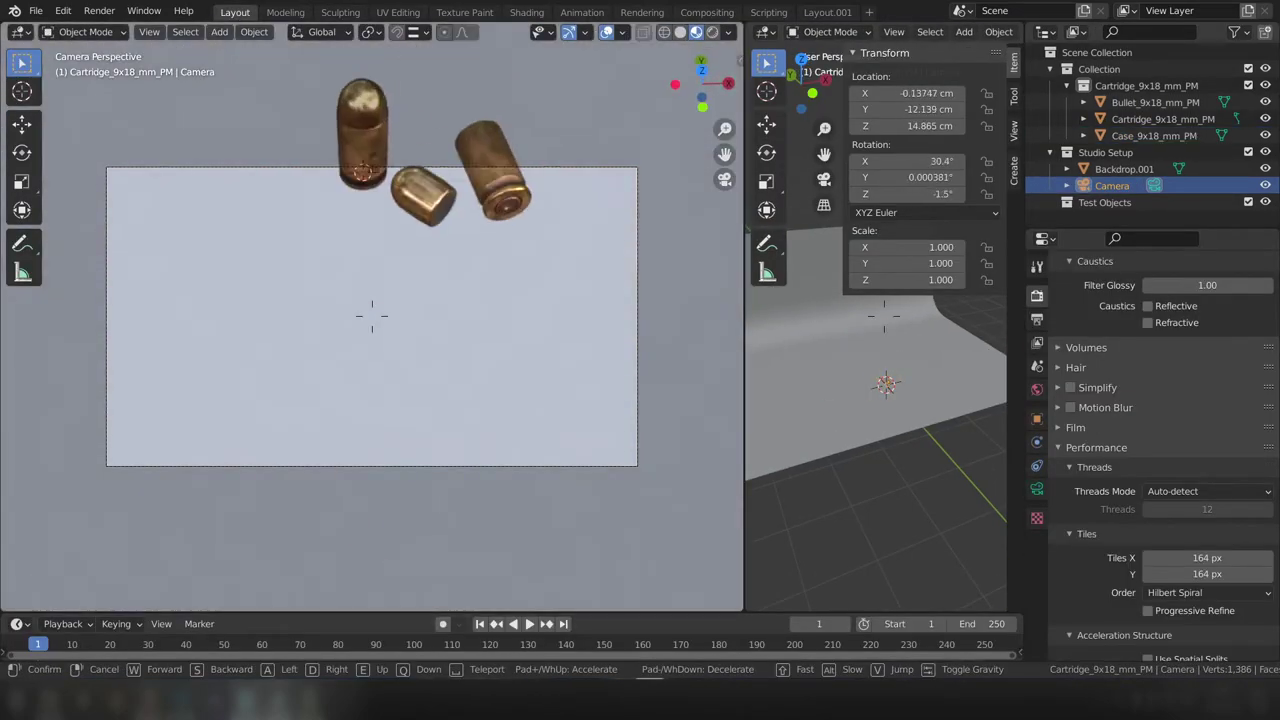
key(w)
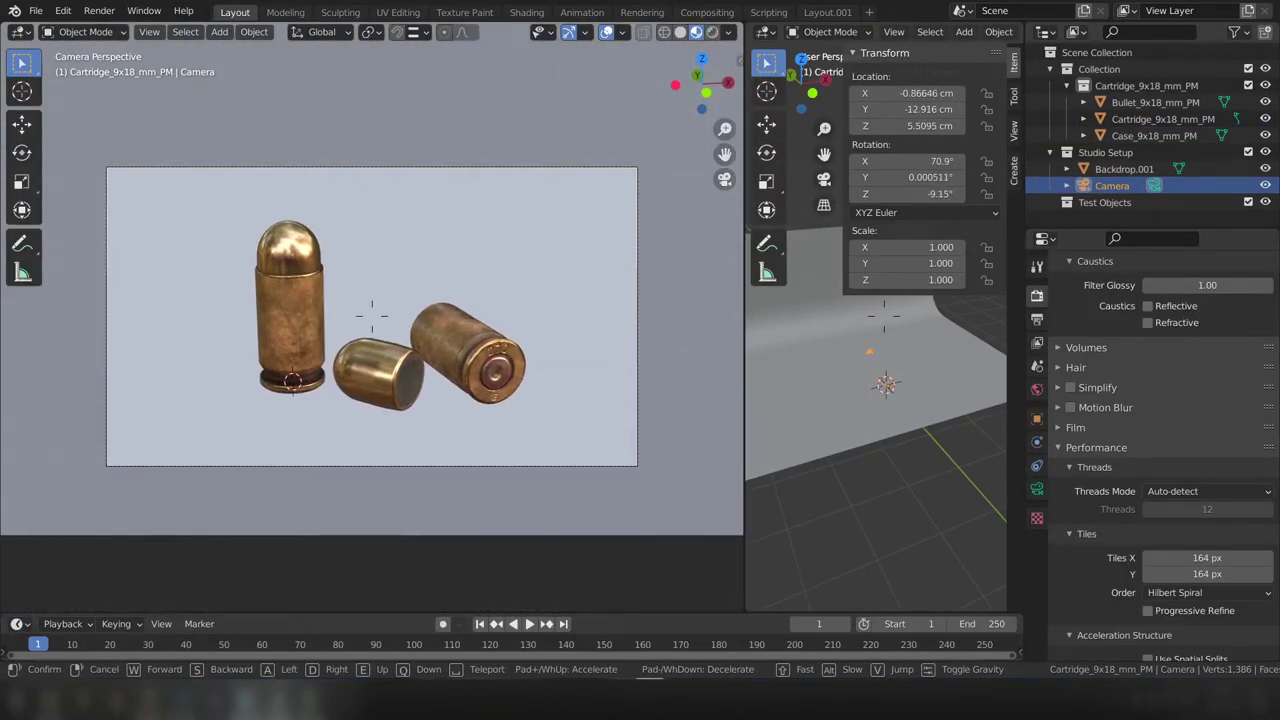
click(371, 316)
Step: Save the scene as blender_-_cycles.blend and render the camera view with F12
key(ctrl+shift+s)
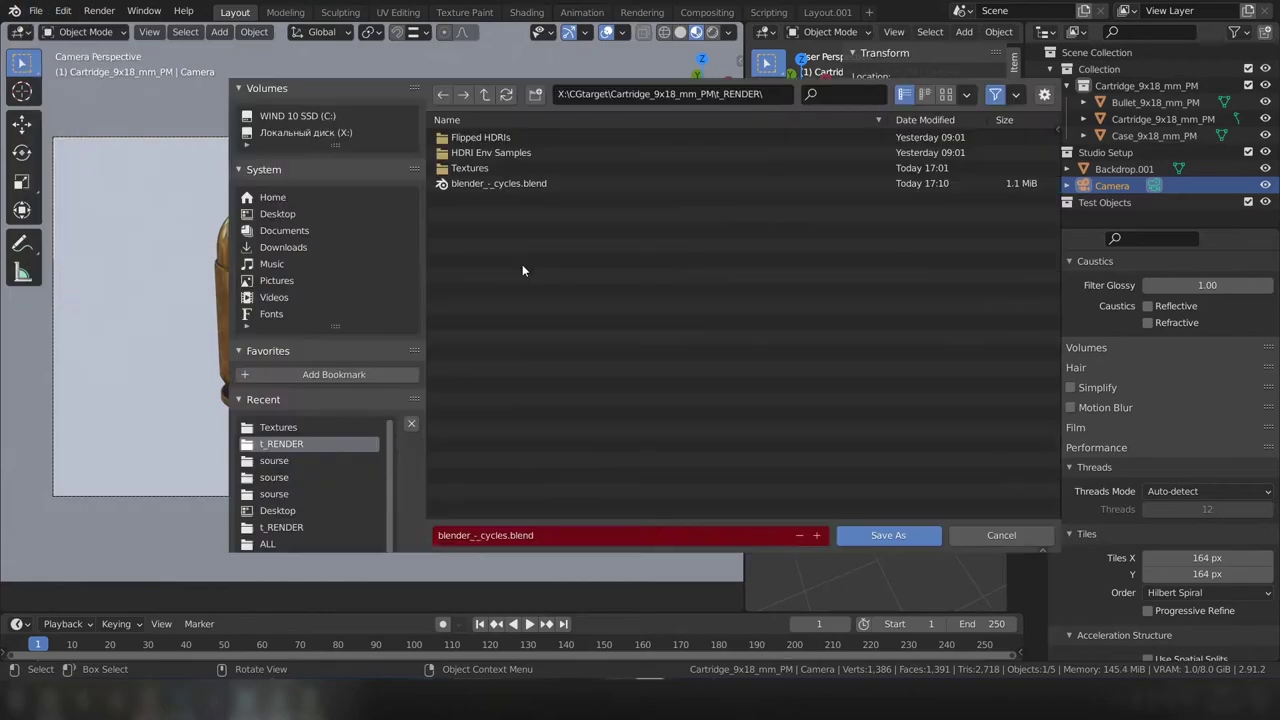
key(Return)
key(F12)
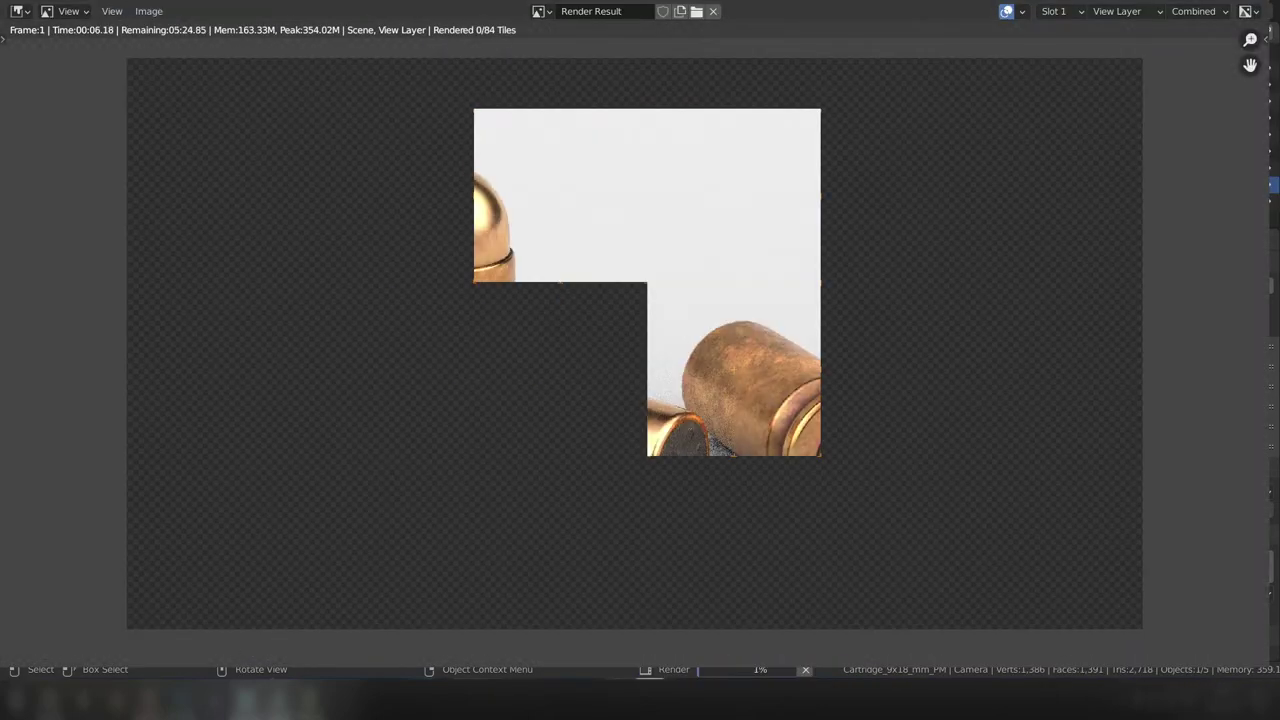